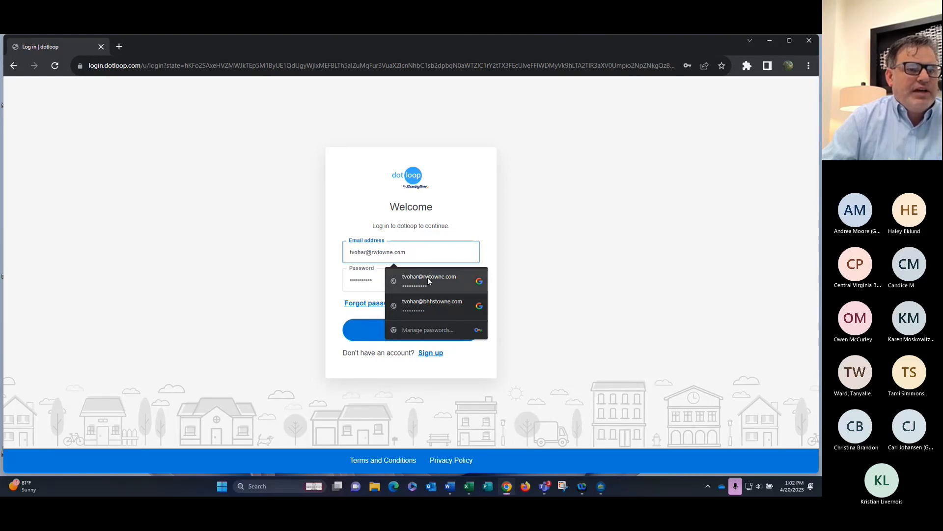
# Log in with the saved account and pick Training Office from the office dropdown
pyautogui.click(430, 302)
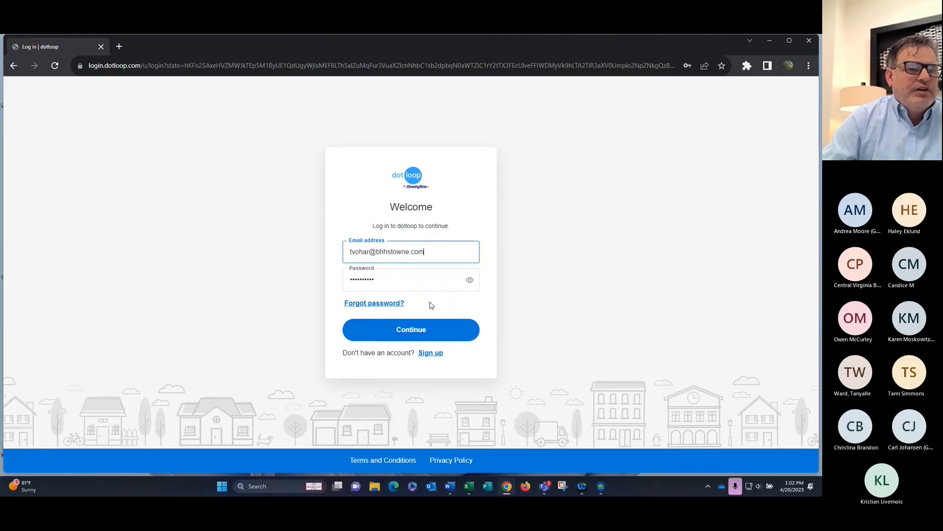
pyautogui.click(407, 330)
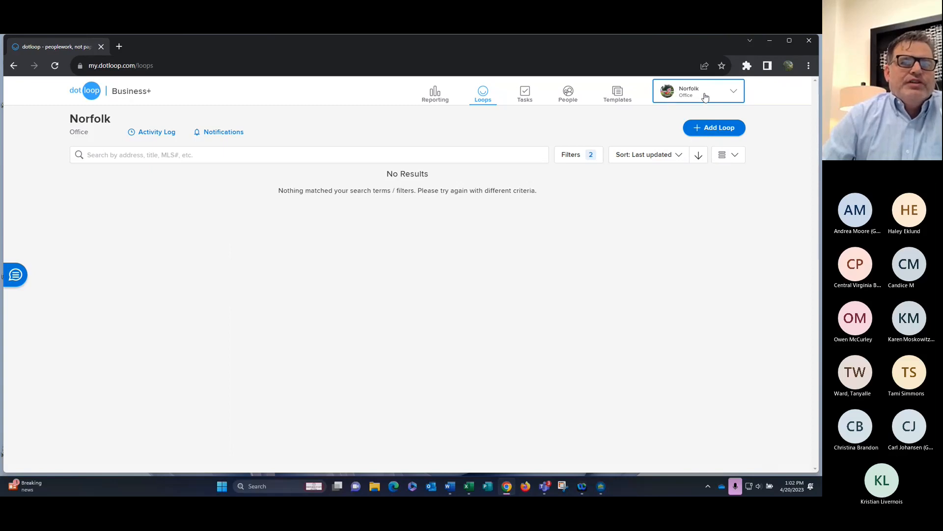
pyautogui.click(734, 92)
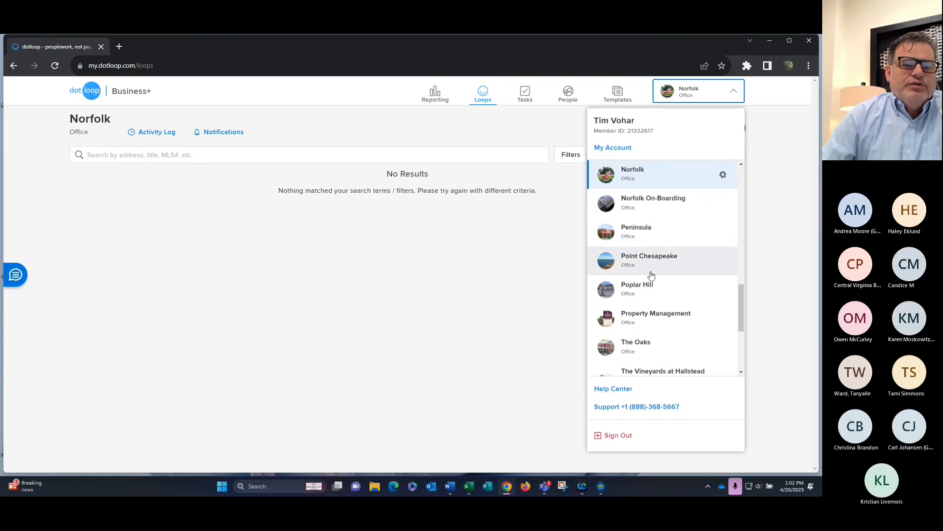
pyautogui.scroll(-4, 646, 275)
pyautogui.click(648, 328)
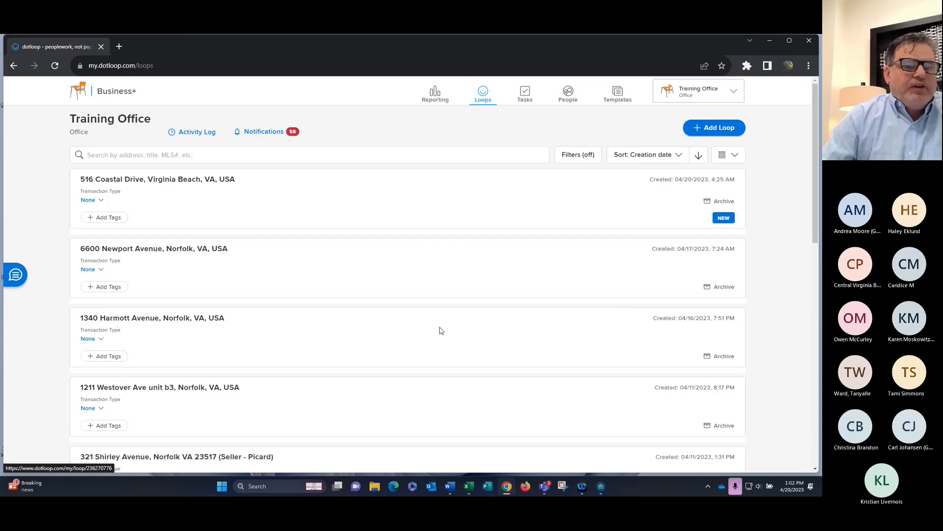
# Create loop '1234 blueberry street' from the Sales Contract Residential Loop template, without a photo, and open it
pyautogui.click(712, 130)
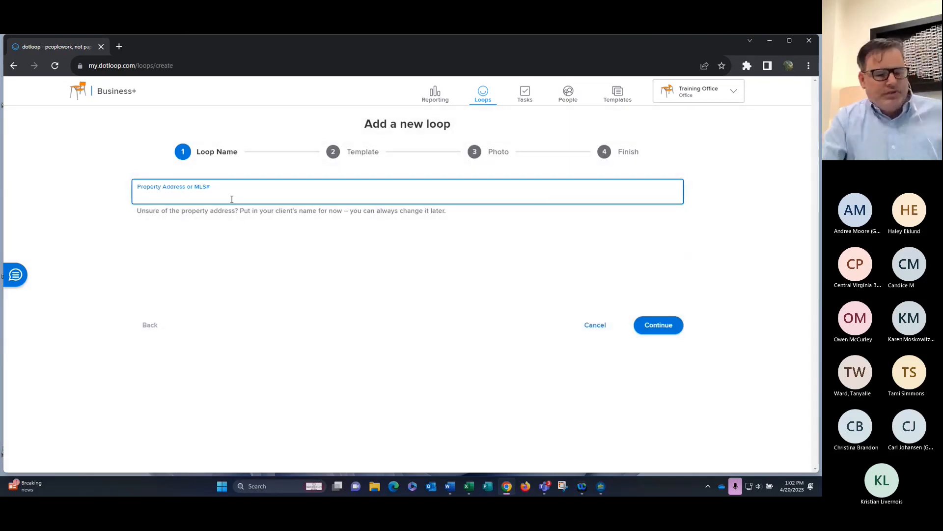
pyautogui.write('1234')
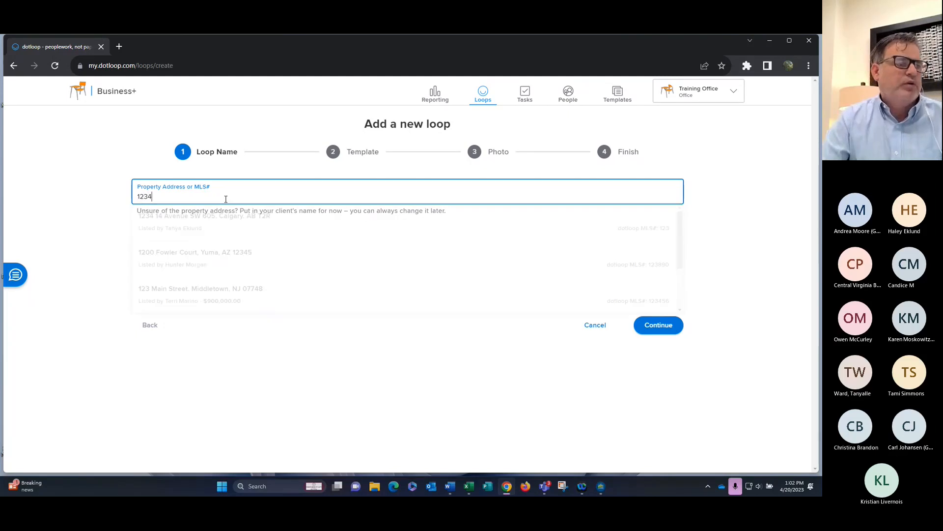
pyautogui.write(' b')
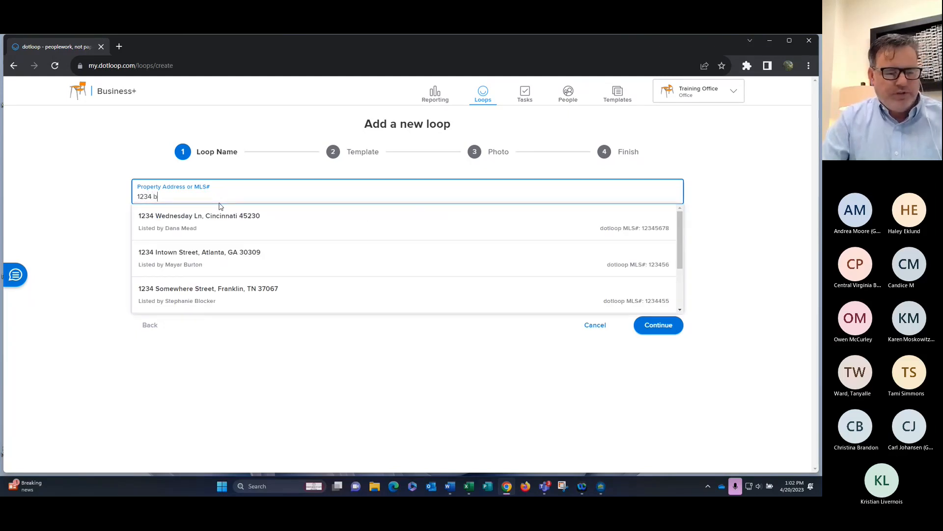
pyautogui.write('lueberr')
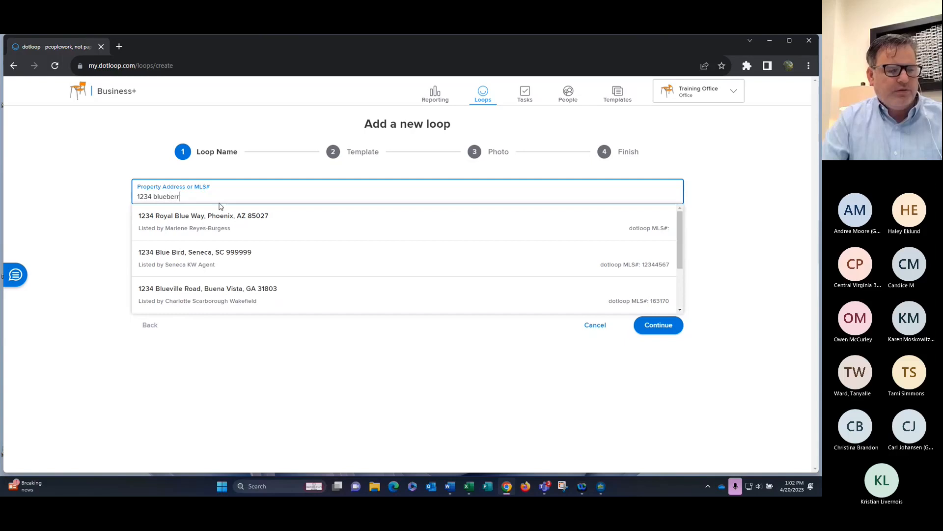
pyautogui.write('y ')
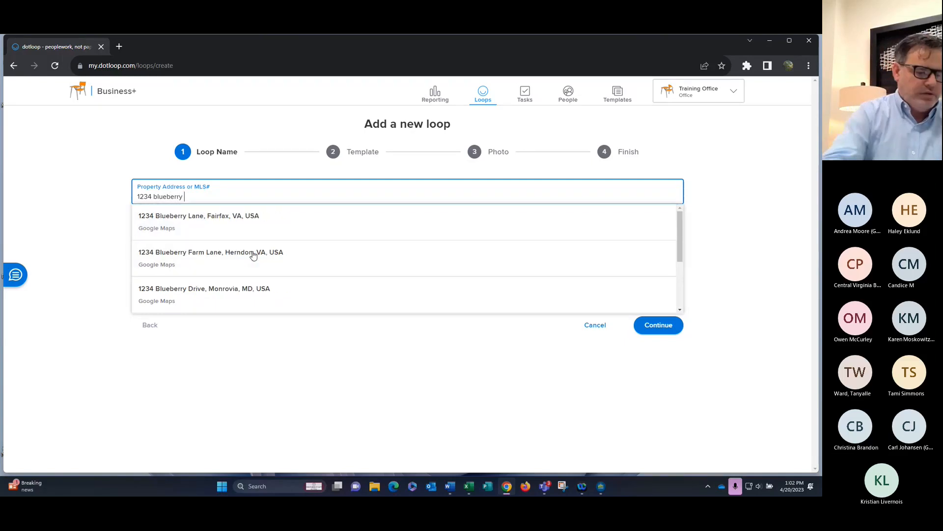
pyautogui.write('street')
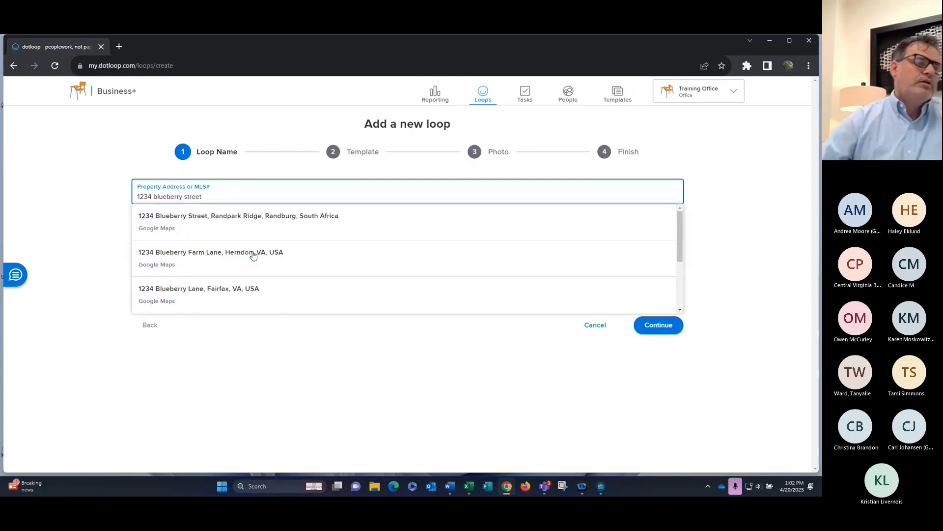
pyautogui.click(657, 329)
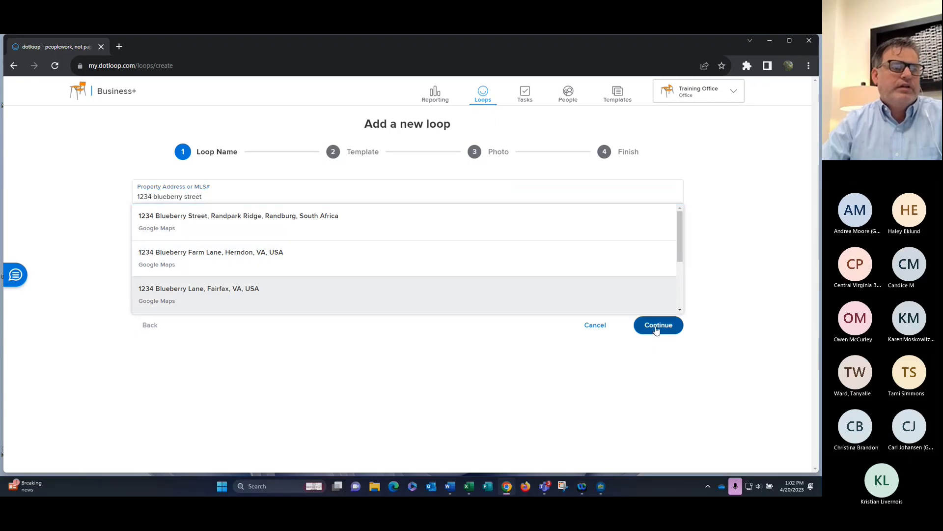
pyautogui.click(661, 196)
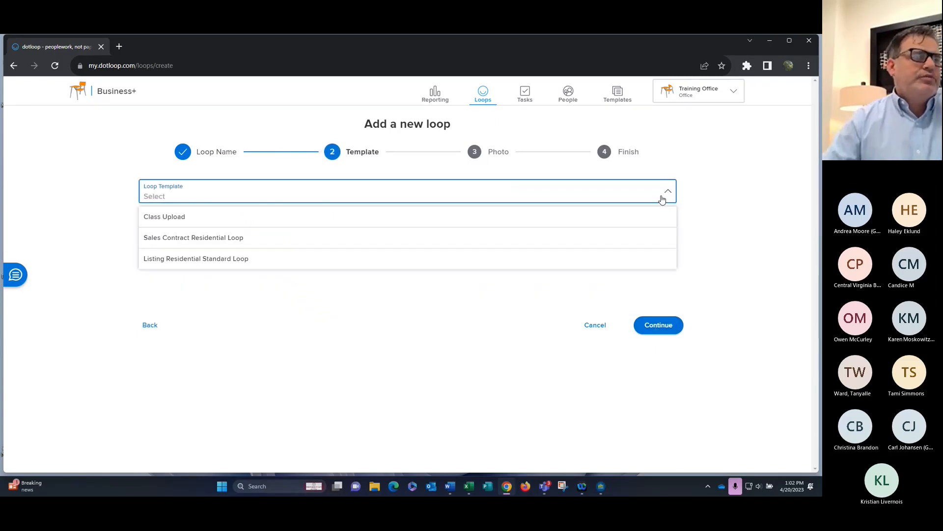
pyautogui.click(254, 243)
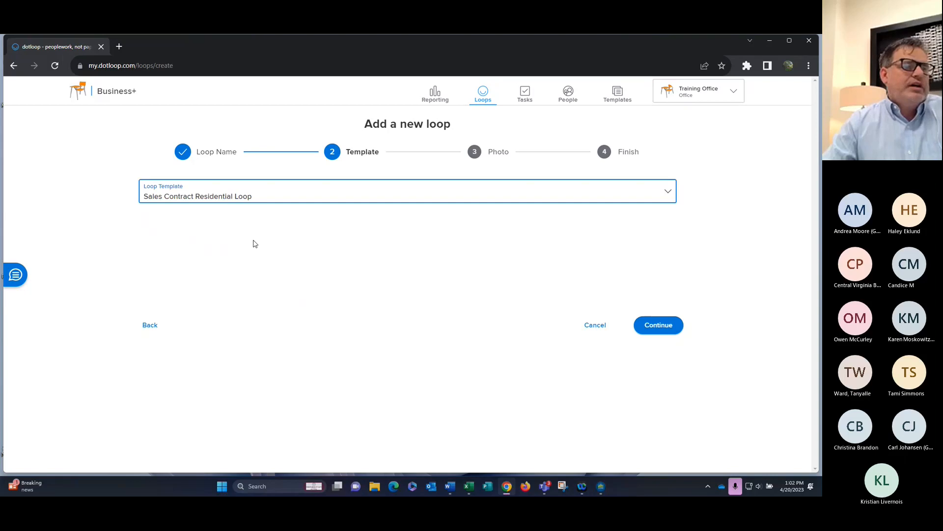
pyautogui.click(667, 330)
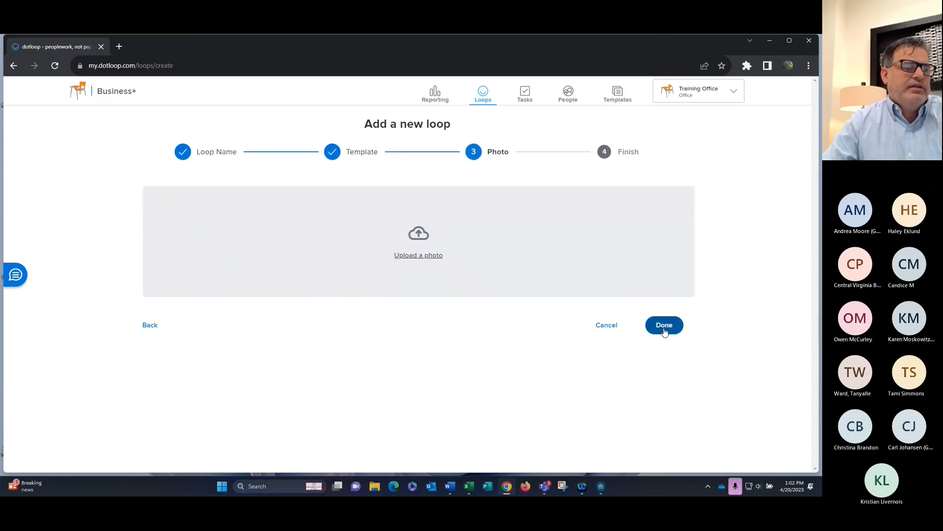
pyautogui.click(664, 325)
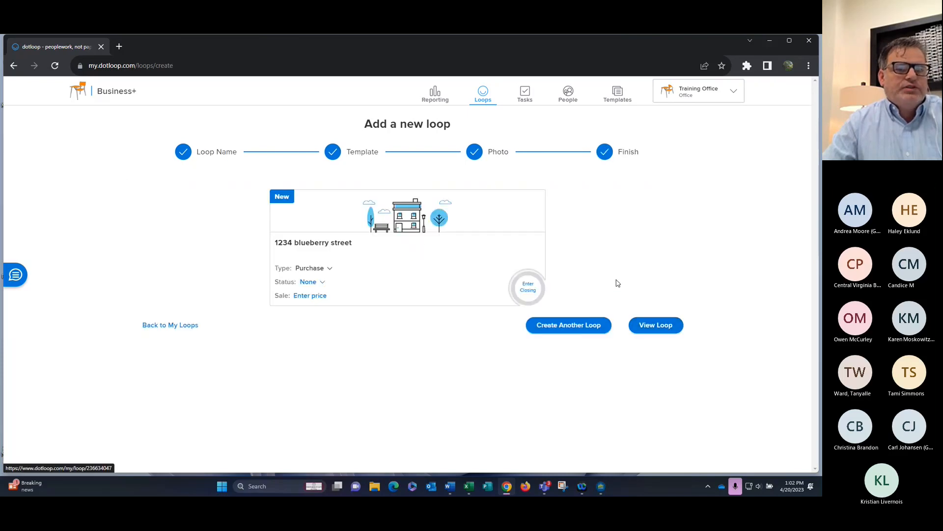
pyautogui.click(667, 329)
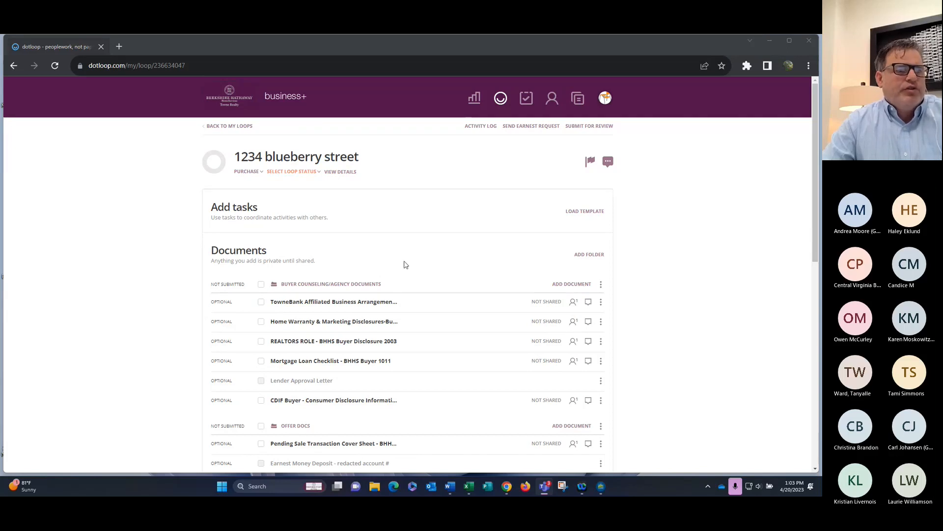
# Add a folder named 'Instanet Folder' and copy its upload email address to the clipboard
pyautogui.click(593, 258)
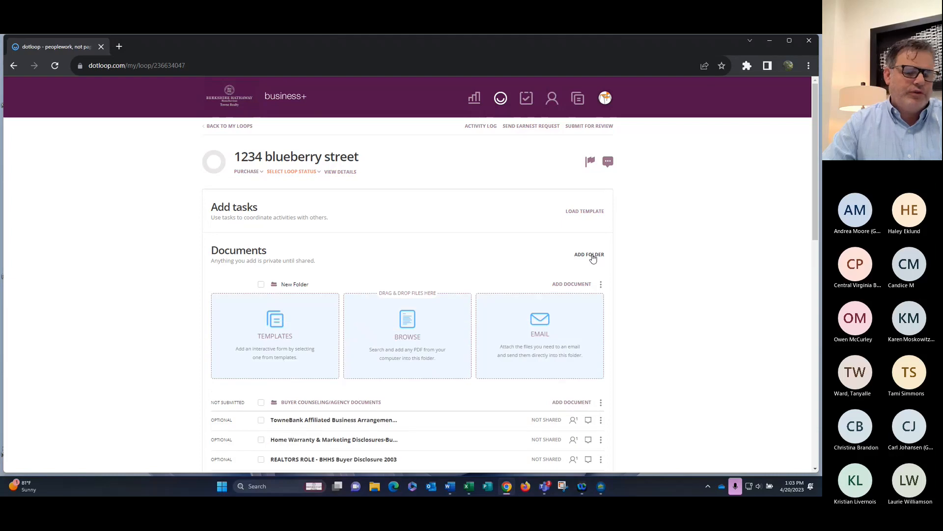
pyautogui.press('Delete')
pyautogui.press('Delete')
pyautogui.press('Delete')
pyautogui.press('Delete')
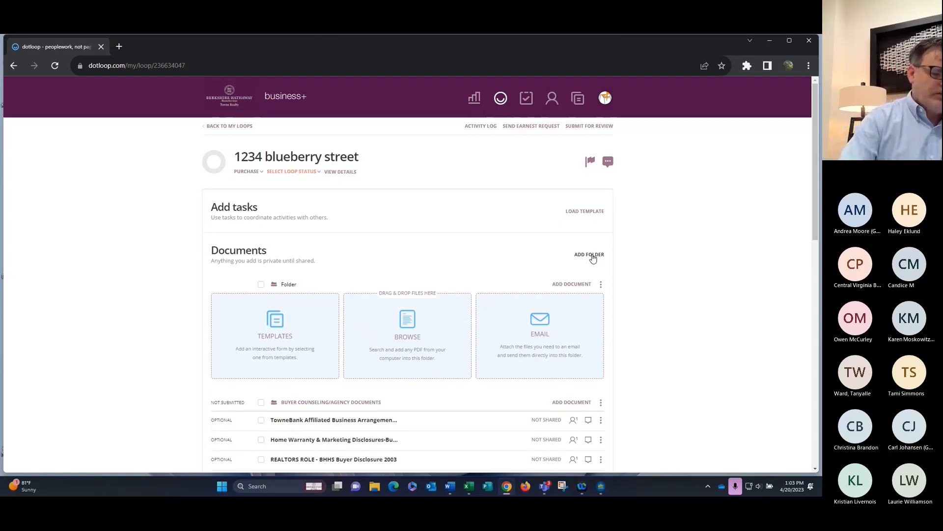
pyautogui.write('Instan')
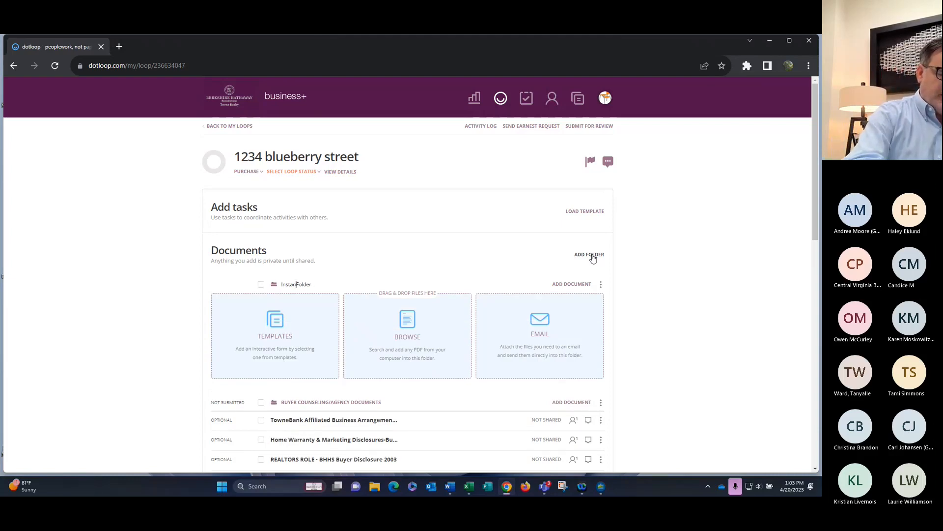
pyautogui.write('et')
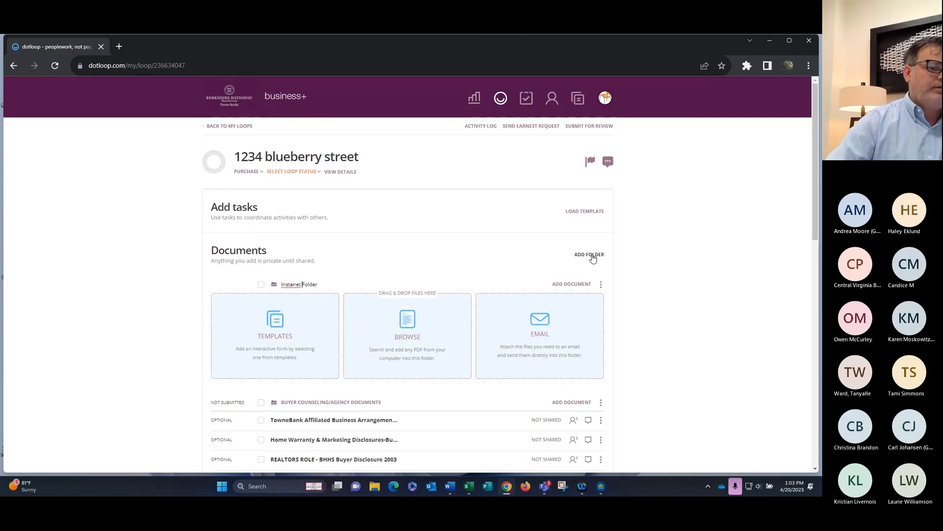
pyautogui.rightClick(295, 285)
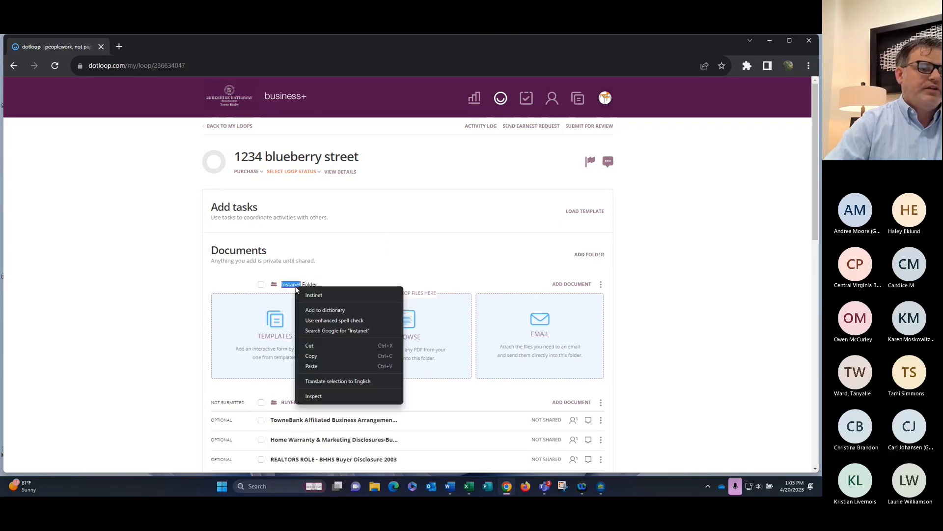
pyautogui.click(342, 274)
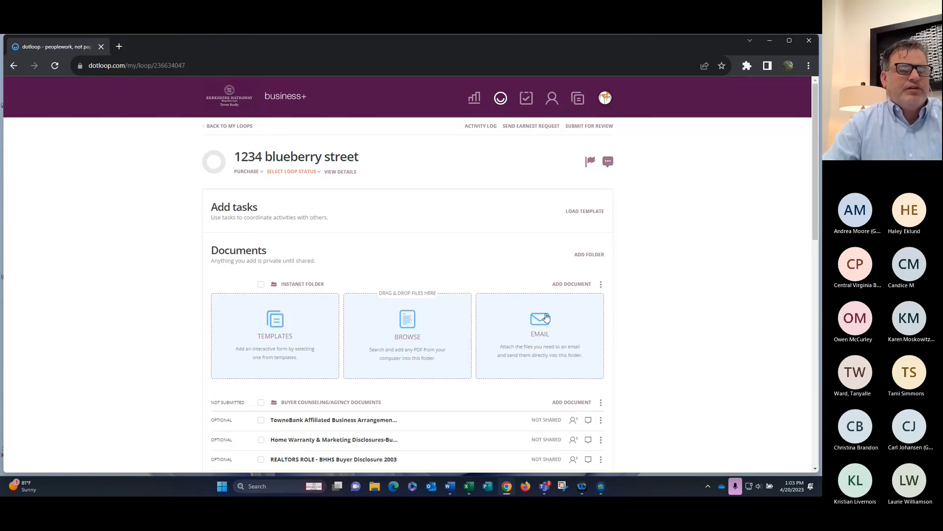
pyautogui.click(543, 320)
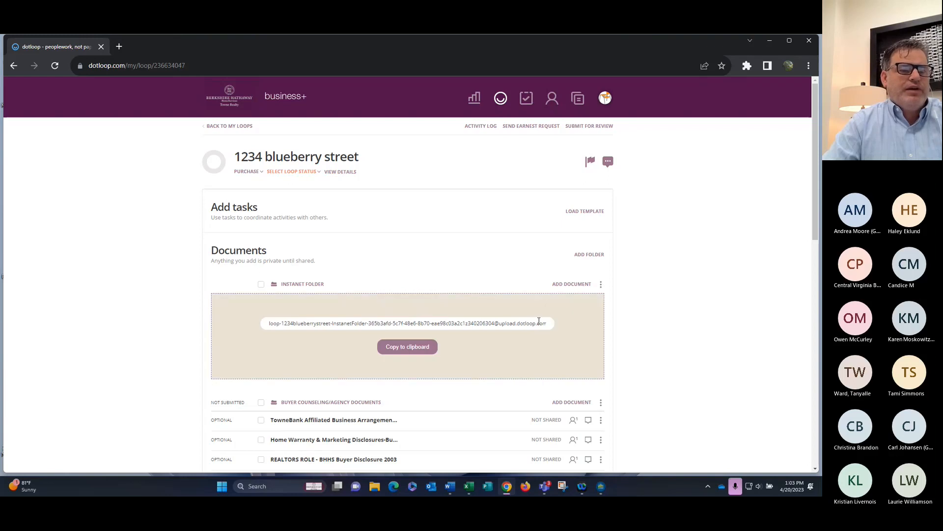
pyautogui.click(406, 347)
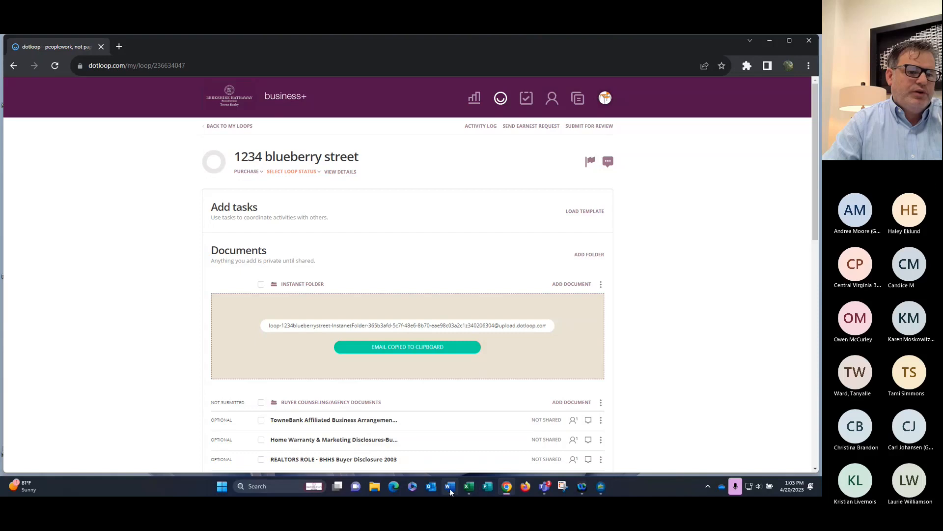
# In Outlook, forward the scanned printer email to the copied Instanet Folder address, then return to dotloop
pyautogui.click(431, 487)
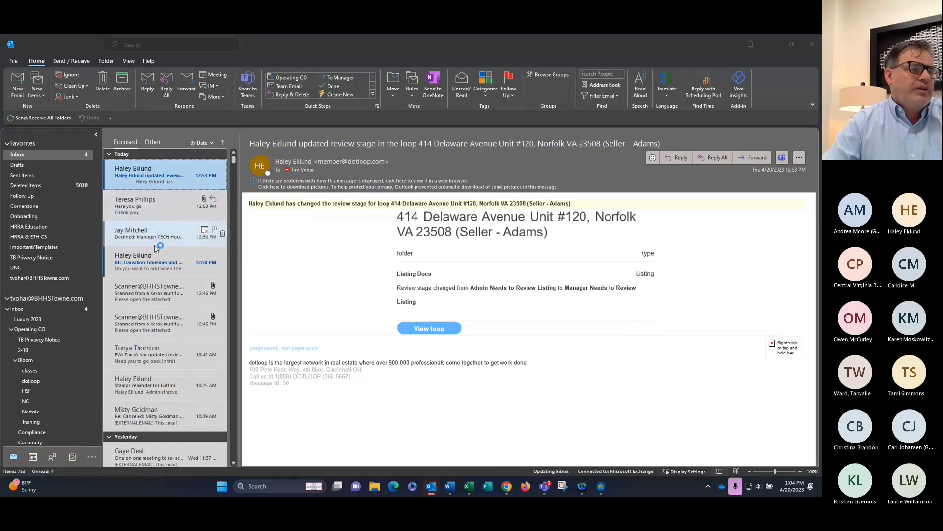
pyautogui.click(158, 293)
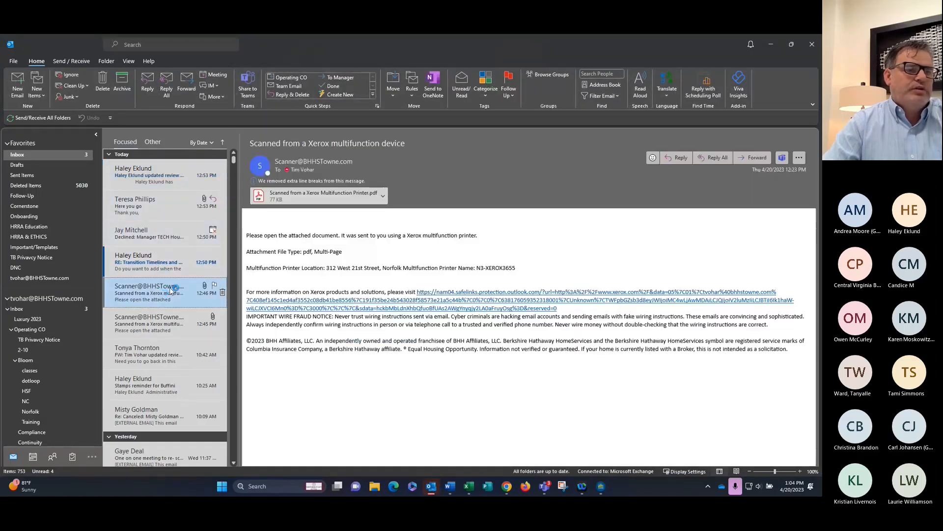
pyautogui.click(746, 158)
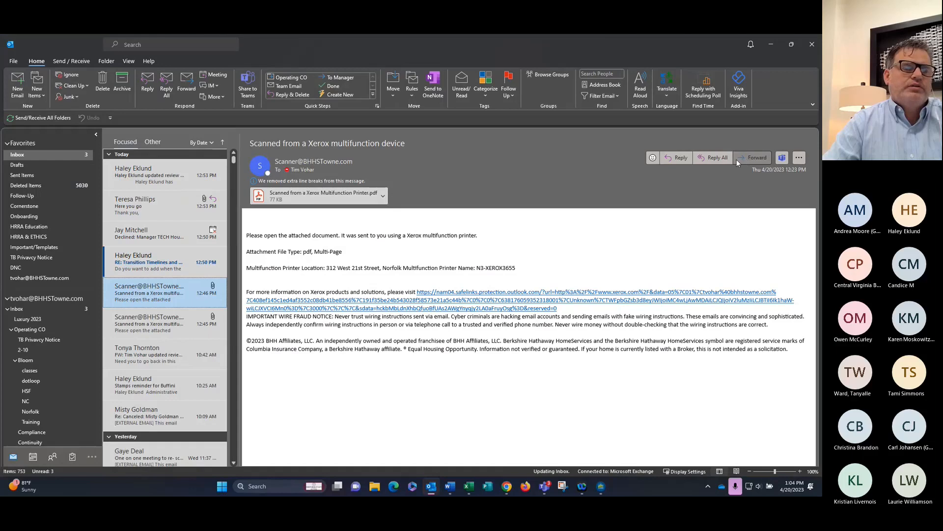
pyautogui.rightClick(347, 153)
pyautogui.click(325, 178)
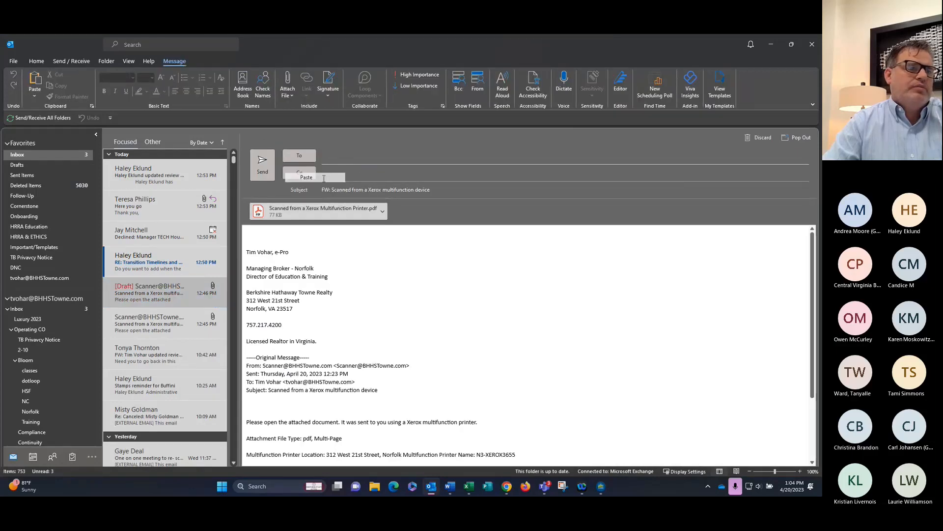
pyautogui.click(257, 163)
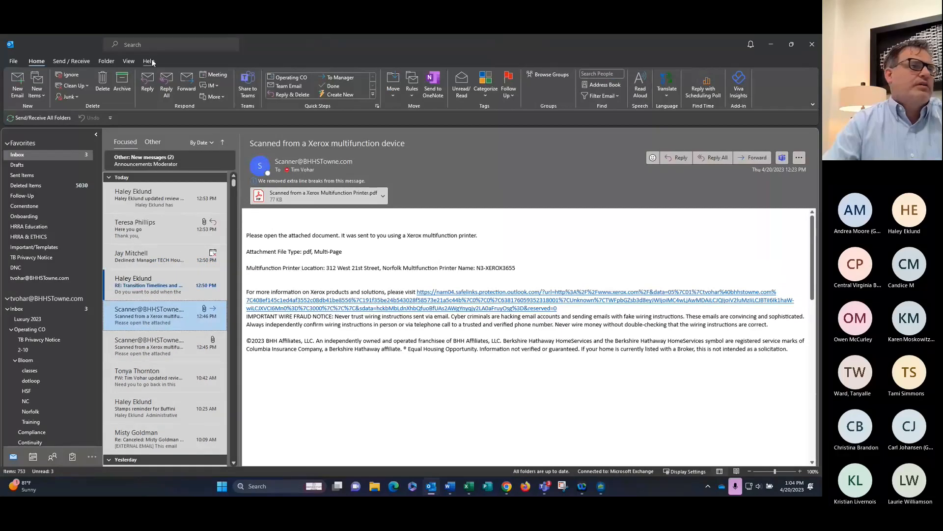
pyautogui.click(770, 44)
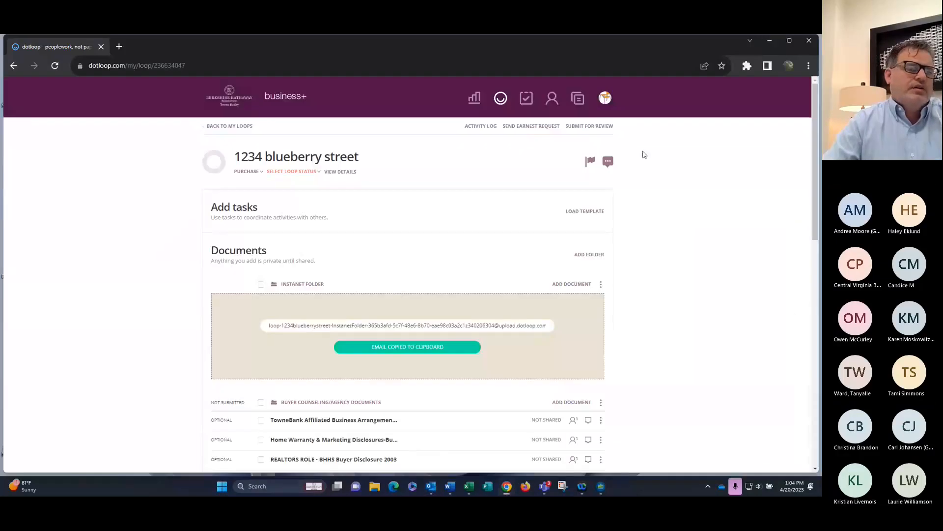
# Reload the loop until the scanned PDF shows in Instanet Folder, then rename it 'Blueberry Bonnet Offer'
pyautogui.click(54, 65)
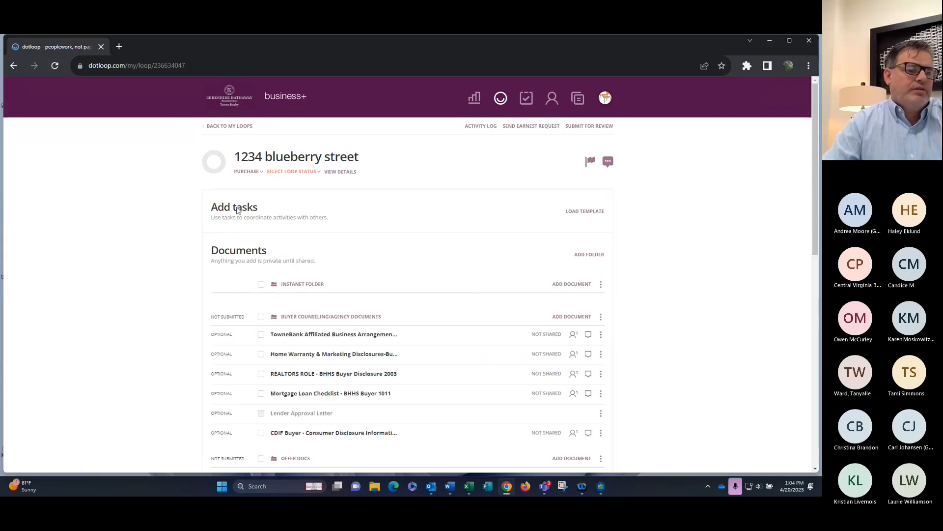
pyautogui.click(58, 66)
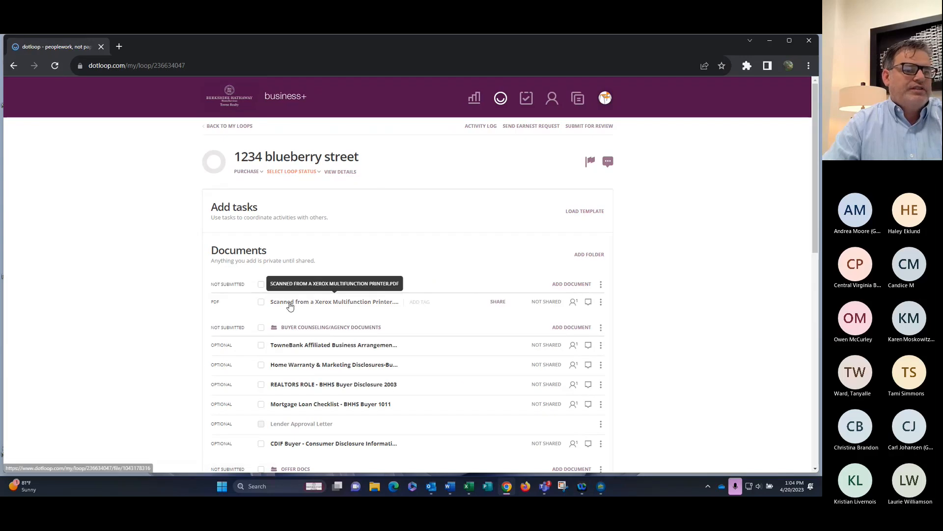
pyautogui.click(601, 302)
pyautogui.click(593, 322)
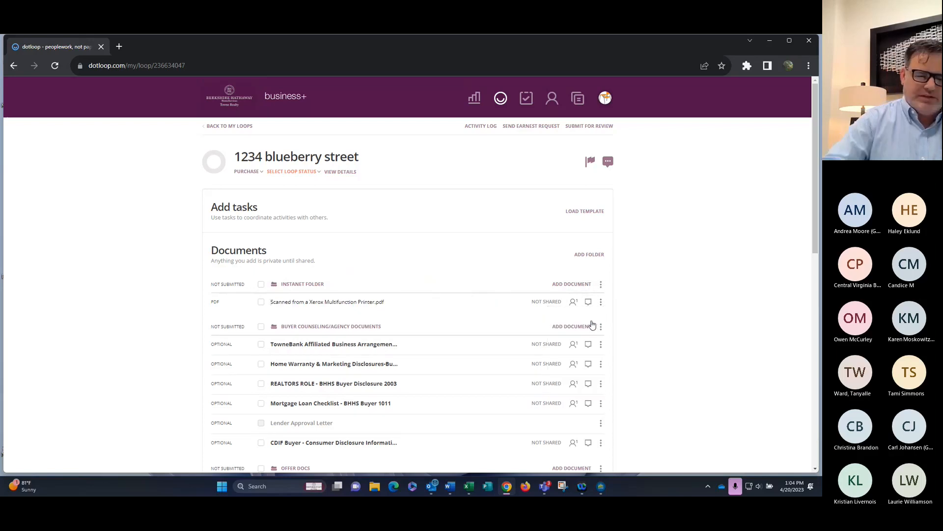
pyautogui.press('Delete')
pyautogui.press('Delete')
pyautogui.press('Delete')
pyautogui.press('Delete')
pyautogui.press('Delete')
pyautogui.press('Delete')
pyautogui.press('Delete')
pyautogui.press('Delete')
pyautogui.press('Delete')
pyautogui.press('Delete')
pyautogui.press('Delete')
pyautogui.press('Delete')
pyautogui.press('Delete')
pyautogui.press('Delete')
pyautogui.press('Delete')
pyautogui.press('Delete')
pyautogui.press('Delete')
pyautogui.press('Delete')
pyautogui.press('Delete')
pyautogui.press('Delete')
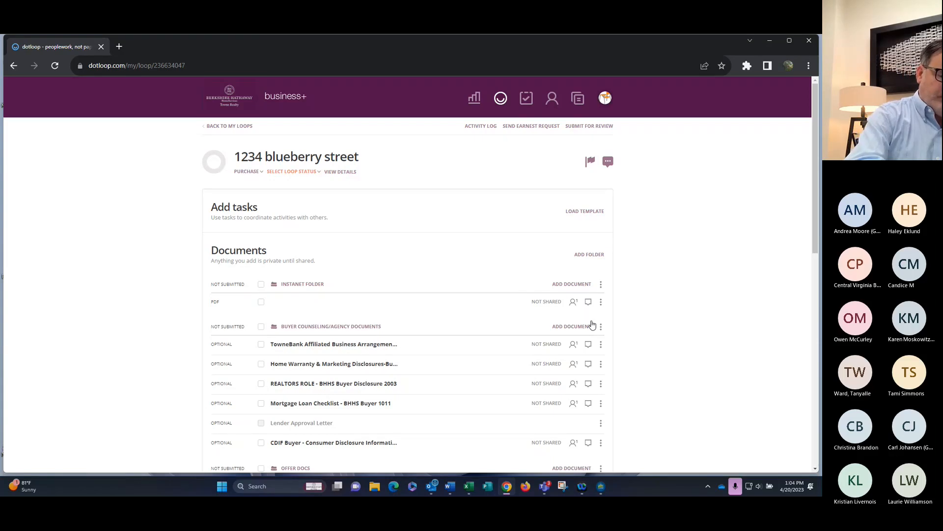
pyautogui.write('Blueberry')
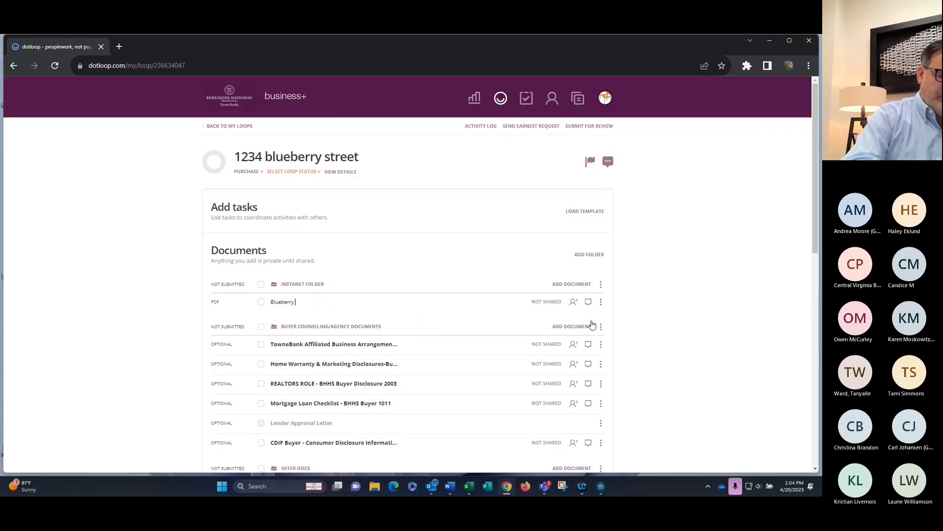
pyautogui.press('Return')
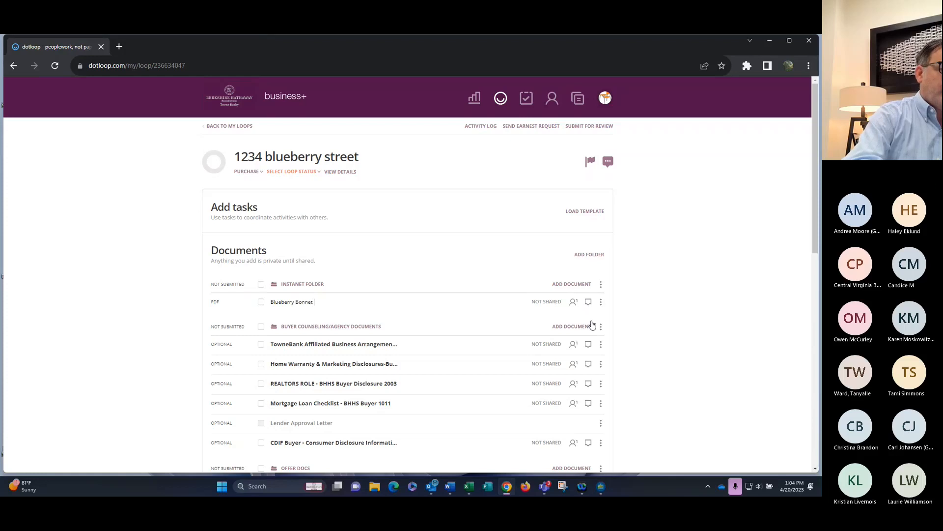
pyautogui.write('Offer')
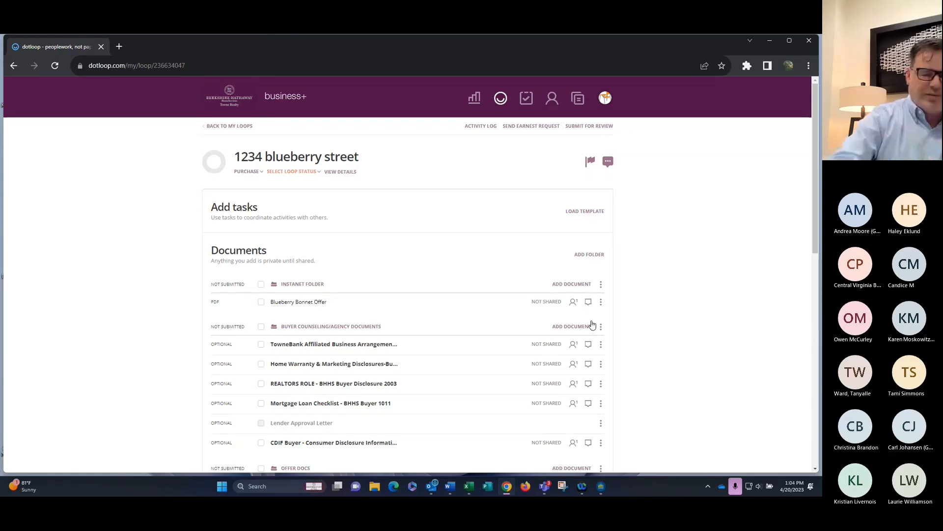
pyautogui.press('Return')
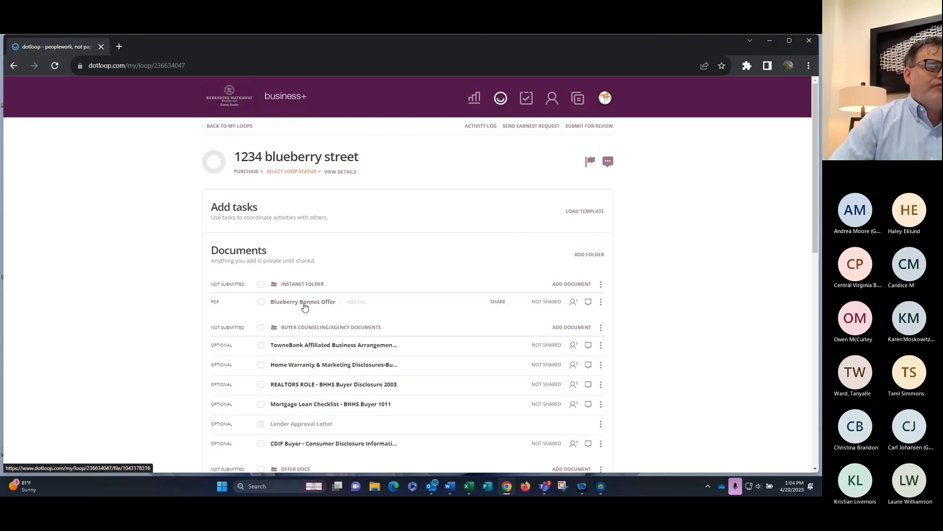
# Open the Blueberry Bonnet Offer document in the editor to view its scanned handwritten page
pyautogui.scroll(-2, 307, 304)
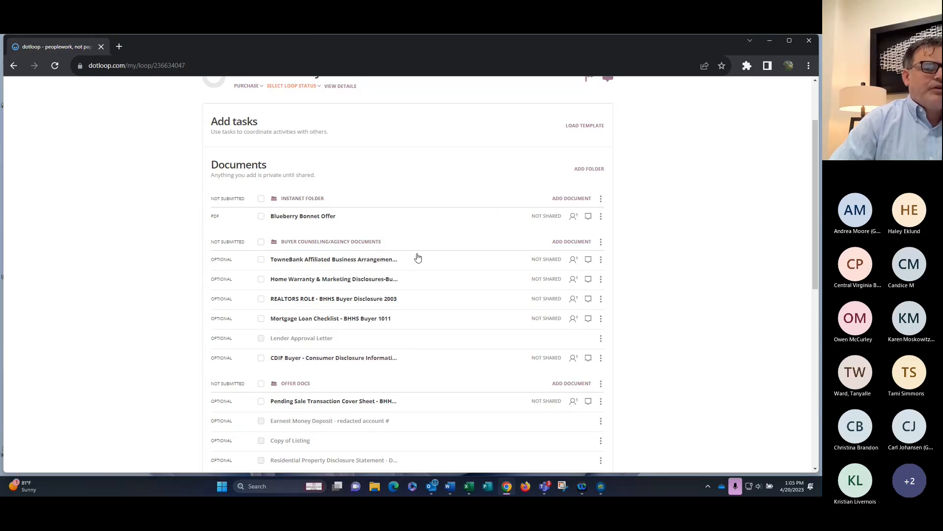
pyautogui.click(570, 241)
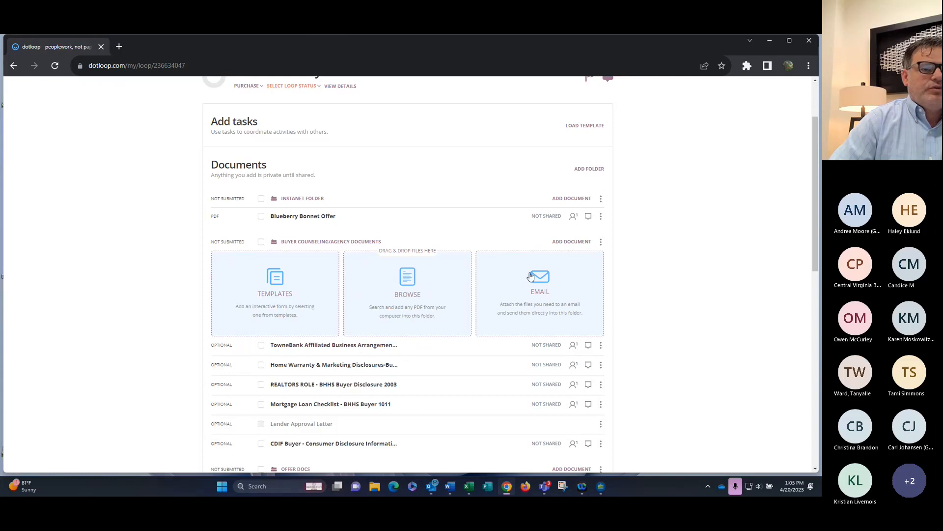
pyautogui.click(600, 242)
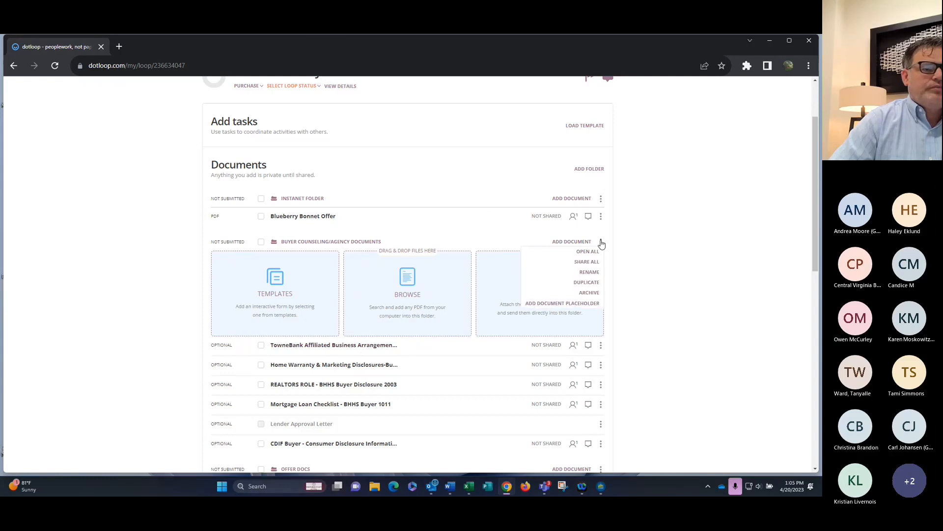
pyautogui.click(553, 242)
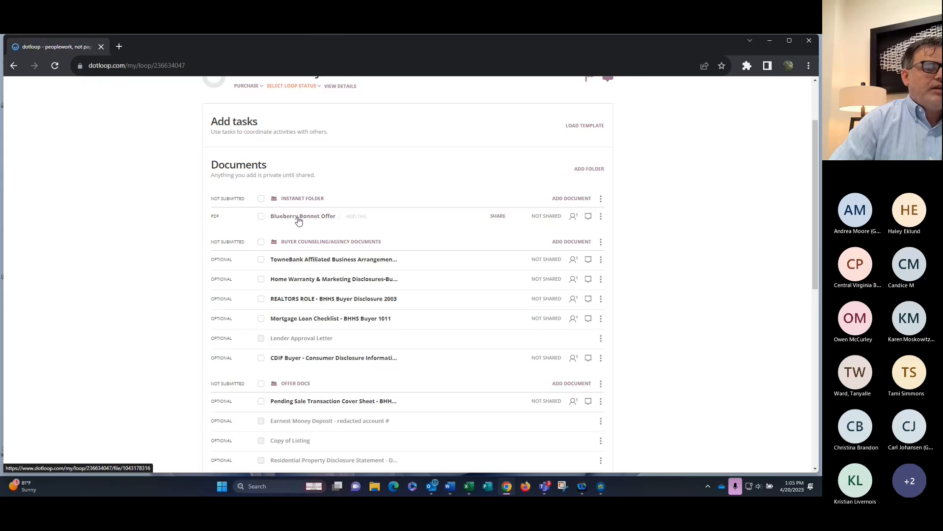
pyautogui.click(315, 215)
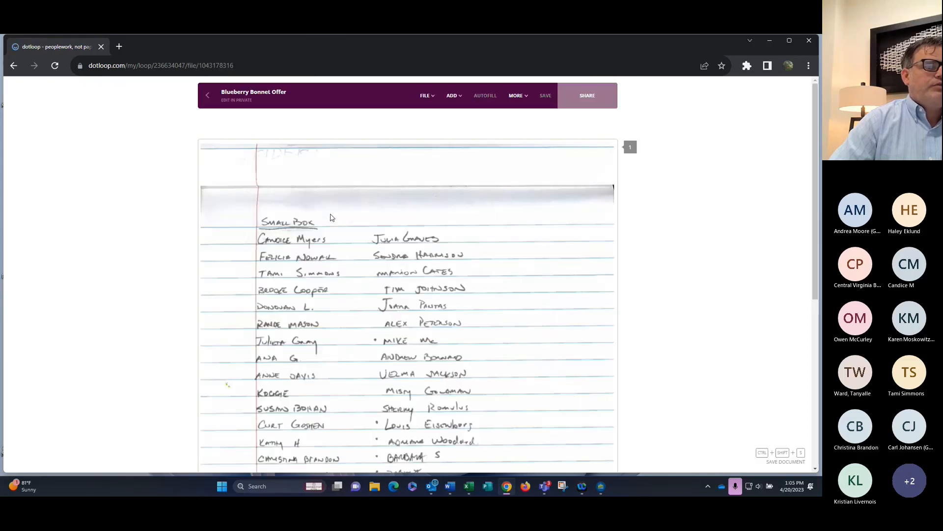
# Back in the document list, drag Blueberry Bonnet Offer into Buyer Counseling/Agency Documents and place CDIF Buyer below it
pyautogui.click(13, 65)
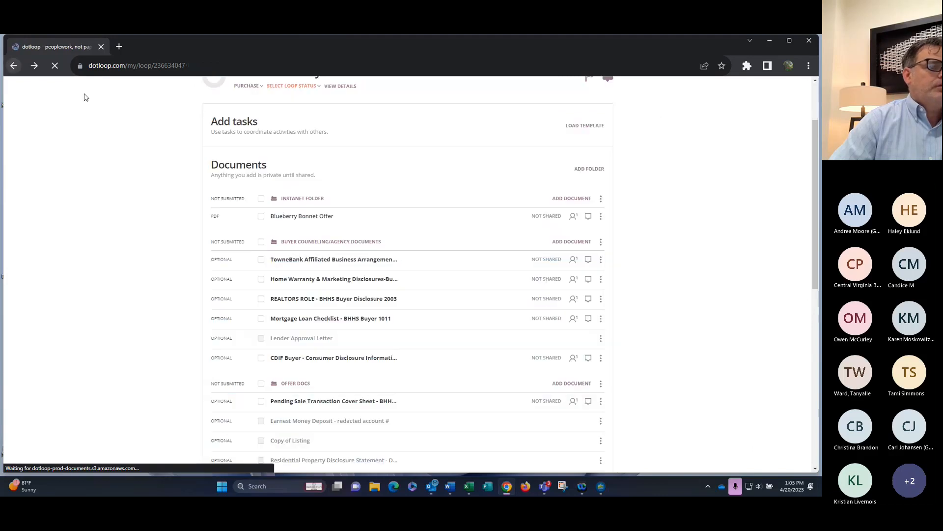
pyautogui.moveTo(408, 214); pyautogui.dragTo(444, 244)
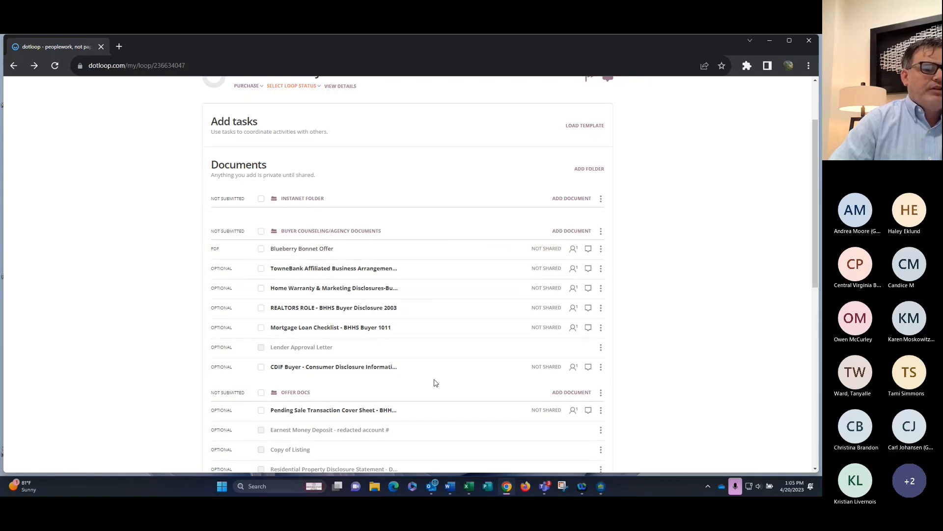
pyautogui.moveTo(469, 365); pyautogui.dragTo(468, 268)
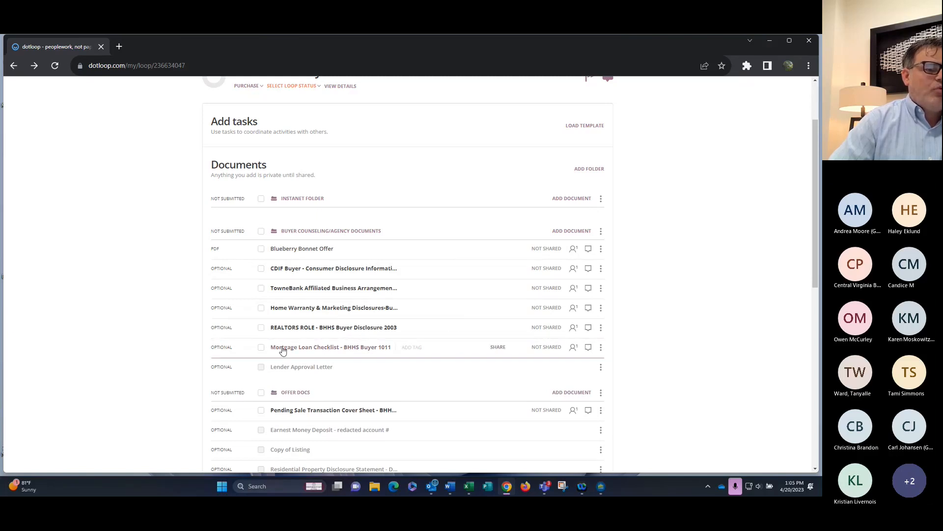
# Archive Mortgage Loan Checklist - BHHS Buyer 1011 from its actions menu and confirm it is gone
pyautogui.click(601, 349)
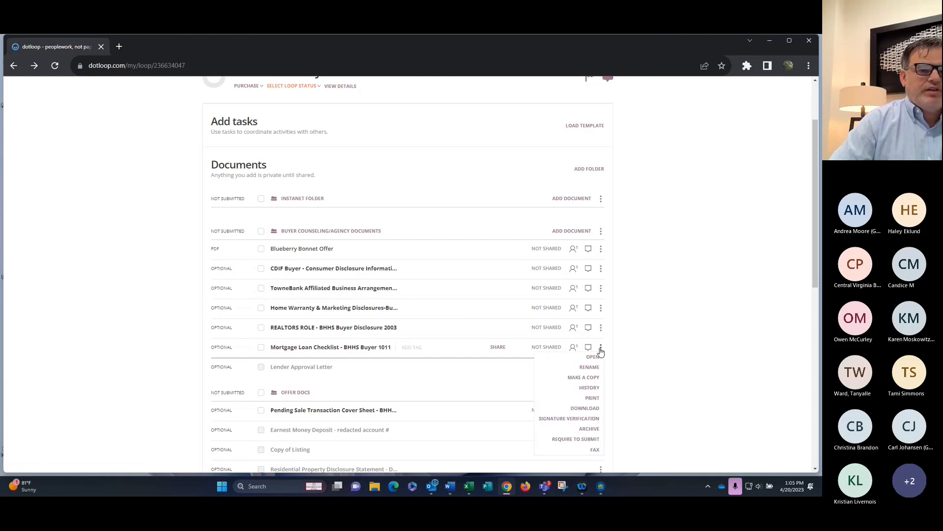
pyautogui.click(590, 430)
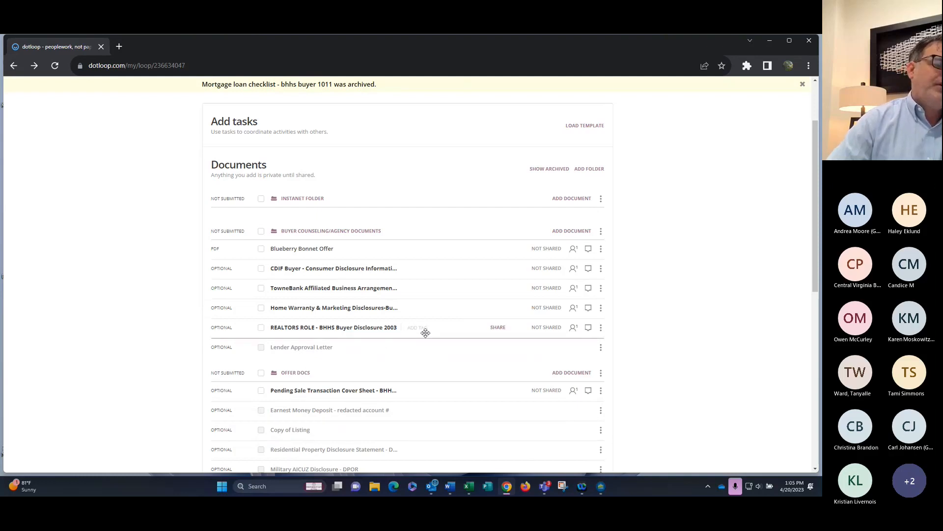
pyautogui.scroll(-3, 403, 291)
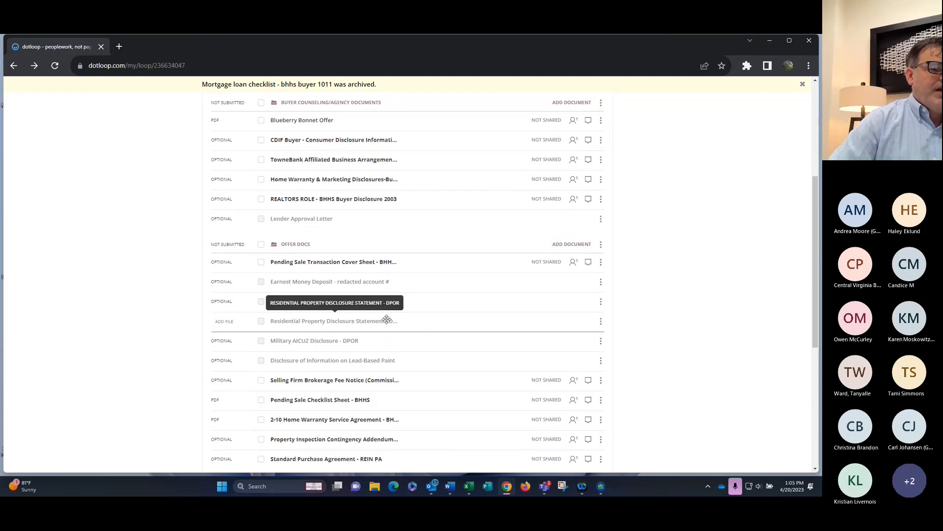
pyautogui.scroll(-2, 385, 317)
pyautogui.scroll(4, 415, 274)
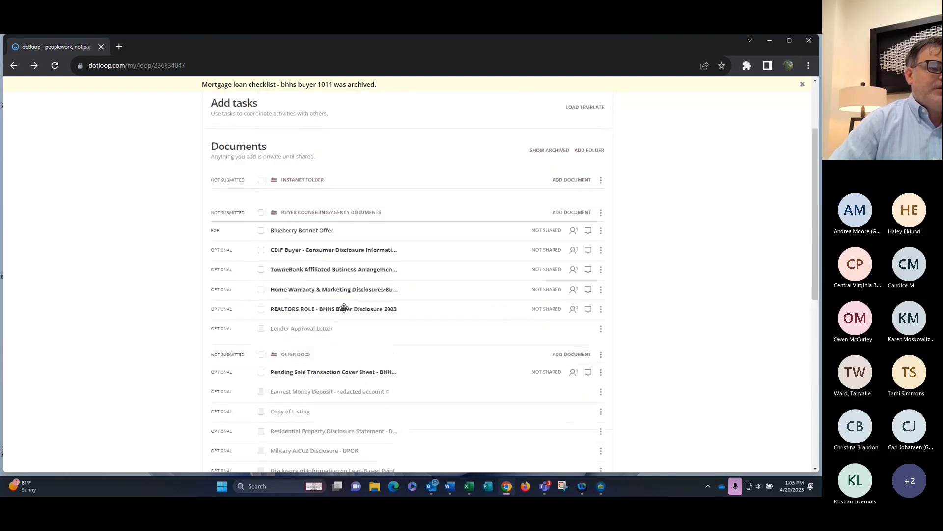
# Rename Blueberry Bonnet Offer to 'Offer Created in Instanet' and drag it into Offer Docs
pyautogui.click(601, 251)
pyautogui.click(595, 268)
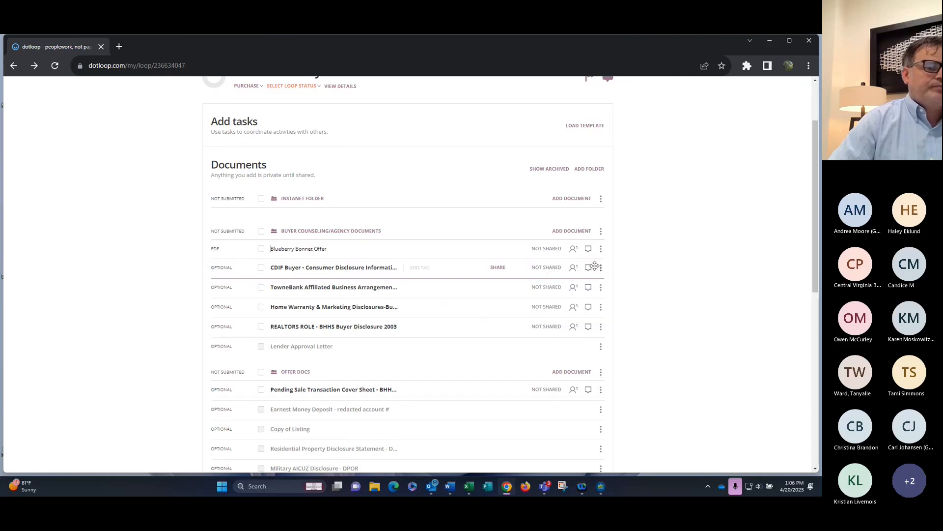
pyautogui.press('Delete')
pyautogui.press('Delete')
pyautogui.press('Delete')
pyautogui.press('Delete')
pyautogui.press('Delete')
pyautogui.press('Delete')
pyautogui.press('Delete')
pyautogui.press('Delete')
pyautogui.press('Delete')
pyautogui.press('Delete')
pyautogui.press('Delete')
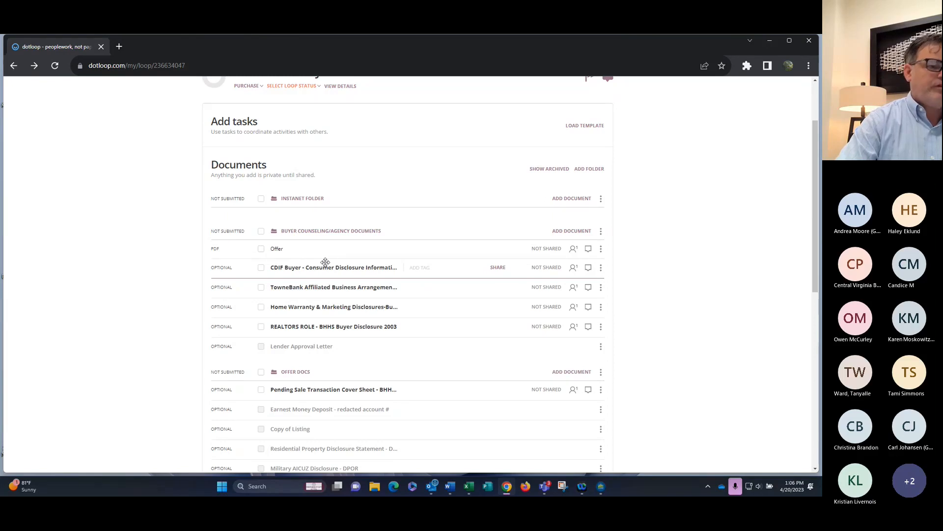
pyautogui.write('Creat')
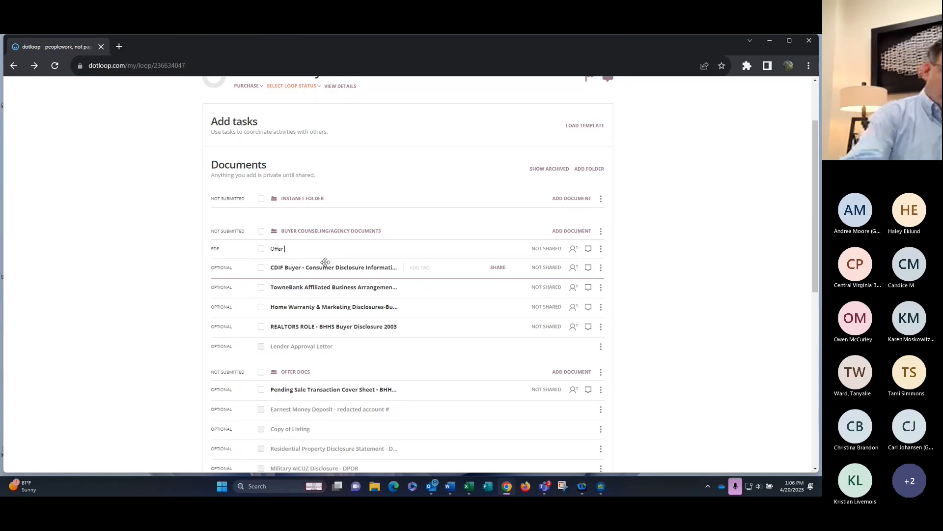
pyautogui.write('ed in ')
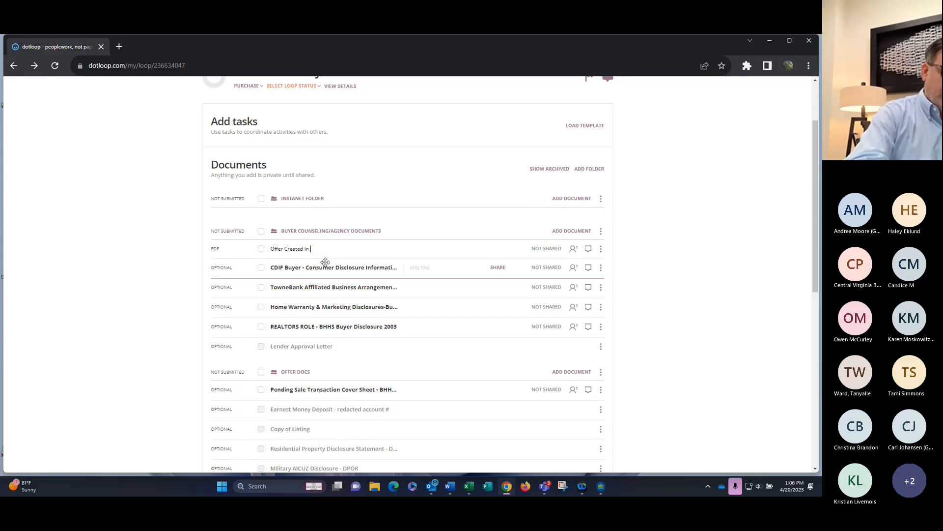
pyautogui.write('Instanet')
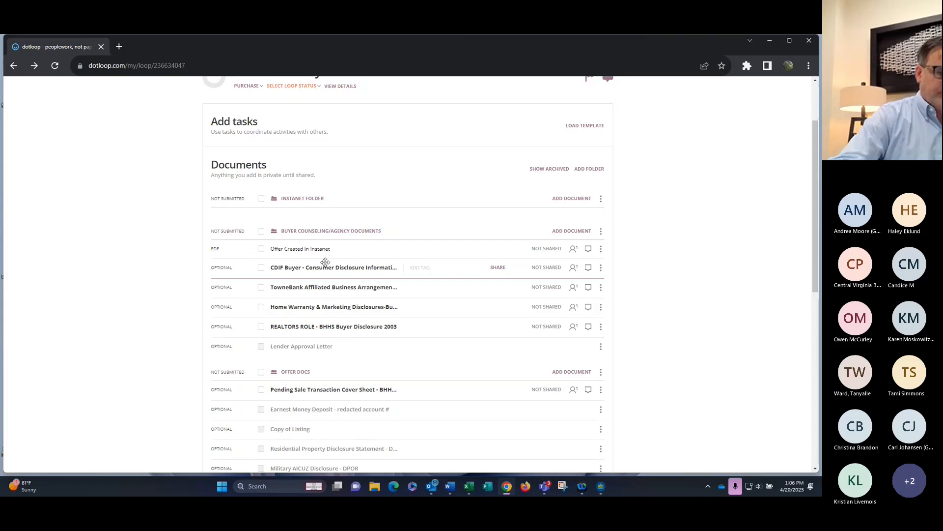
pyautogui.press('Return')
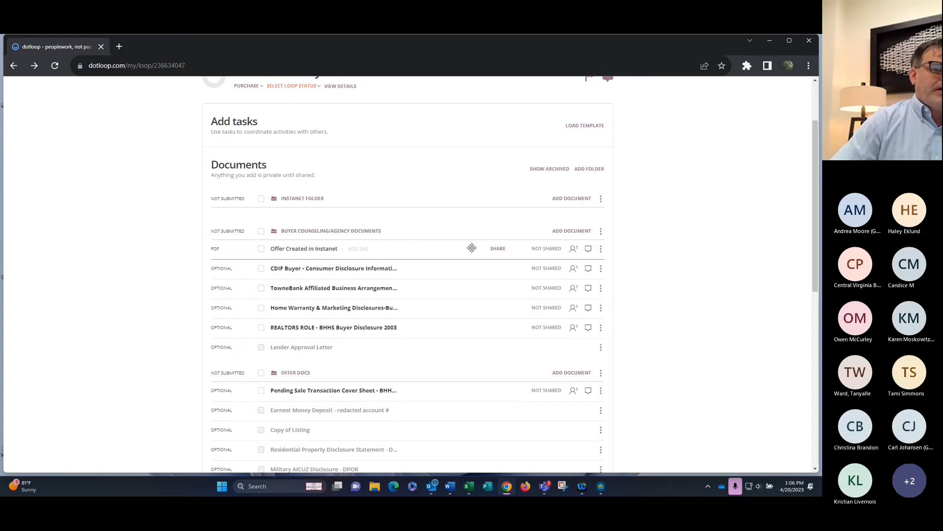
pyautogui.moveTo(479, 249); pyautogui.dragTo(514, 370)
pyautogui.scroll(-2, 326, 308)
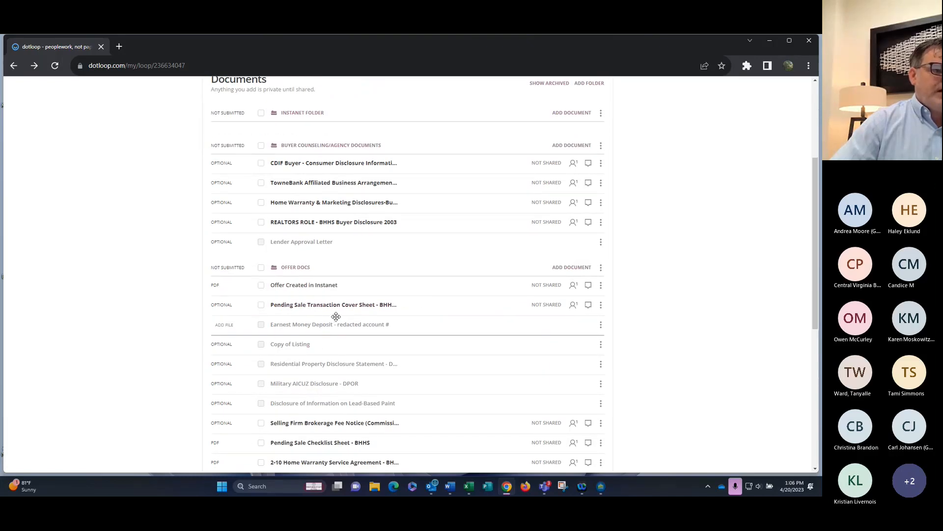
pyautogui.scroll(-1, 315, 323)
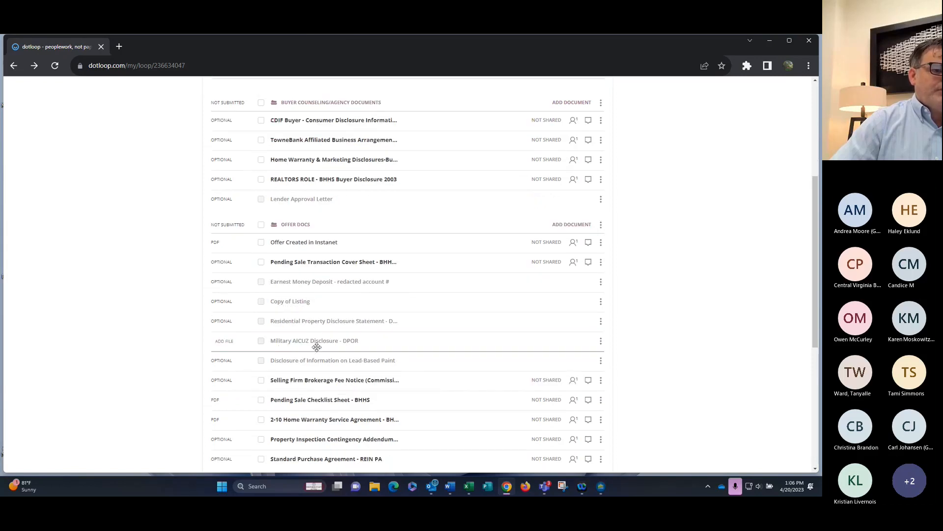
pyautogui.scroll(-2, 318, 344)
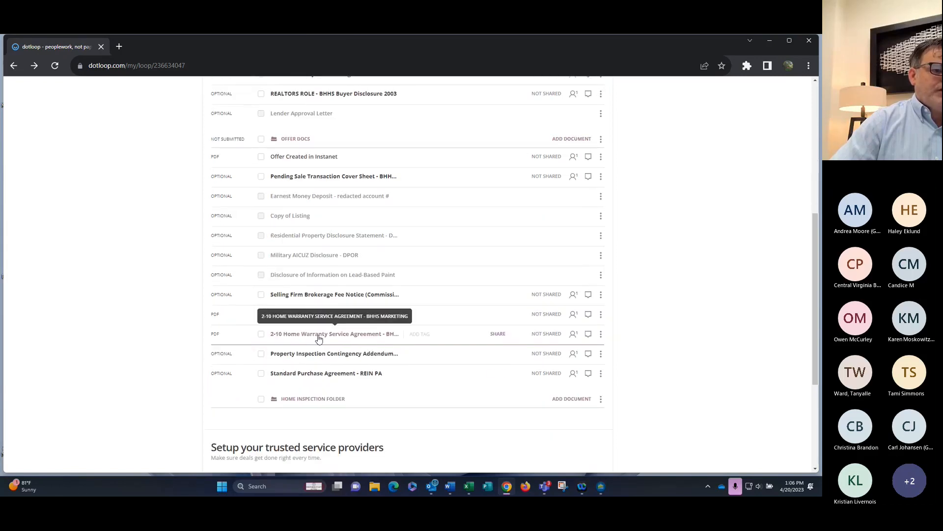
# Archive Standard Purchase Agreement, Property Inspection Contingency Addendum and Selling Firm Brokerage Fee Notice, then scroll back up
pyautogui.click(601, 374)
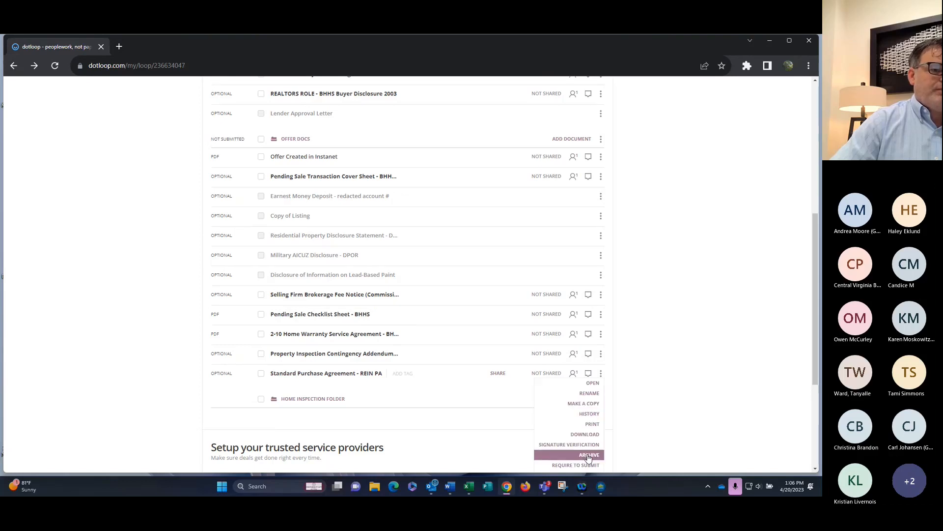
pyautogui.click(588, 455)
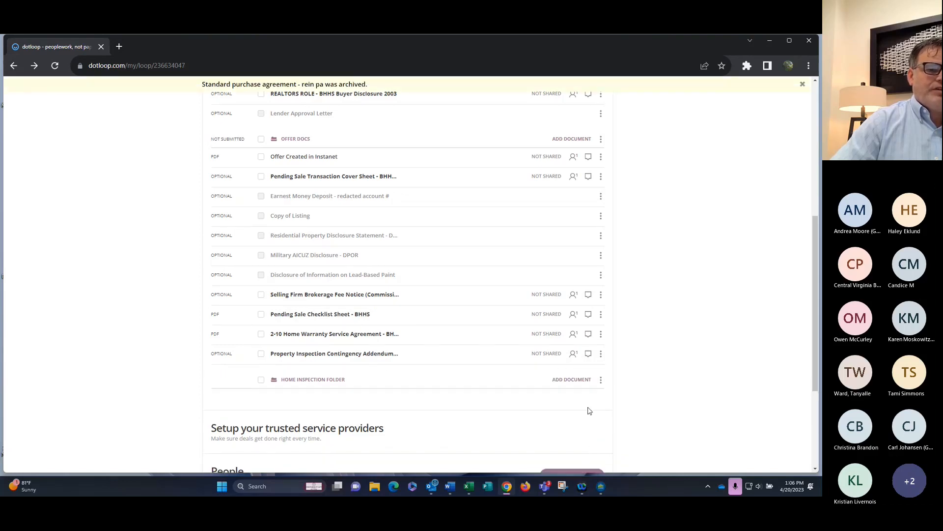
pyautogui.click(601, 354)
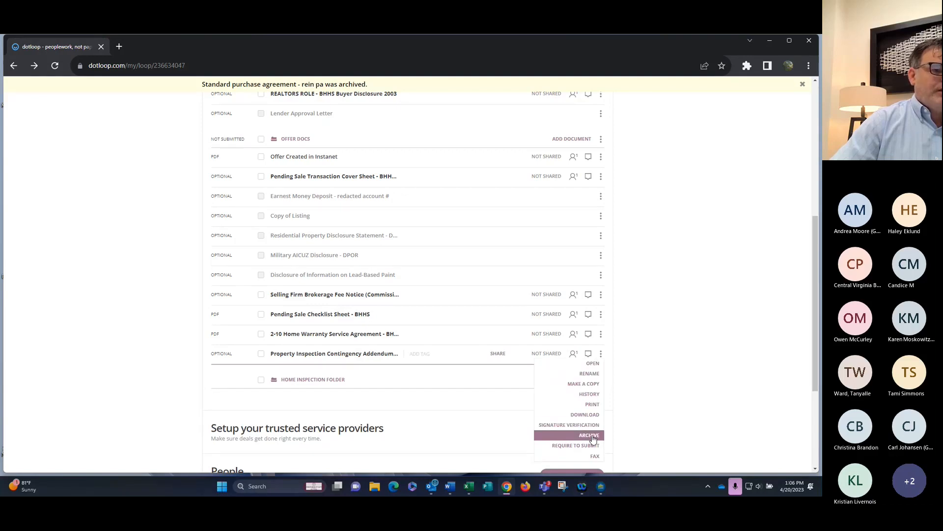
pyautogui.click(592, 435)
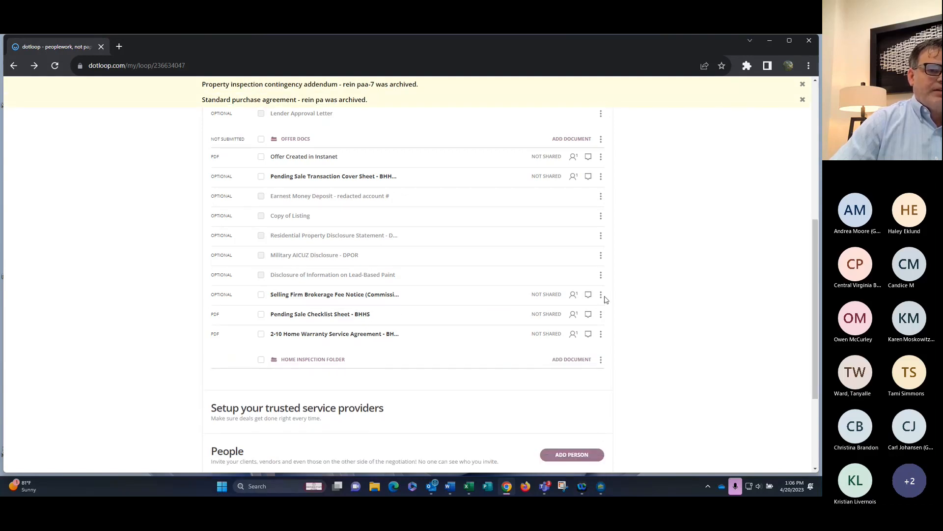
pyautogui.click(601, 295)
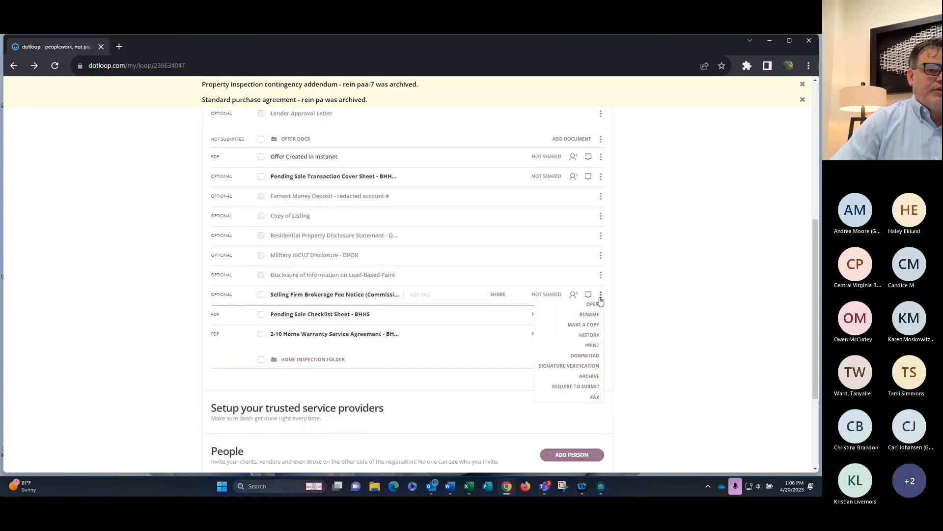
pyautogui.click(590, 376)
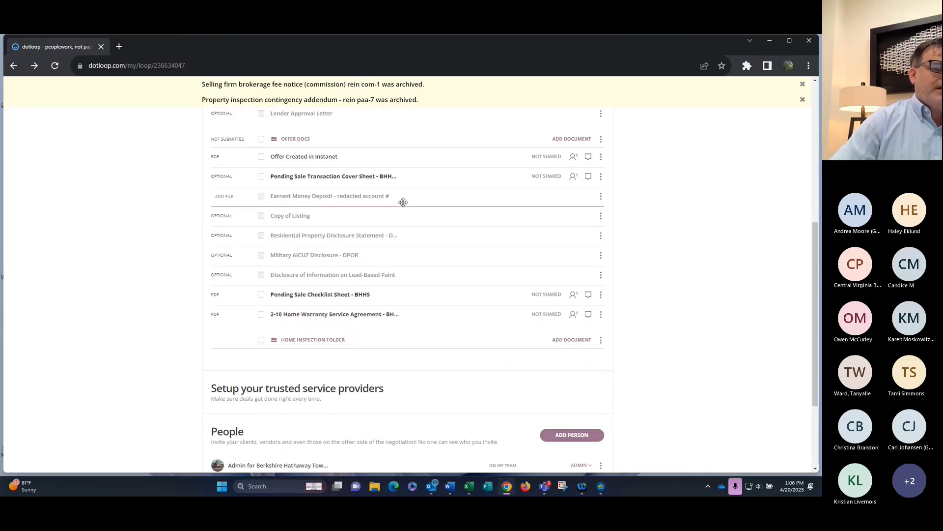
pyautogui.scroll(4, 400, 263)
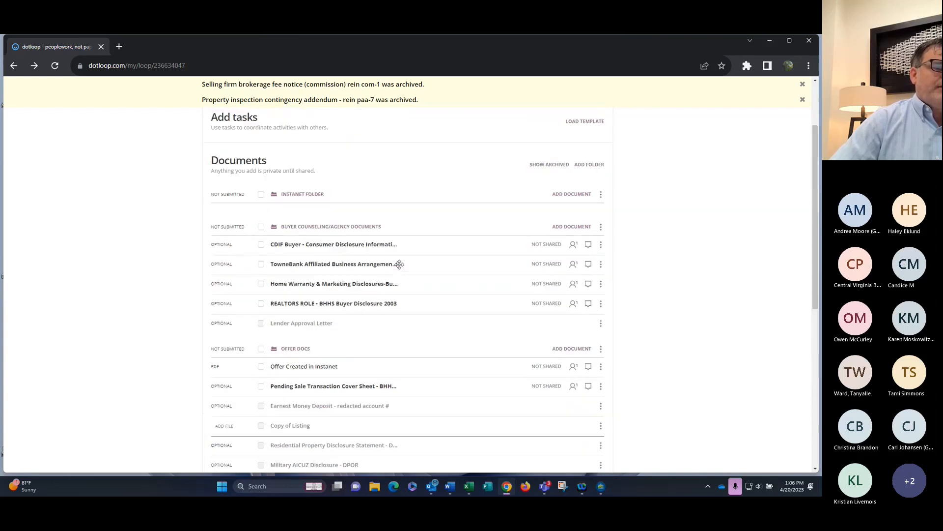
pyautogui.scroll(2, 400, 265)
pyautogui.scroll(-2, 399, 268)
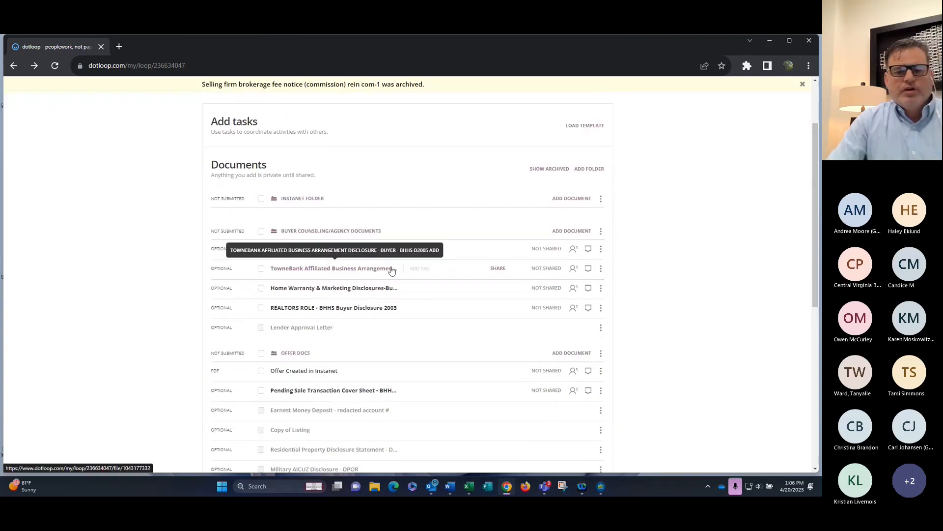
pyautogui.scroll(2, 383, 248)
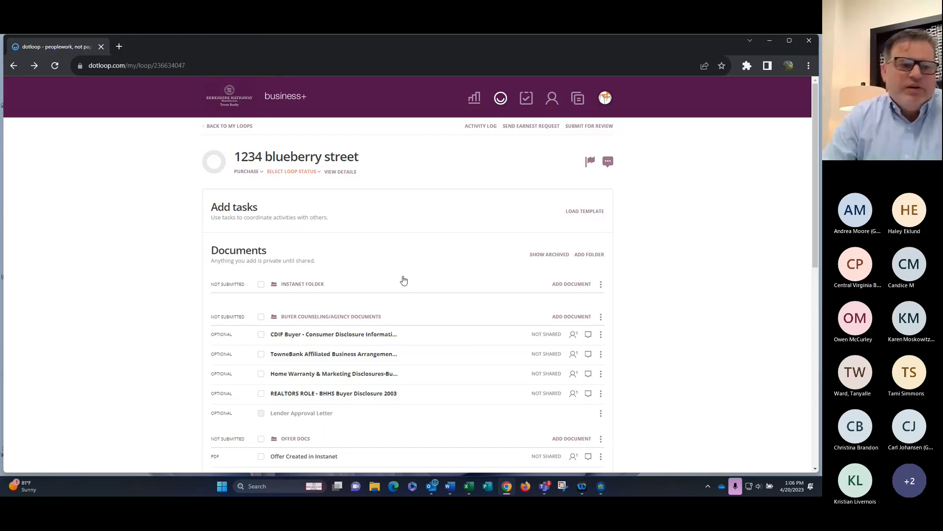
# Scroll down to People and bring up the Add person dialog for the 1234 blueberry street loop
pyautogui.scroll(-1, 427, 261)
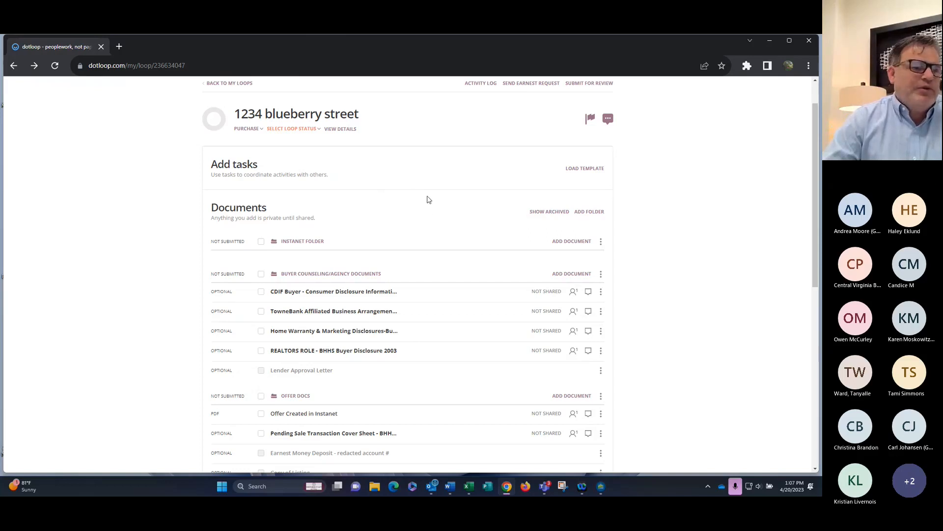
pyautogui.scroll(-5, 399, 197)
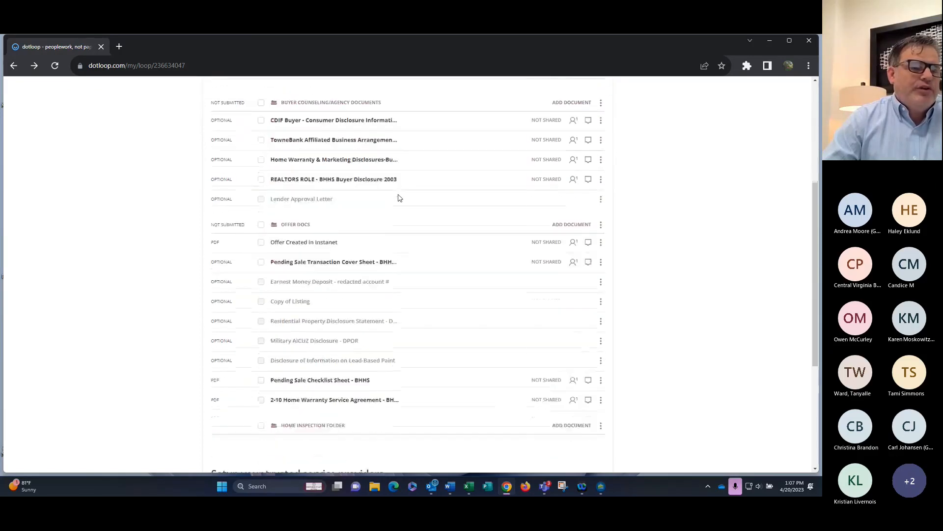
pyautogui.scroll(-3, 399, 197)
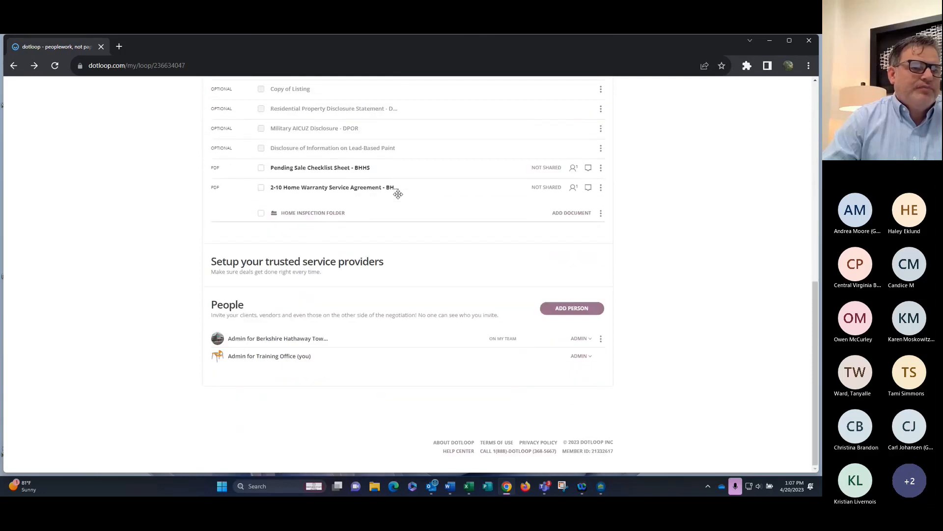
pyautogui.click(564, 312)
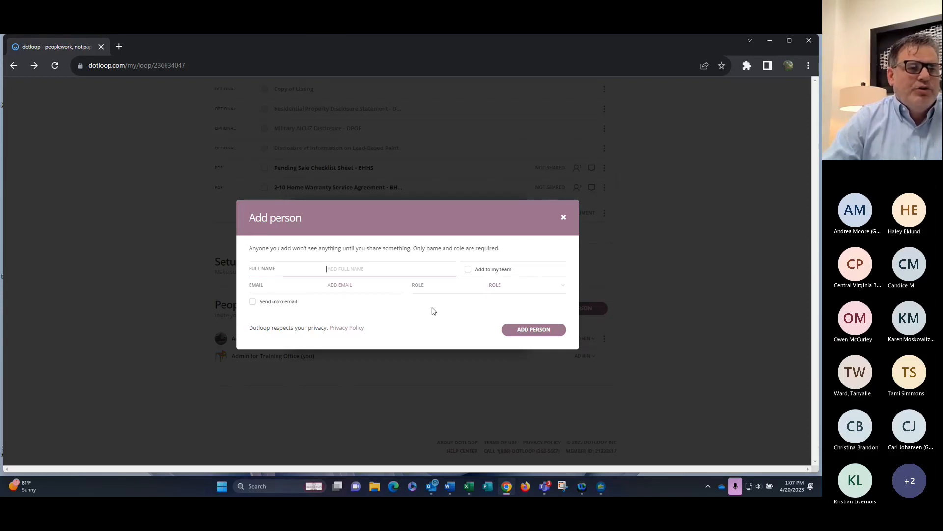
# Dismiss the Add person form and briefly view the Submit for Review compliance notes
pyautogui.click(565, 220)
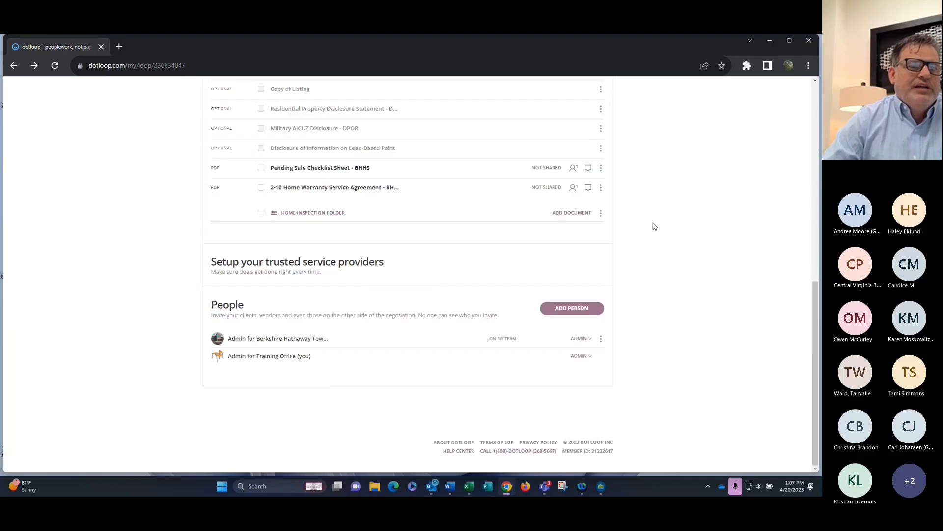
pyautogui.scroll(10, 654, 223)
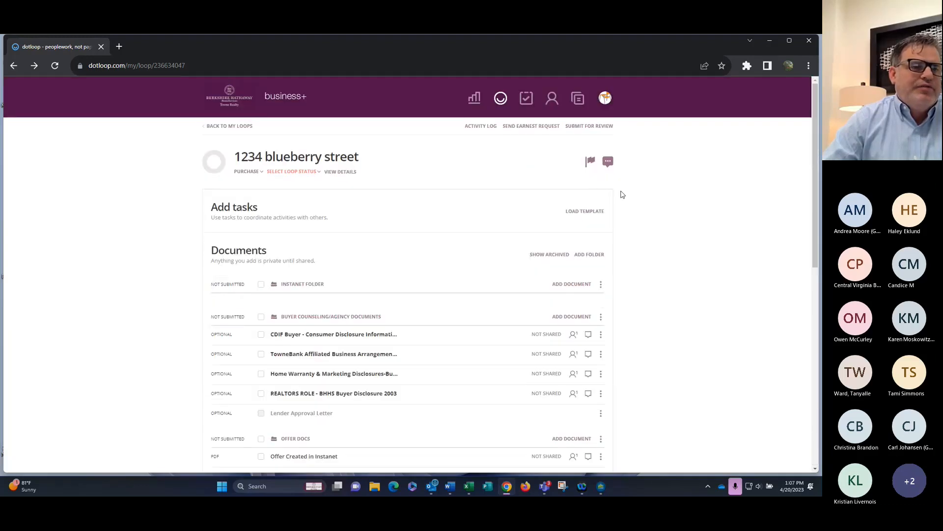
pyautogui.click(608, 162)
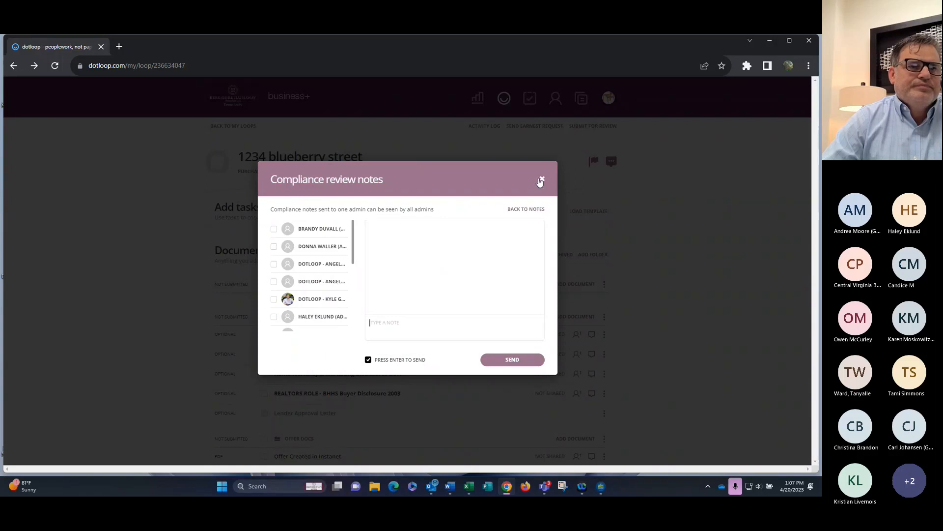
pyautogui.click(542, 180)
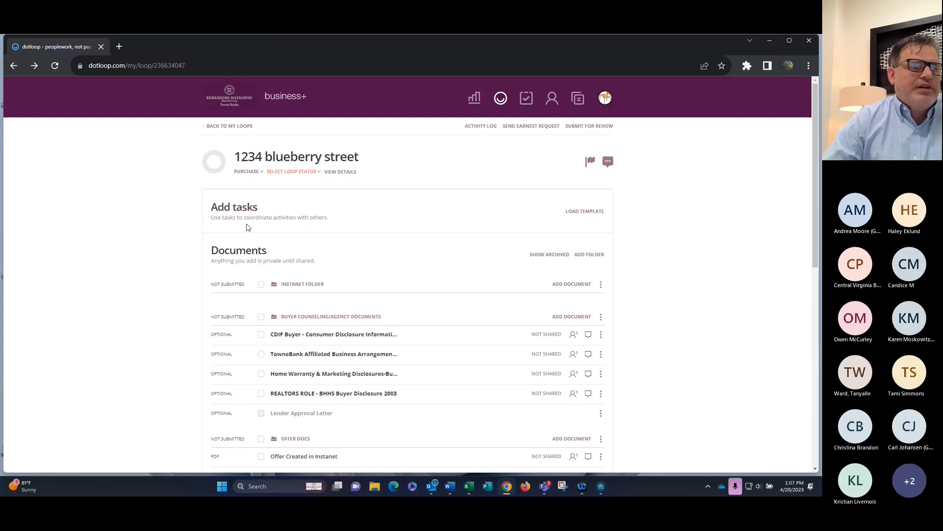
# Load the Agent - Gen Sales Task List template into the loop
pyautogui.click(584, 213)
pyautogui.scroll(-3, 391, 273)
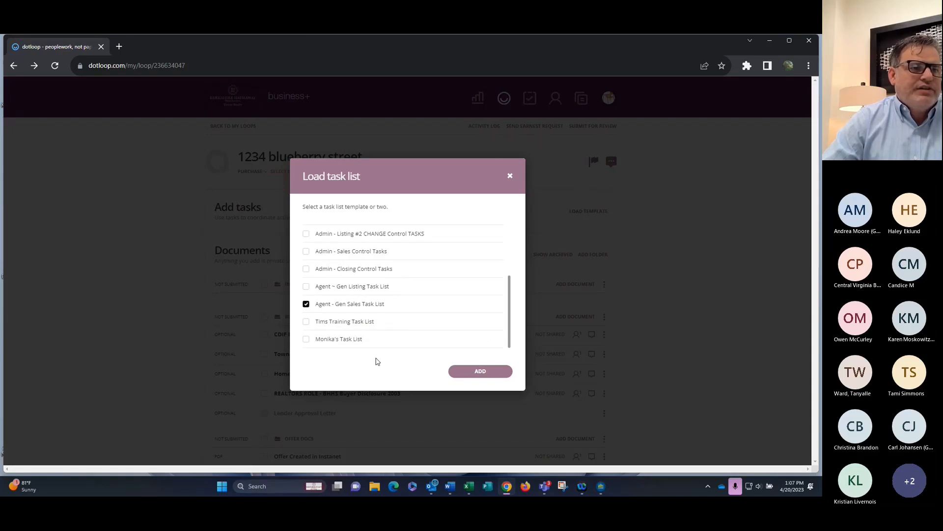
pyautogui.click(497, 371)
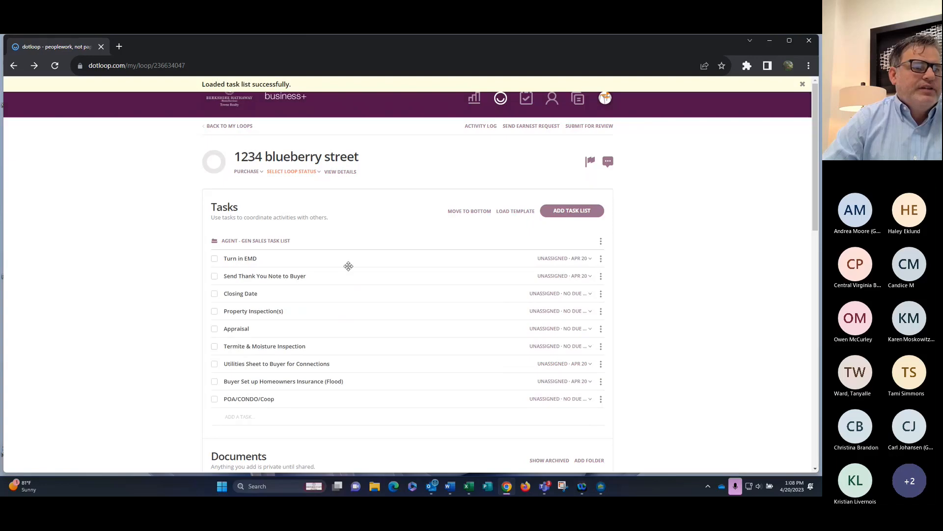
# Mark Turn in EMD complete and assign it to a team member
pyautogui.click(214, 258)
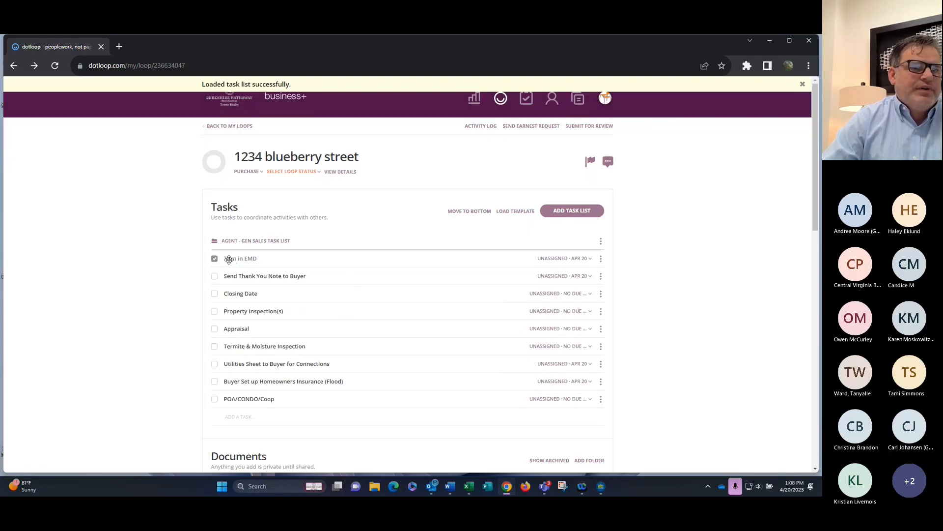
pyautogui.click(589, 258)
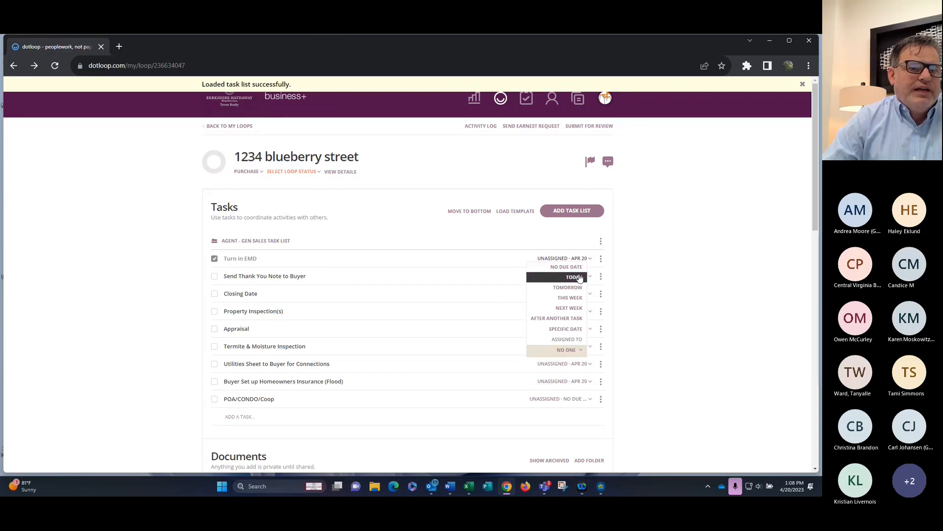
pyautogui.click(580, 277)
pyautogui.click(583, 259)
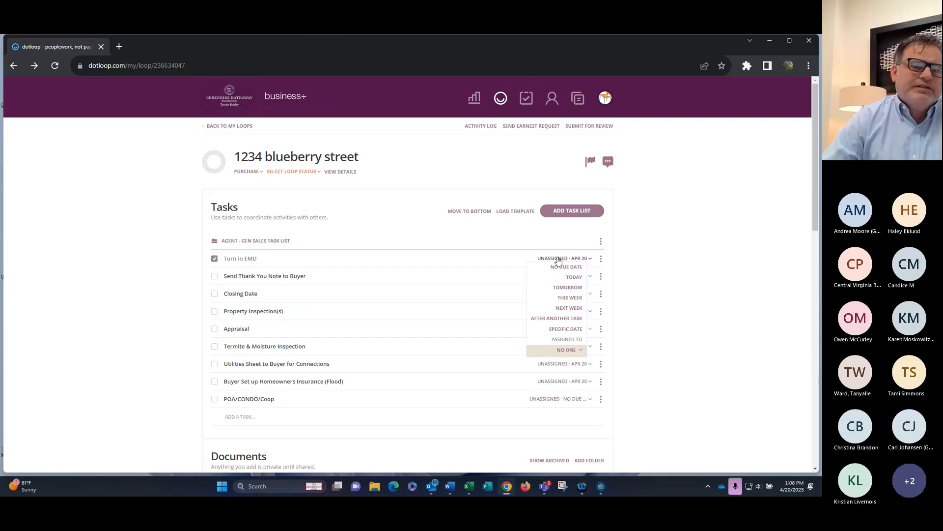
pyautogui.click(579, 351)
pyautogui.scroll(-2, 559, 432)
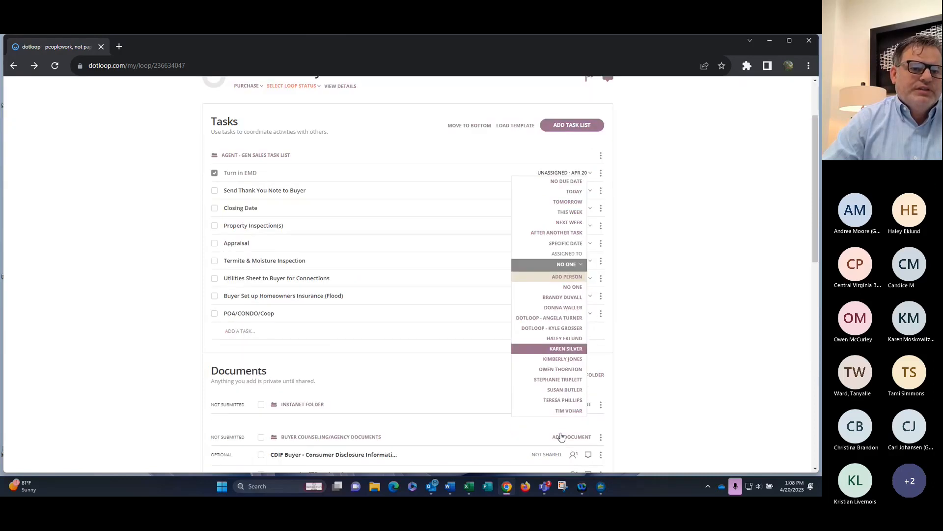
pyautogui.click(563, 413)
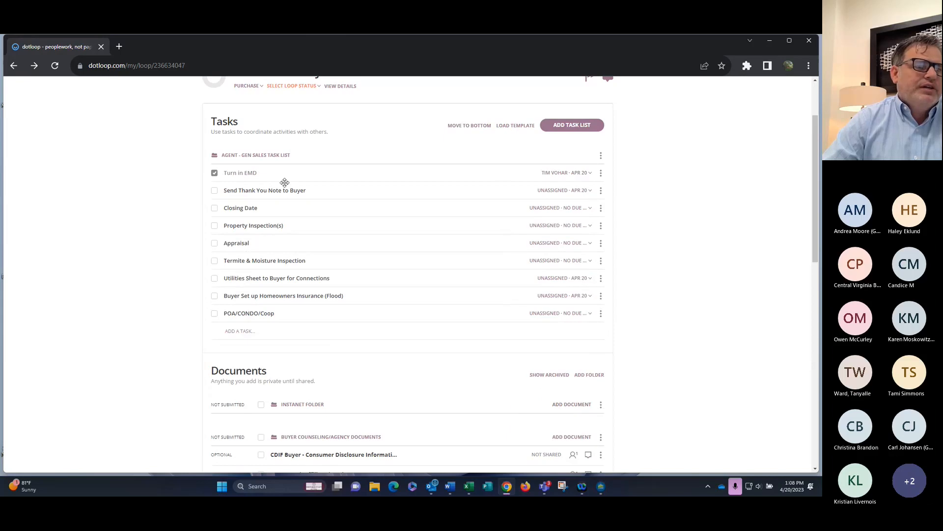
# Mark Send Thank You Note to Buyer complete and assign it to the same agent
pyautogui.click(214, 191)
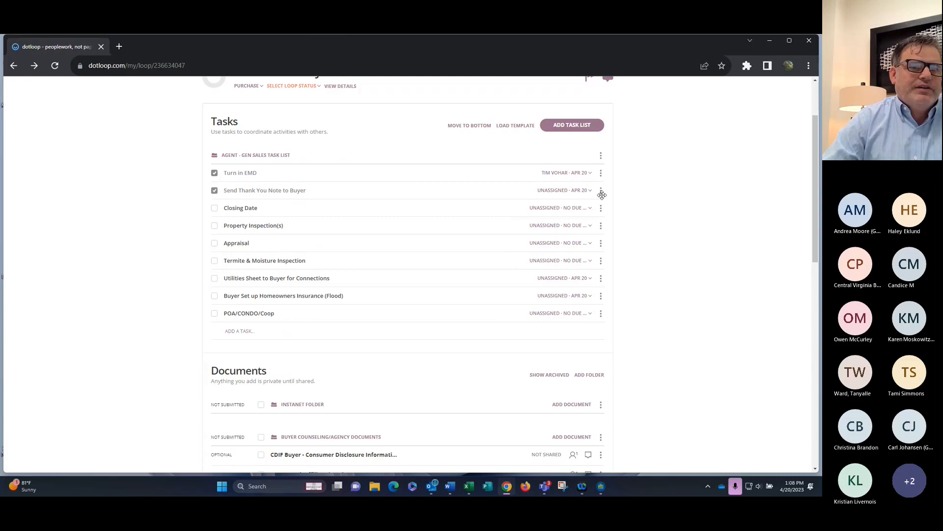
pyautogui.click(553, 192)
pyautogui.click(562, 285)
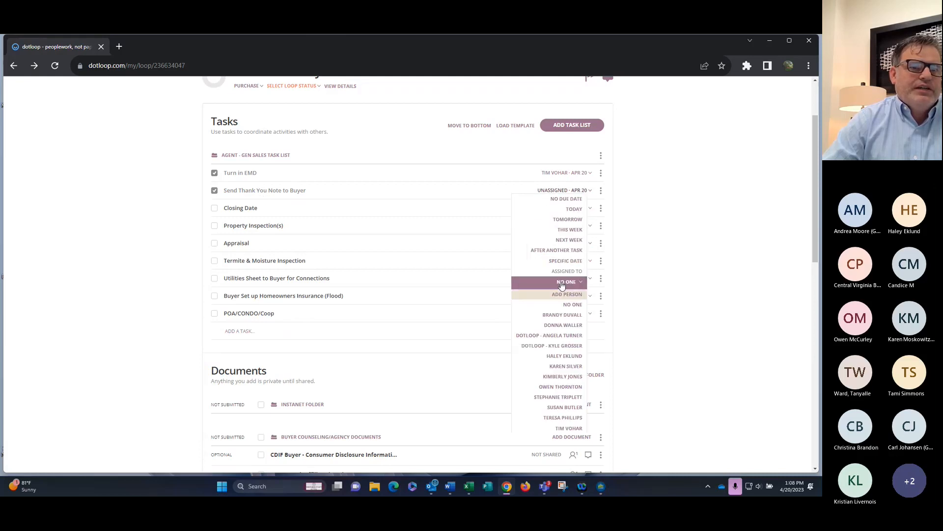
pyautogui.click(570, 431)
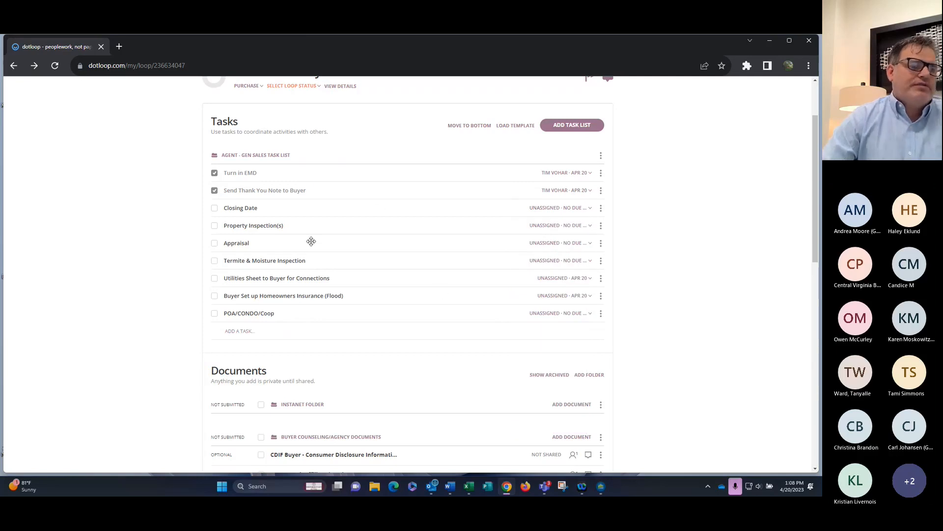
# Set Appraisal due April 28, assign it to the agent, and mark it complete
pyautogui.click(554, 243)
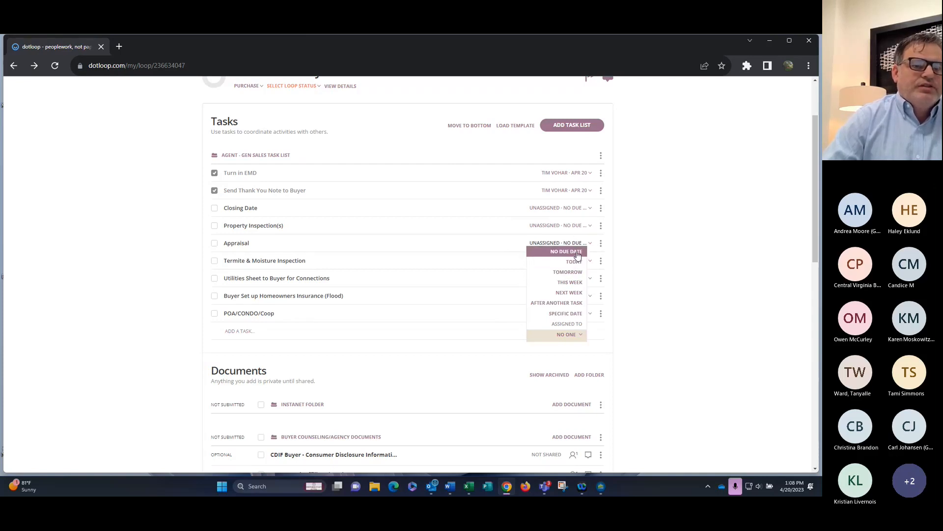
pyautogui.click(570, 315)
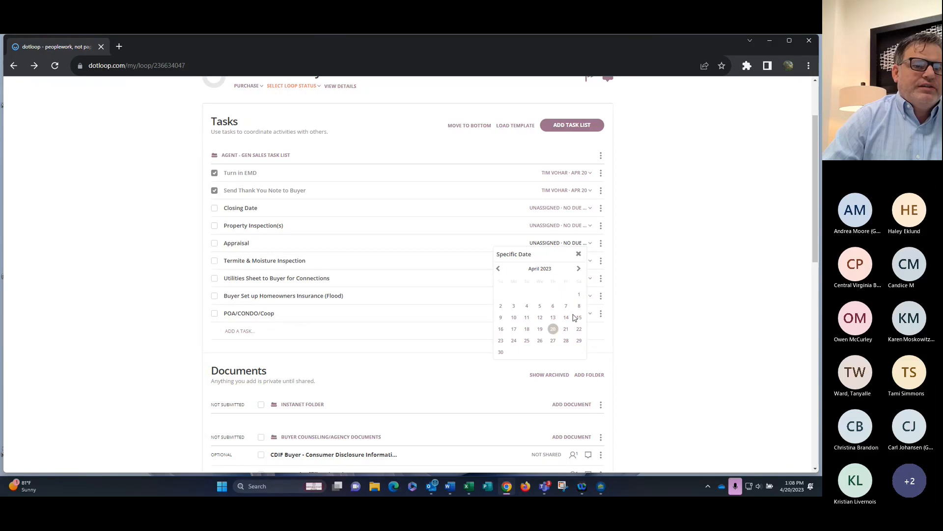
pyautogui.click(566, 341)
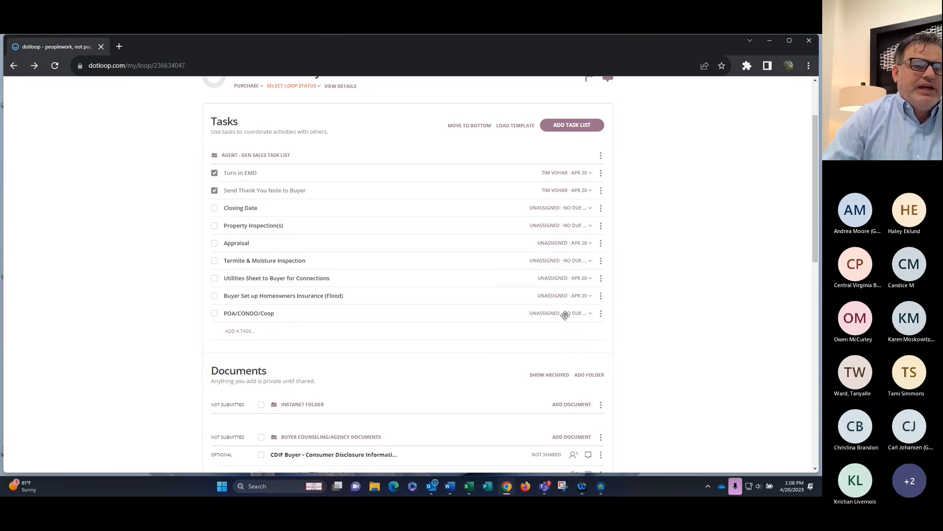
pyautogui.click(569, 243)
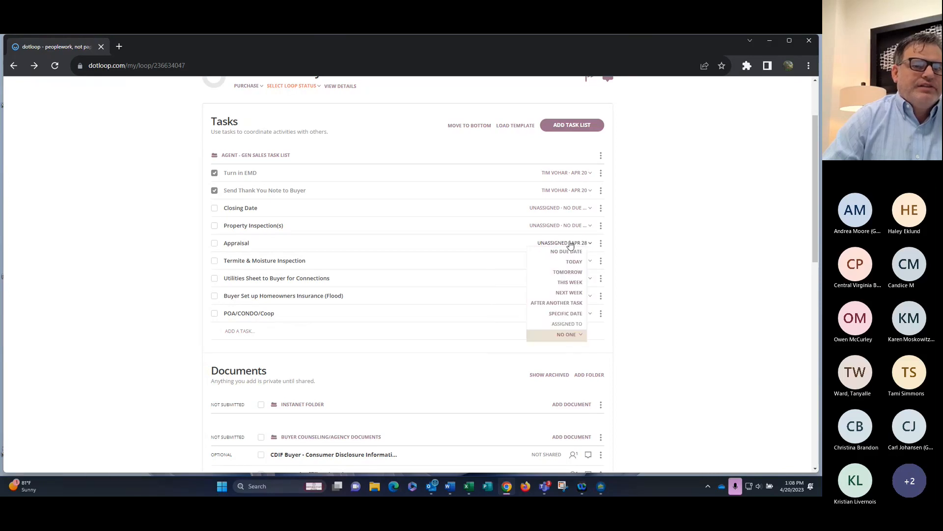
pyautogui.click(567, 335)
pyautogui.scroll(-3, 560, 353)
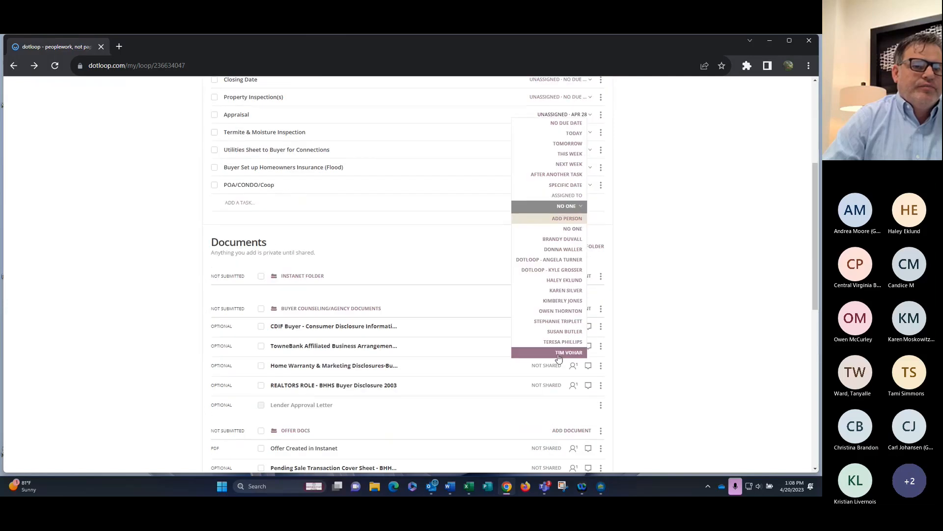
pyautogui.click(559, 355)
pyautogui.scroll(3, 463, 210)
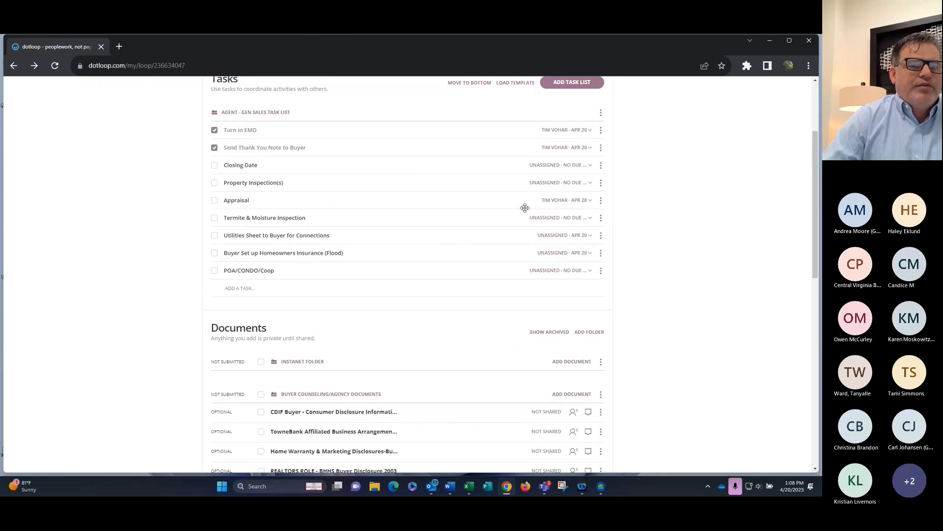
pyautogui.scroll(3, 549, 220)
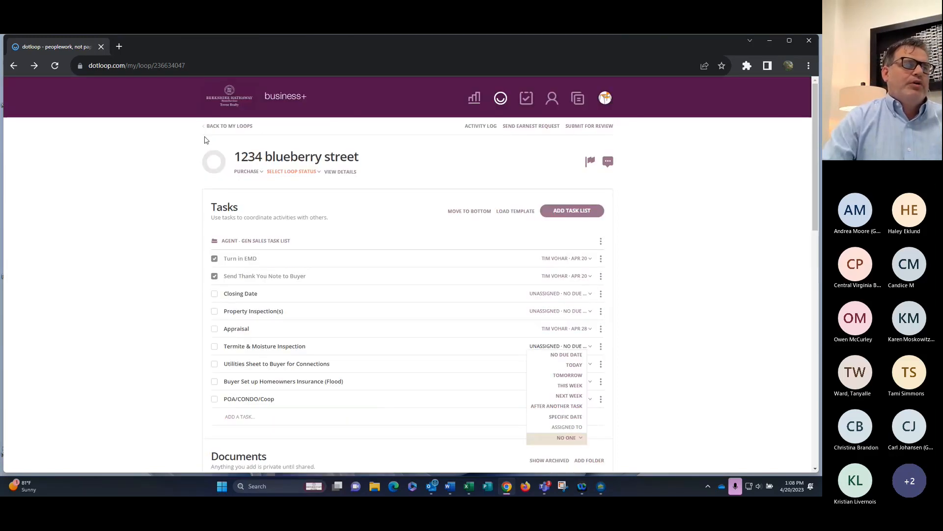
pyautogui.scroll(-3, 516, 359)
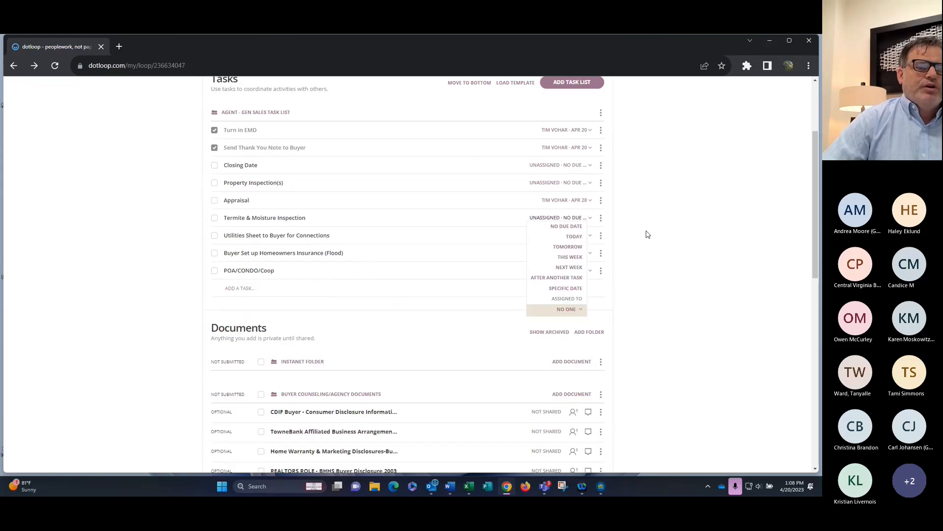
pyautogui.click(581, 202)
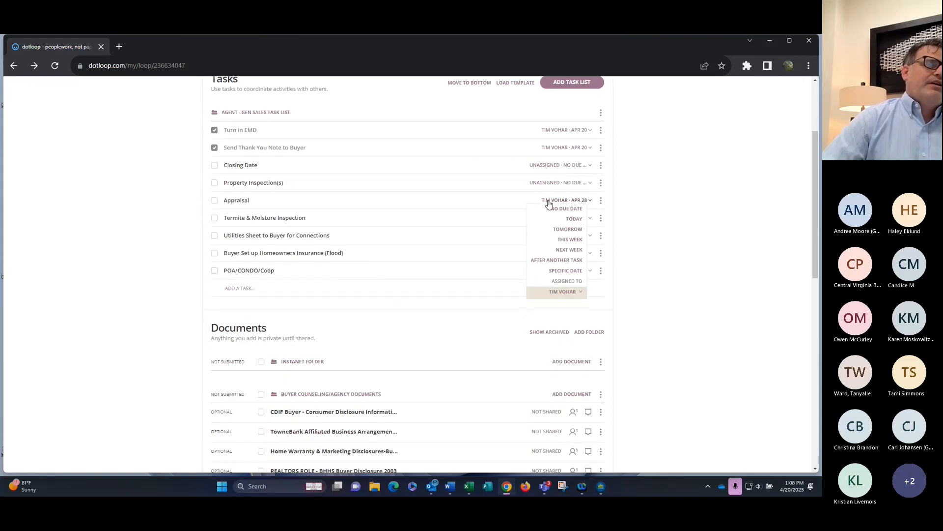
pyautogui.click(215, 201)
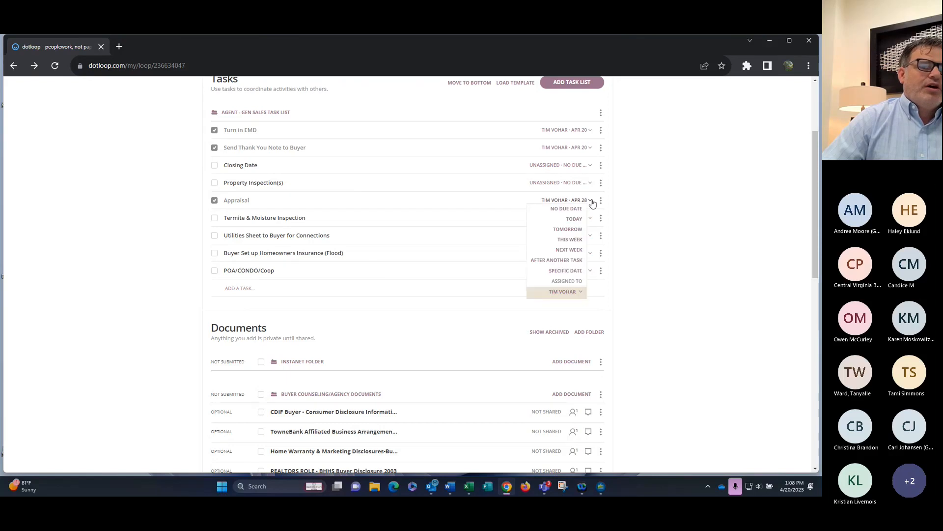
# Check off Property Inspection(s), Closing Date, Termite & Moisture, Utilities Sheet, Homeowners Insurance and POA/CONDO/Coop
pyautogui.click(215, 184)
pyautogui.click(215, 166)
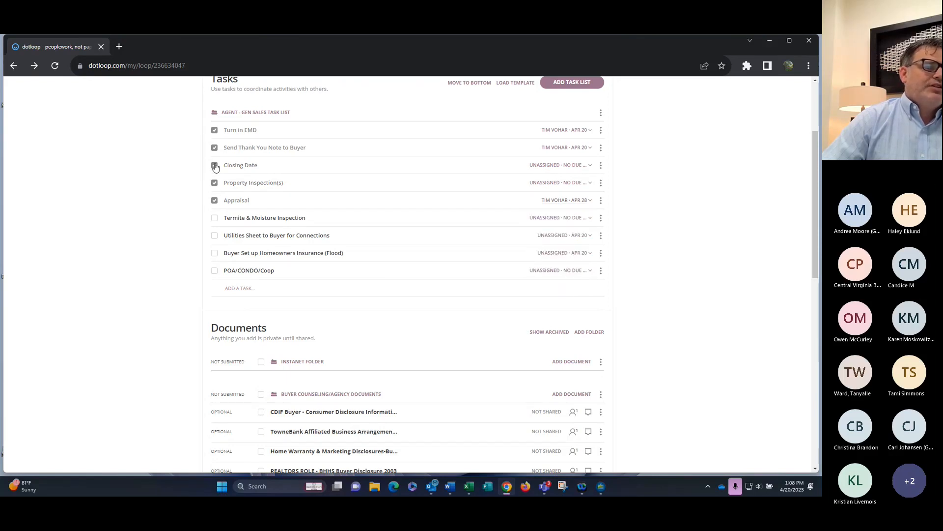
pyautogui.click(215, 218)
pyautogui.click(214, 236)
pyautogui.click(215, 253)
pyautogui.click(215, 270)
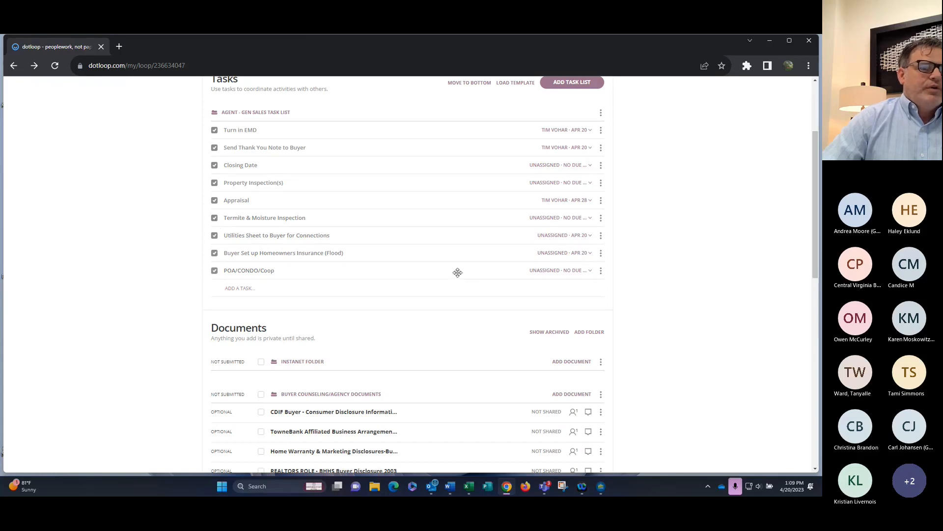
pyautogui.moveTo(458, 273)
pyautogui.mouseDown()
pyautogui.moveTo(459, 237)
pyautogui.moveTo(457, 271)
pyautogui.mouseUp()
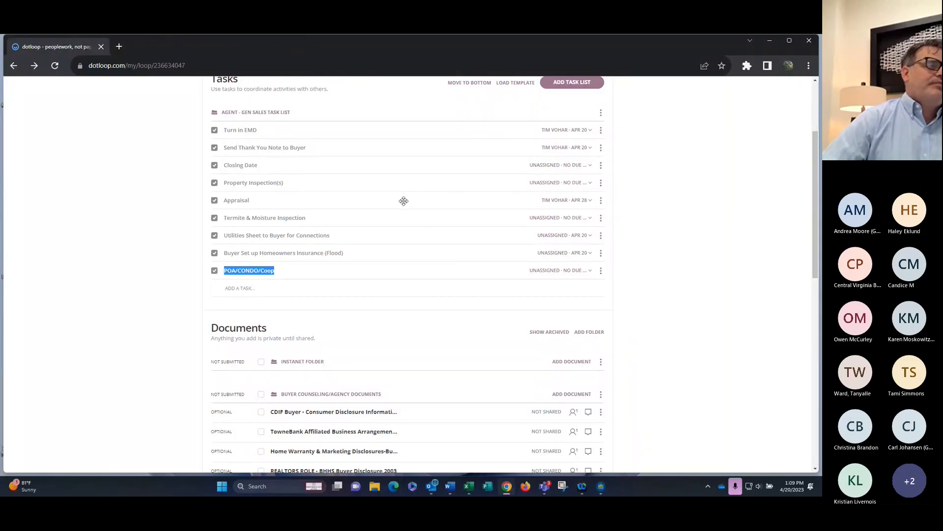
pyautogui.scroll(1, 404, 201)
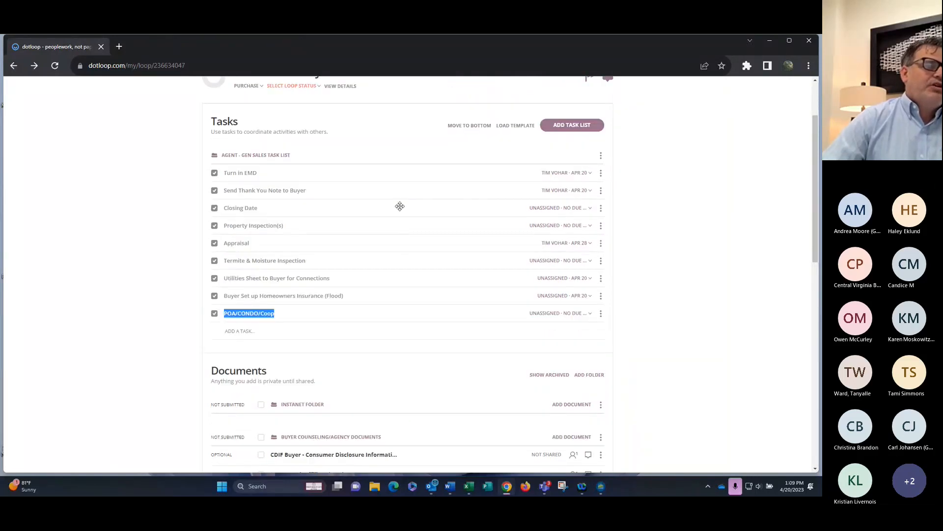
# Add a new task named 'Add a task as a test' to the task list
pyautogui.click(243, 332)
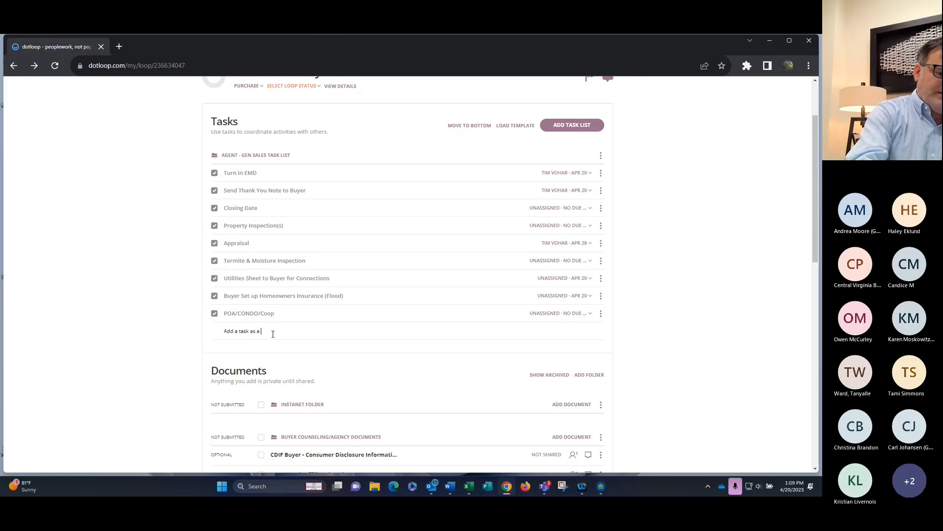
pyautogui.press('Return')
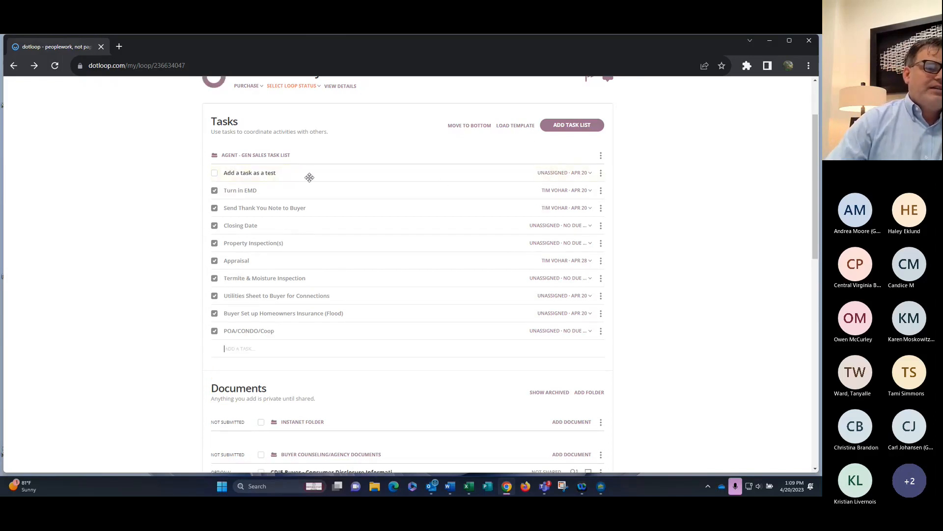
pyautogui.click(565, 172)
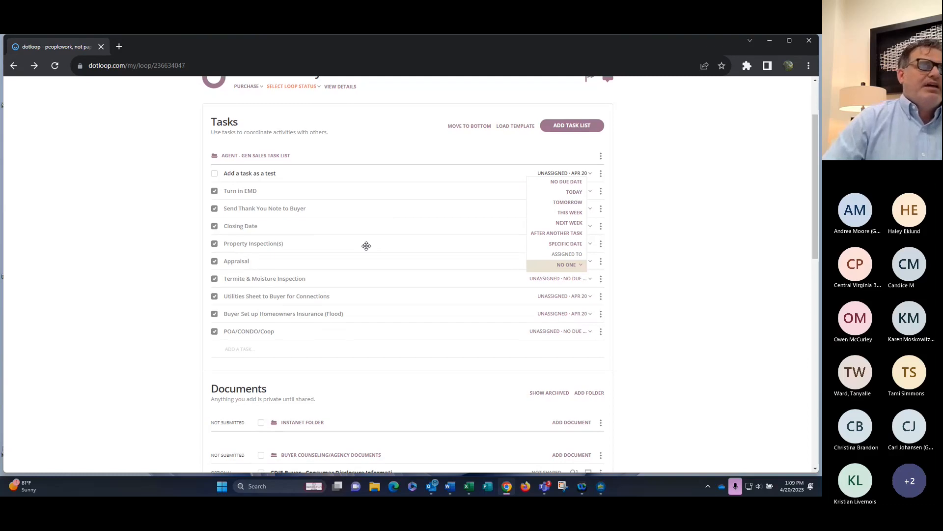
pyautogui.scroll(2, 270, 257)
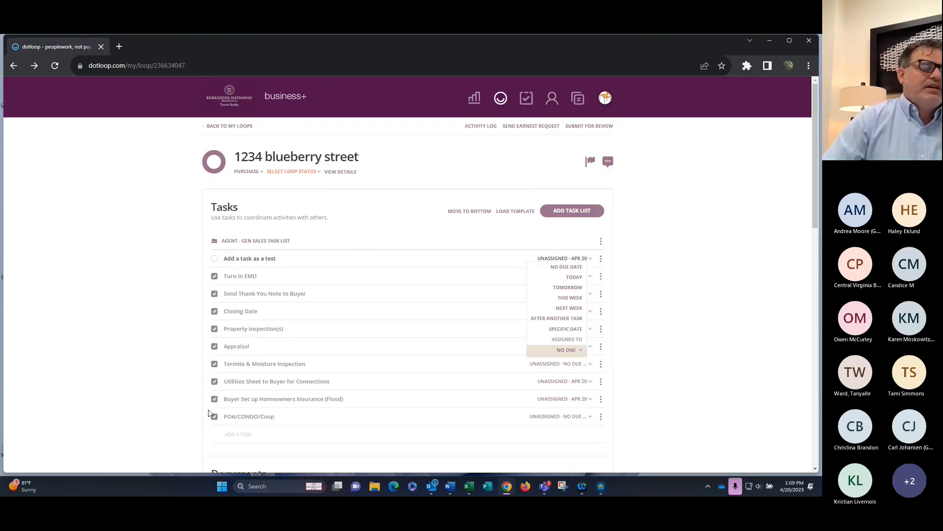
# Move the Tasks section to the bottom, below Documents
pyautogui.click(479, 213)
pyautogui.middleClick(414, 222)
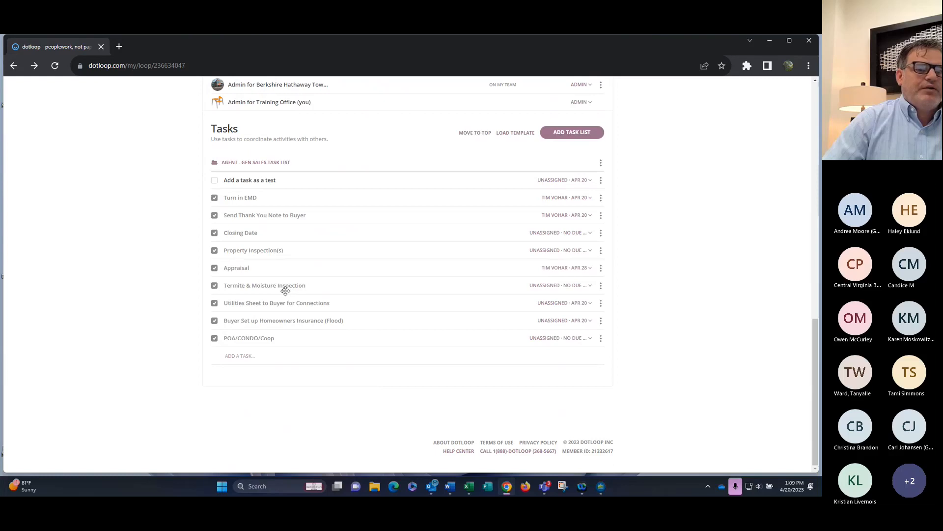
pyautogui.scroll(7, 285, 291)
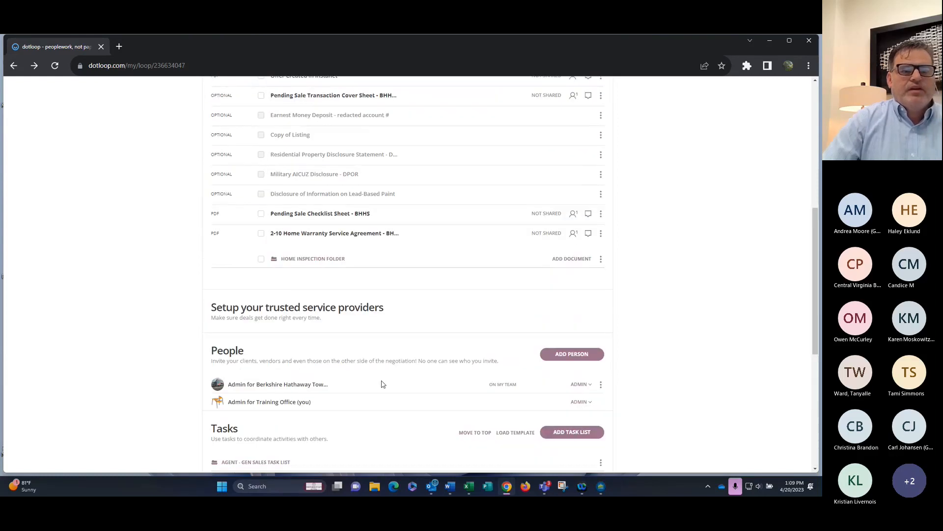
# Load the training task list template as a second list under Tasks
pyautogui.middleClick(481, 396)
pyautogui.click(514, 348)
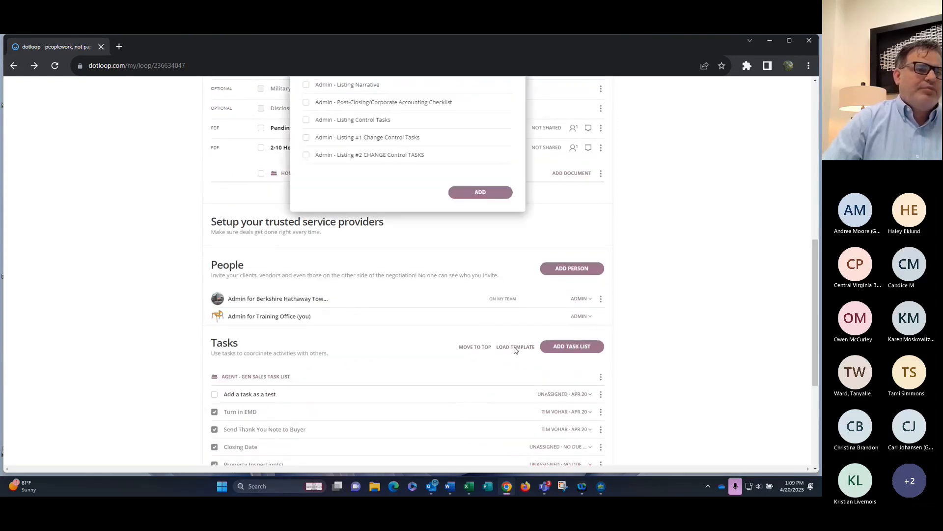
pyautogui.moveTo(508, 266); pyautogui.dragTo(508, 323)
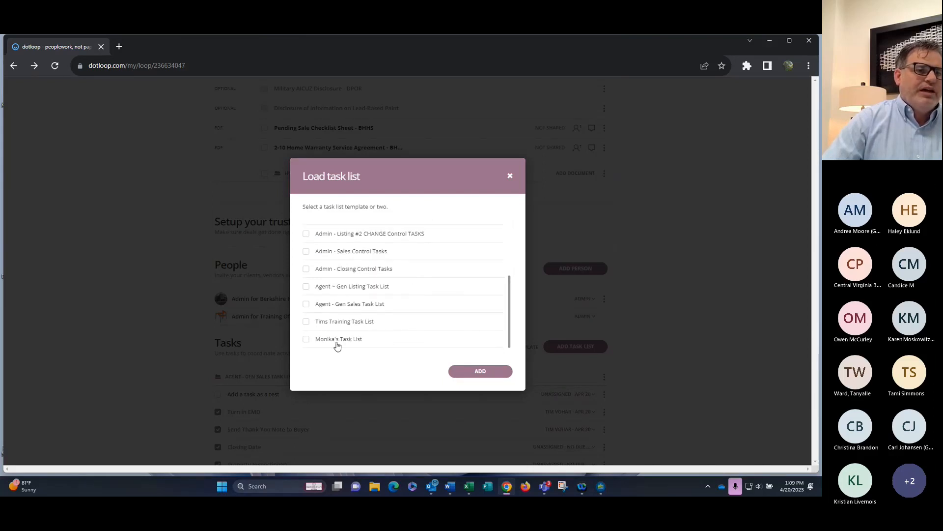
pyautogui.click(305, 323)
pyautogui.click(482, 372)
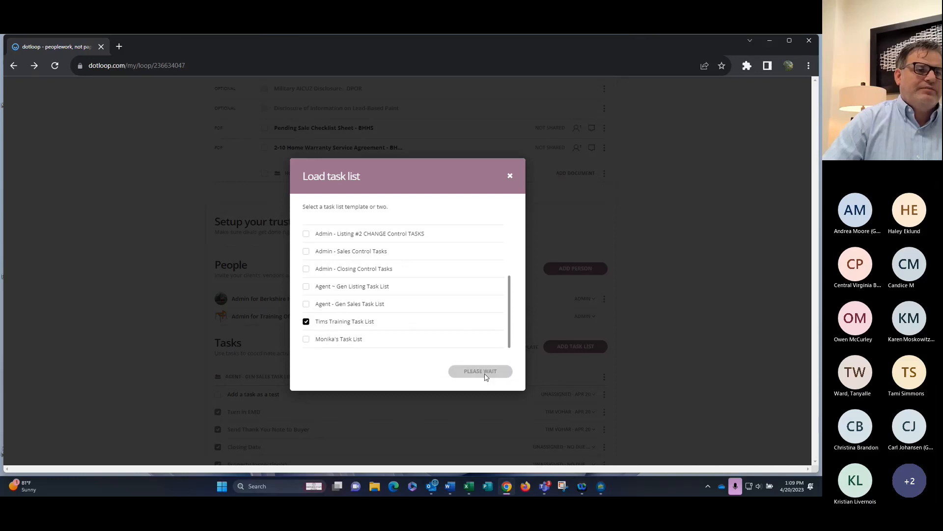
pyautogui.scroll(-6, 444, 322)
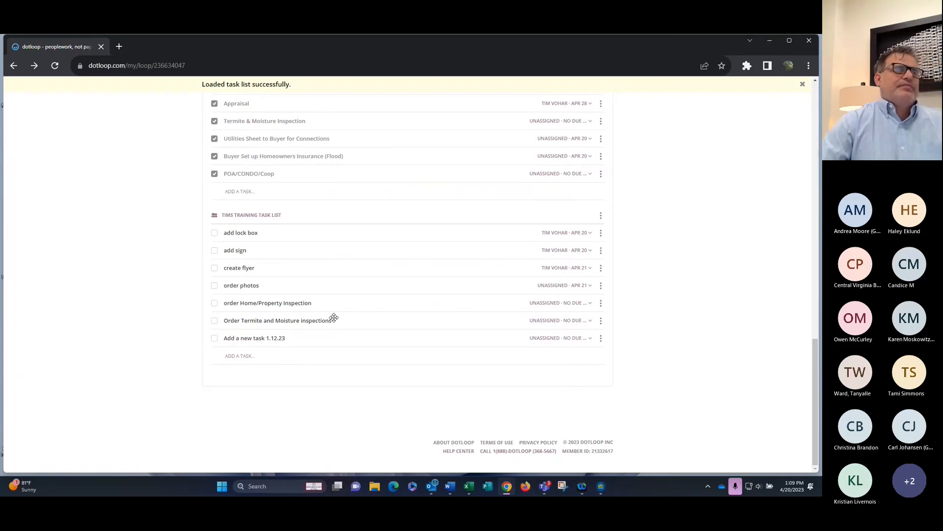
pyautogui.scroll(6, 338, 317)
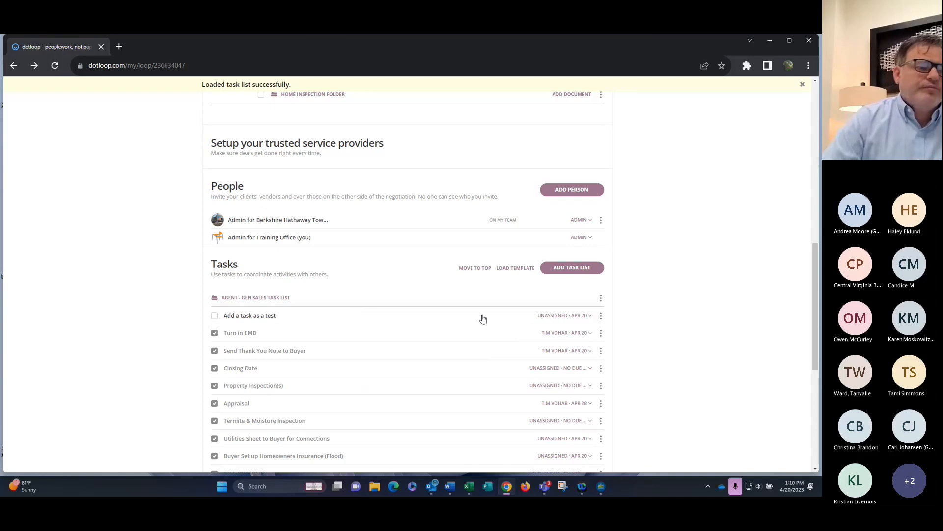
pyautogui.scroll(1, 451, 345)
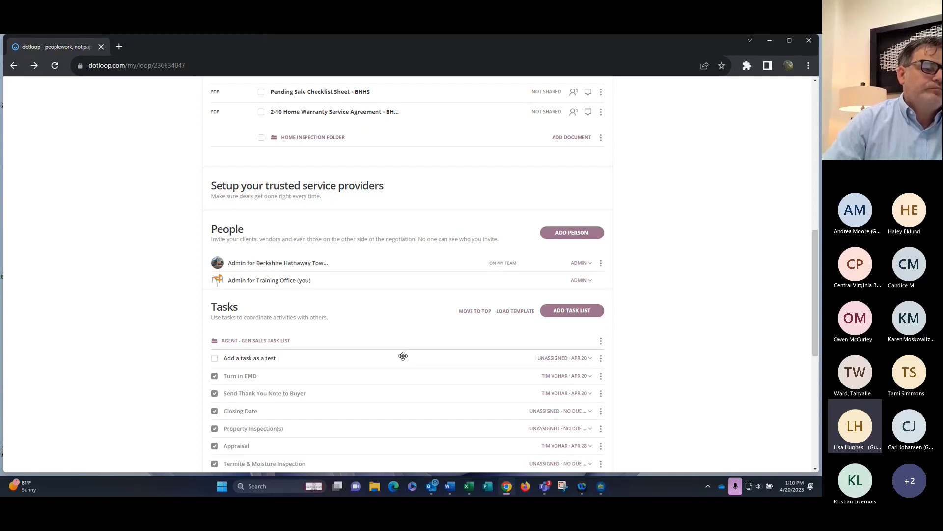
pyautogui.scroll(5, 405, 353)
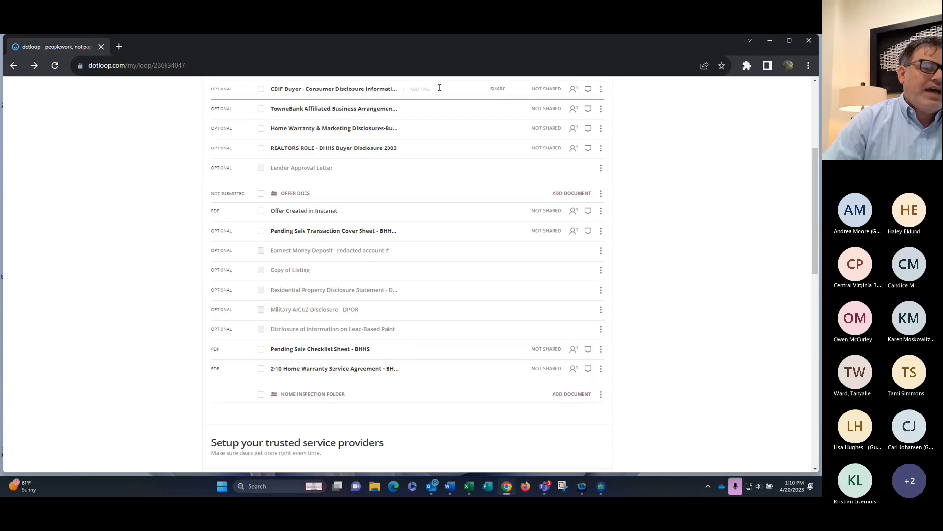
pyautogui.scroll(4, 507, 258)
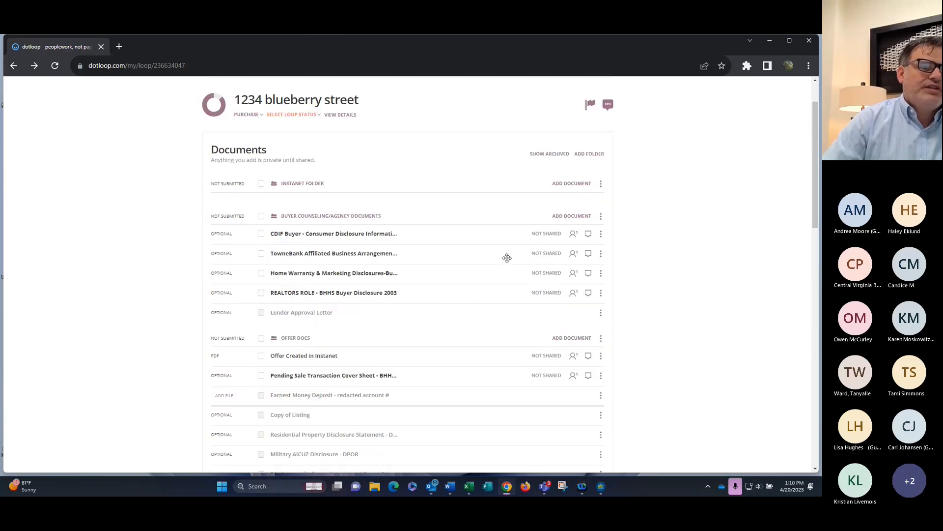
pyautogui.scroll(-4, 506, 262)
pyautogui.scroll(-5, 506, 263)
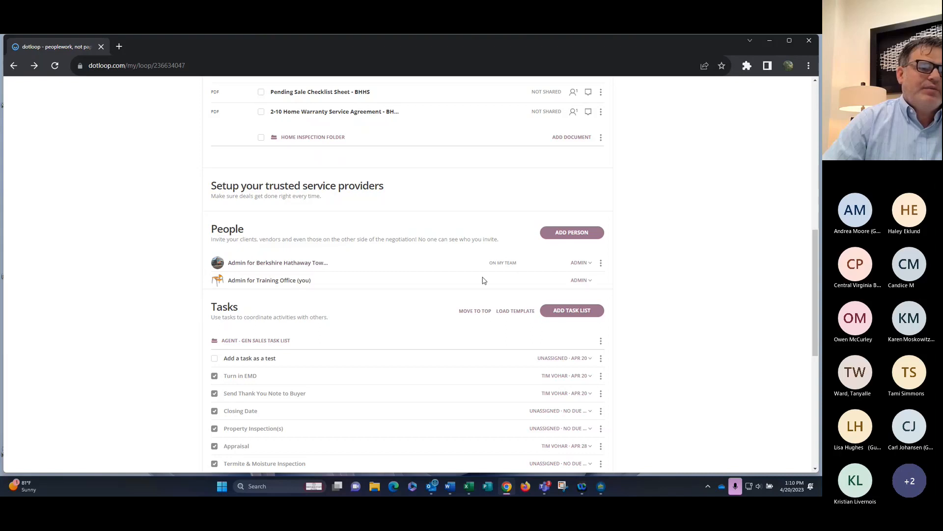
# Add the buyer contact, autofilled from suggestions, to People with the Buyer role
pyautogui.click(583, 236)
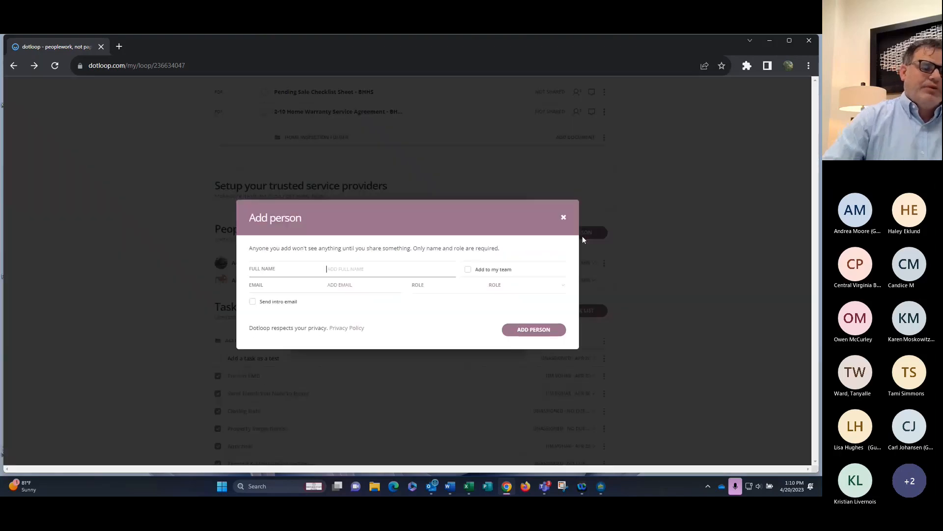
pyautogui.write('giraff')
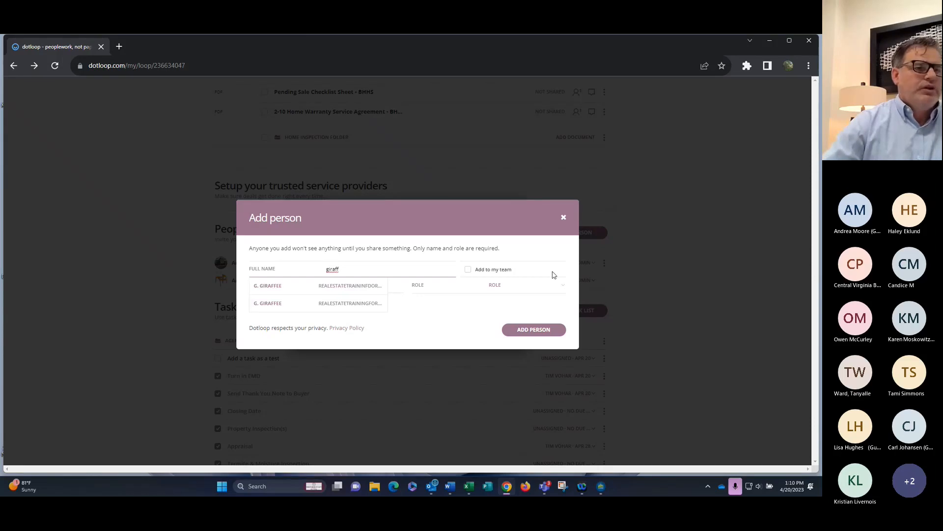
pyautogui.click(340, 285)
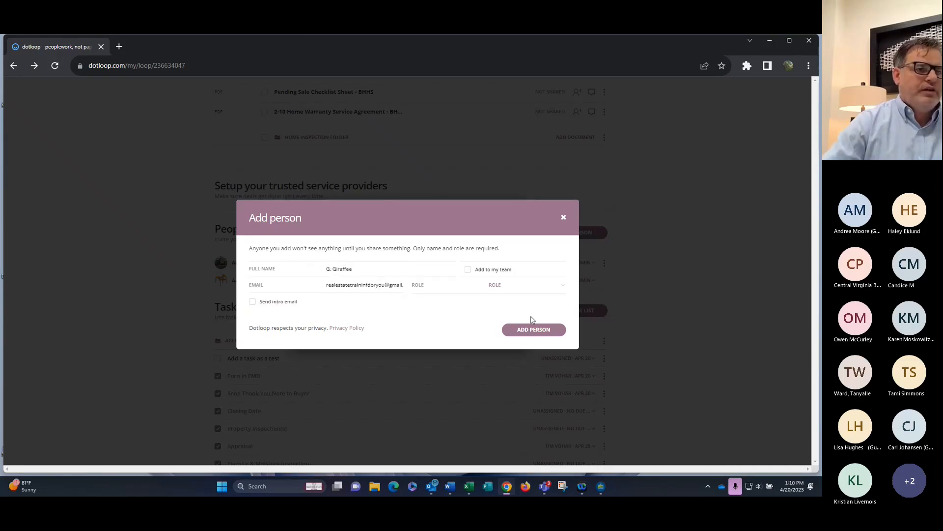
pyautogui.click(505, 287)
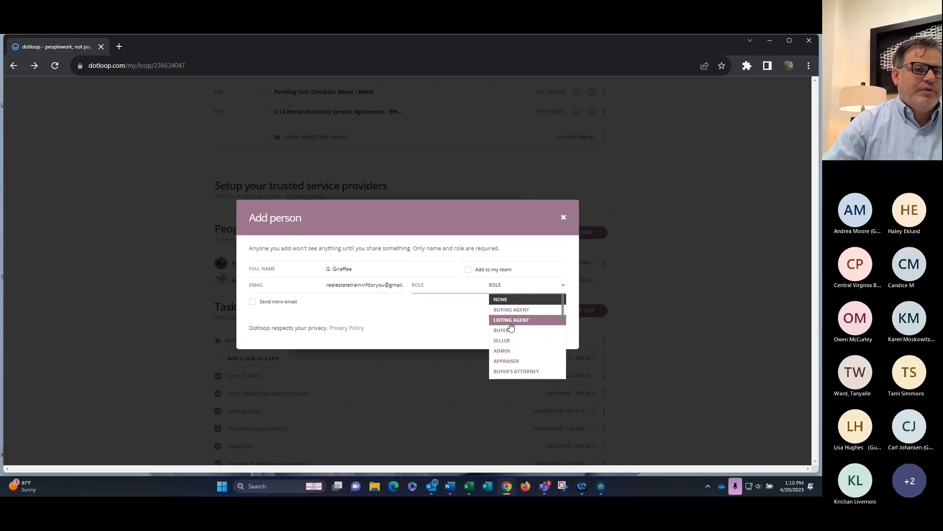
pyautogui.click(507, 321)
pyautogui.click(534, 378)
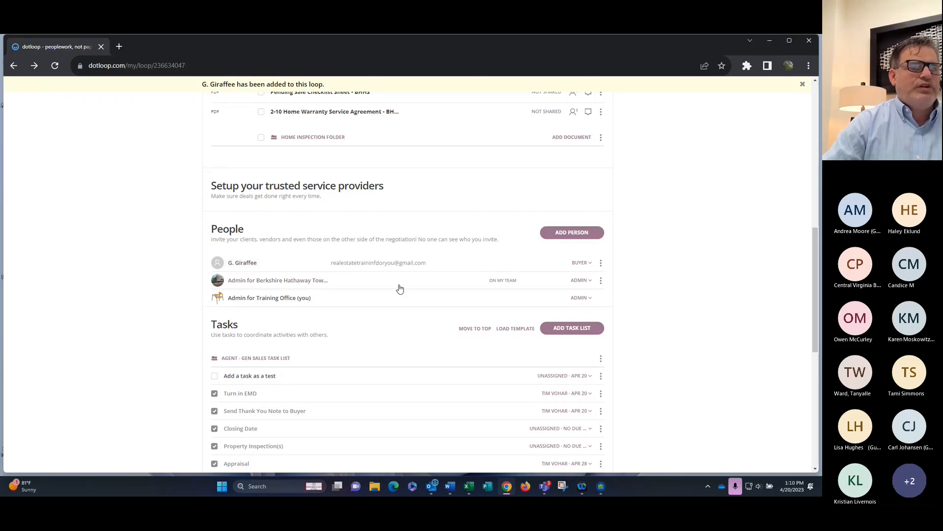
pyautogui.scroll(1, 399, 289)
pyautogui.scroll(5, 400, 288)
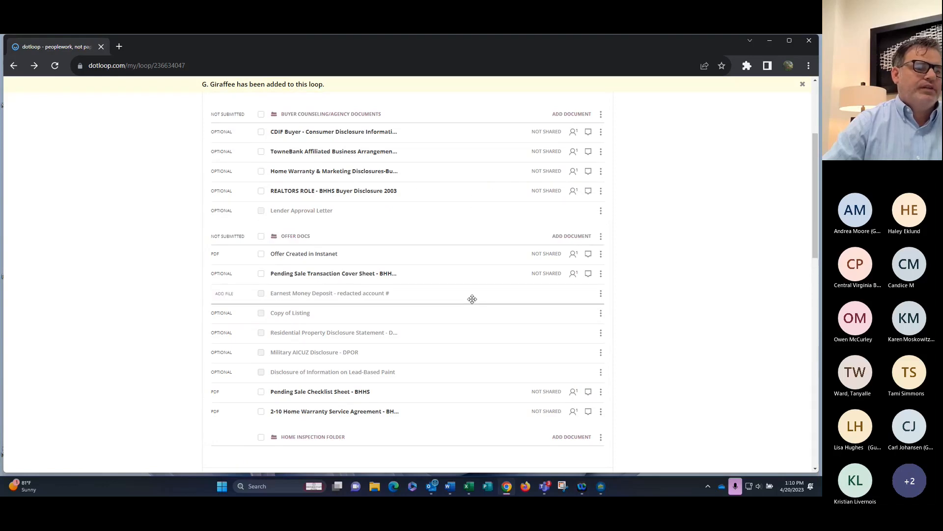
# Share the Offer Created in Instanet document with the buyer contact
pyautogui.click(261, 254)
pyautogui.scroll(3, 457, 273)
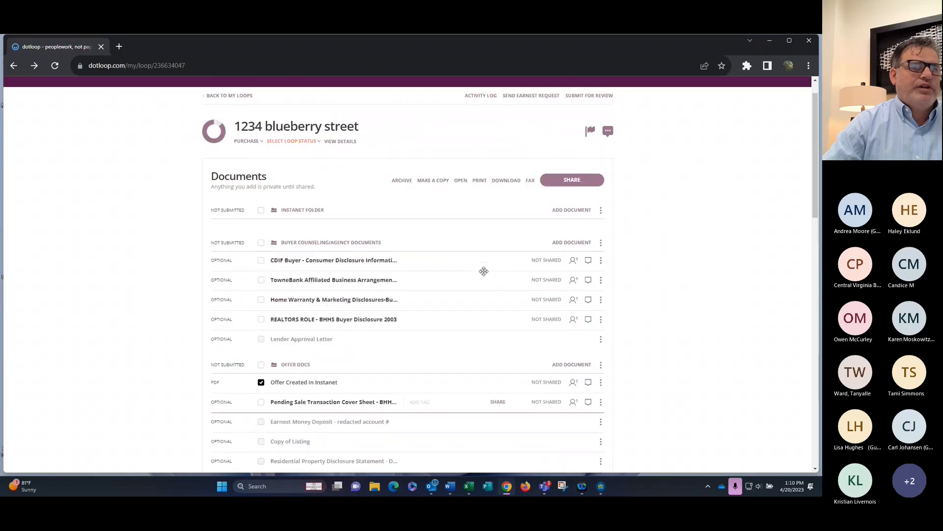
pyautogui.click(567, 183)
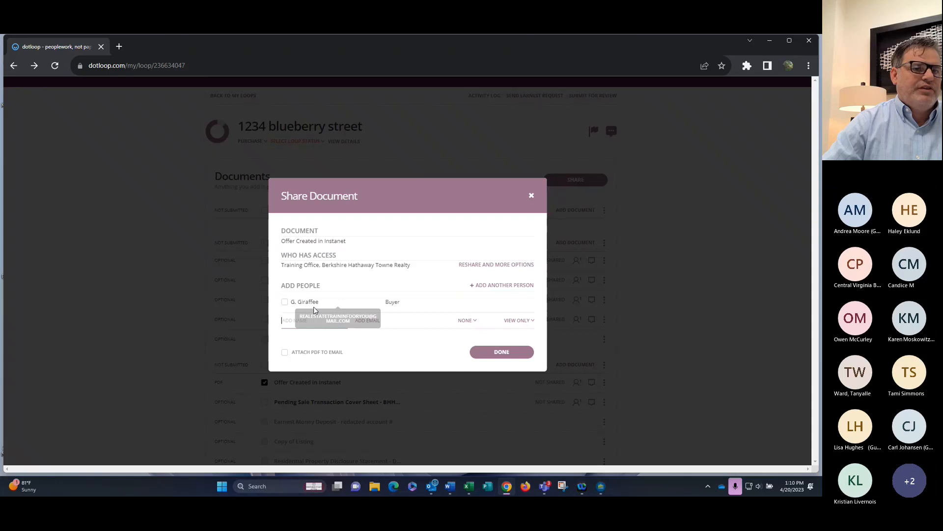
pyautogui.click(285, 301)
pyautogui.click(505, 370)
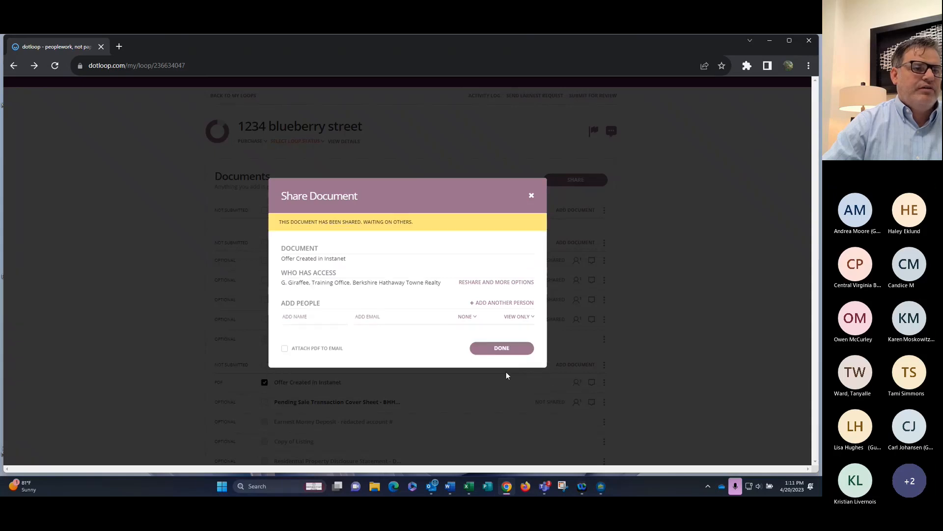
pyautogui.click(509, 347)
pyautogui.scroll(-2, 512, 332)
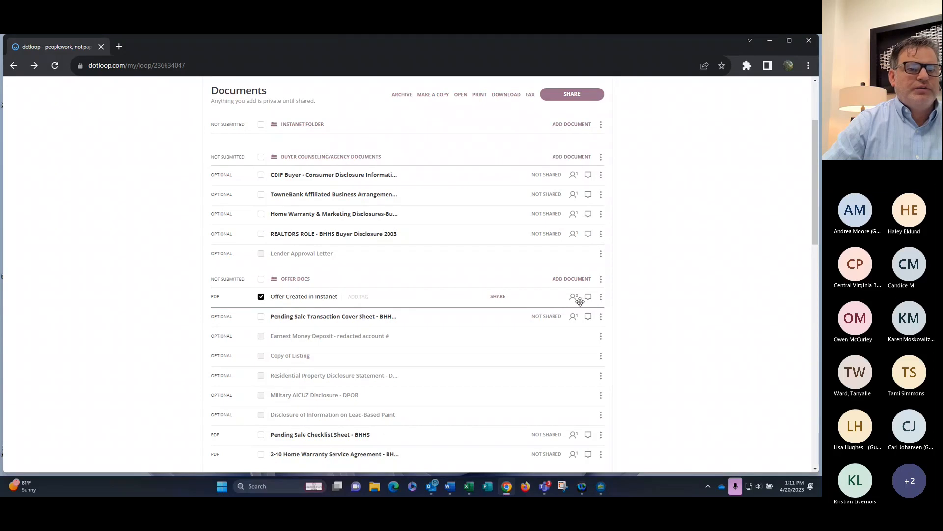
pyautogui.moveTo(573, 301)
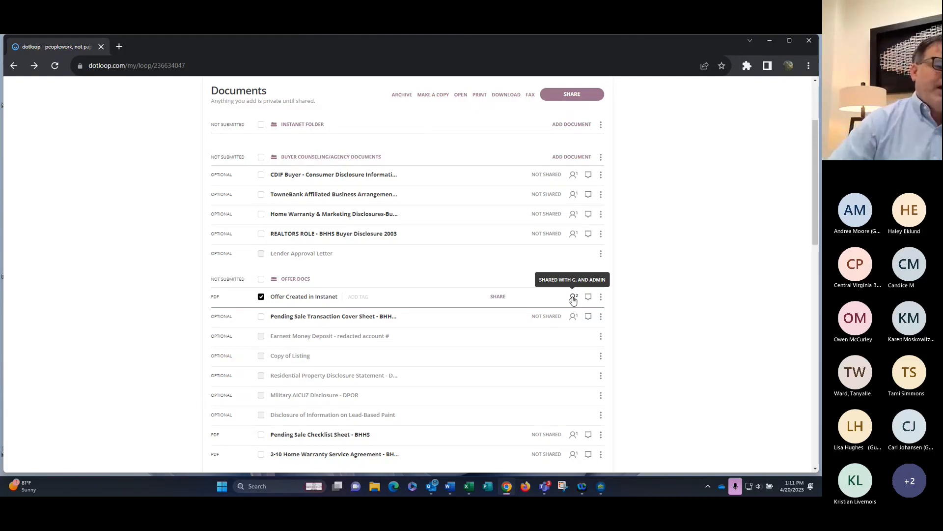
pyautogui.scroll(-5, 486, 334)
# Scroll down the loop page to the Tasks section
pyautogui.scroll(-2, 486, 328)
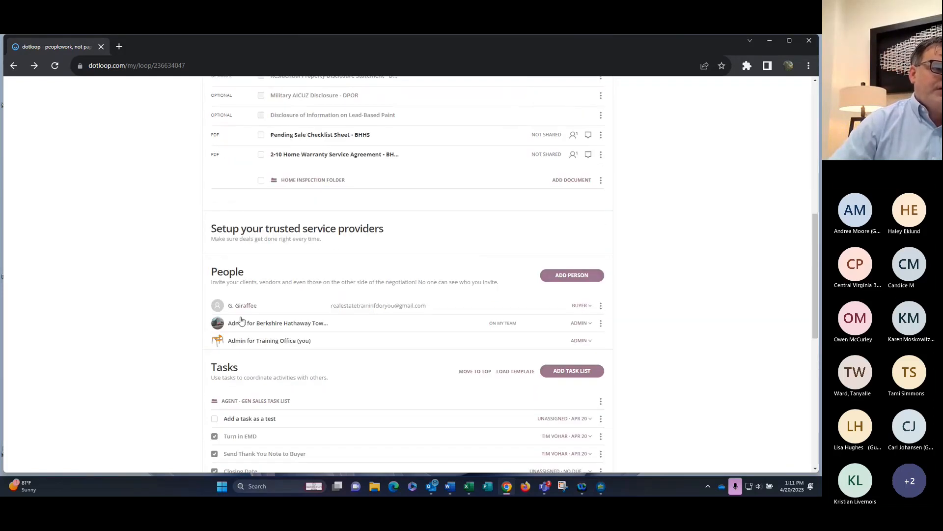
pyautogui.scroll(-1, 387, 401)
pyautogui.scroll(-1, 387, 397)
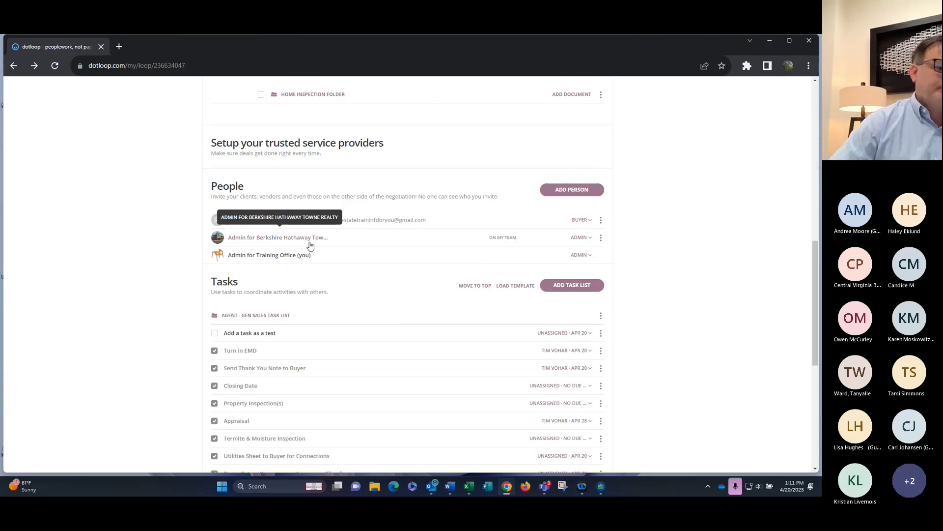
pyautogui.scroll(-3, 319, 239)
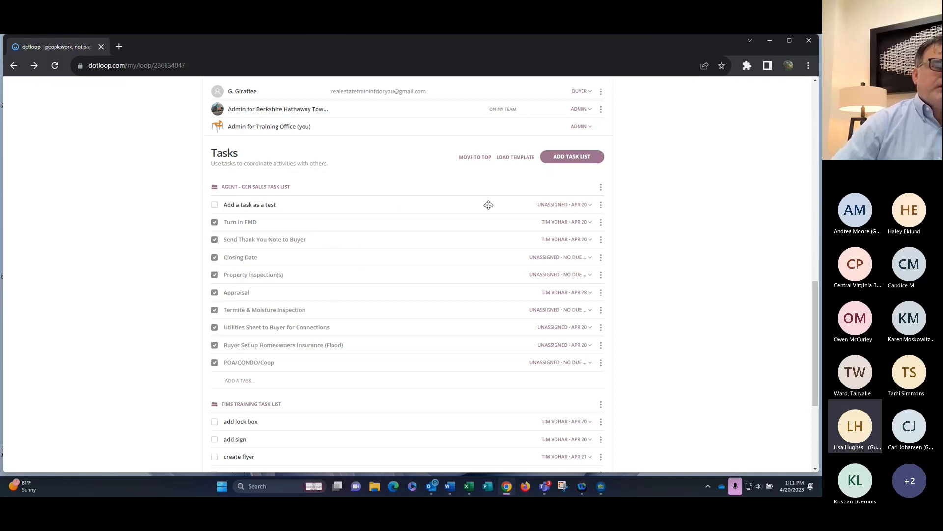
# Load Admin - Closing Control Tasks as a new task list, leaving Admin - Listing Control Tasks unselected
pyautogui.click(523, 158)
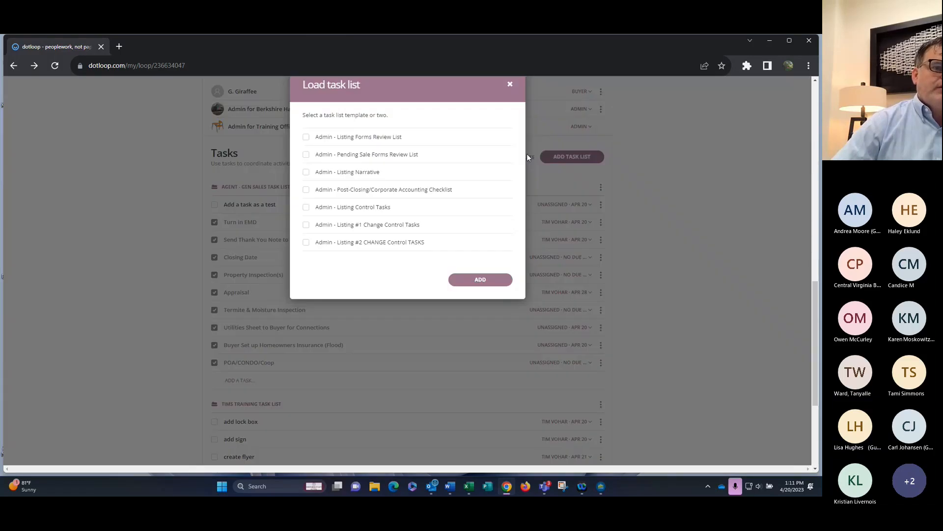
pyautogui.scroll(-1, 354, 233)
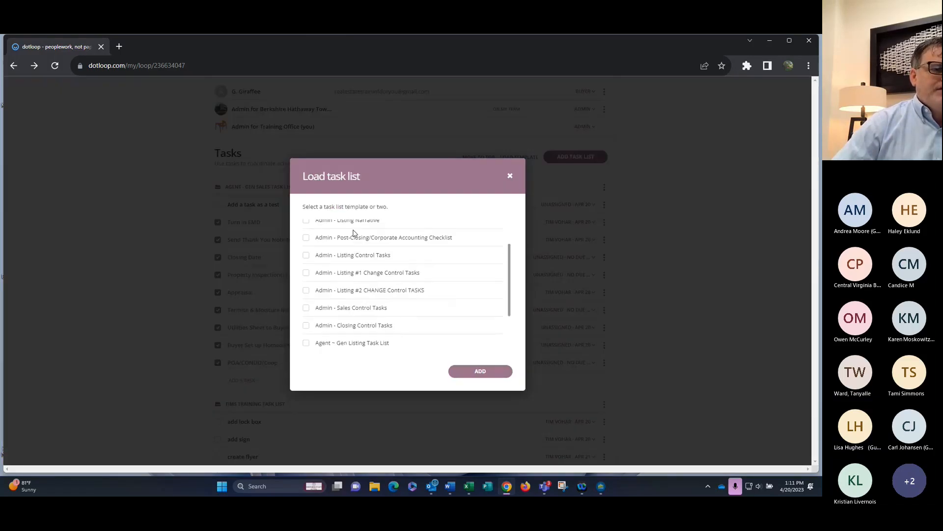
pyautogui.scroll(2, 350, 307)
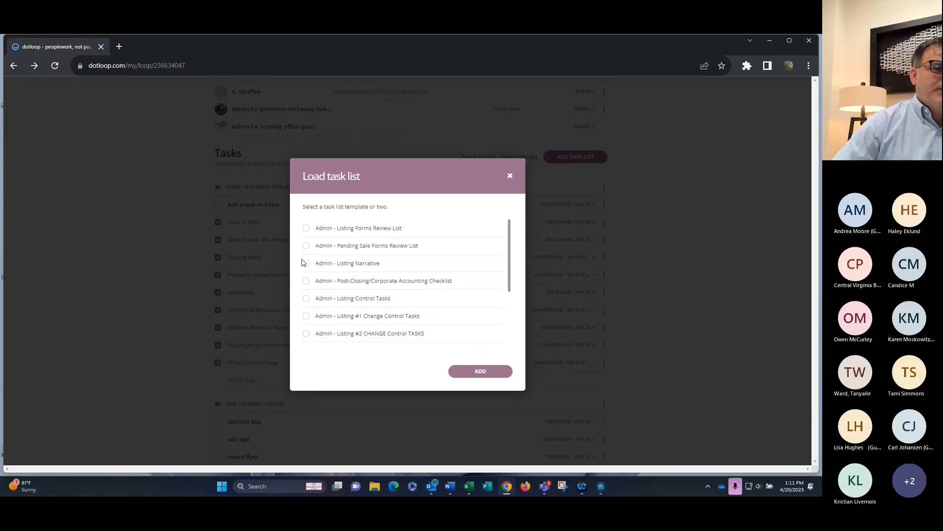
pyautogui.click(306, 299)
pyautogui.click(306, 298)
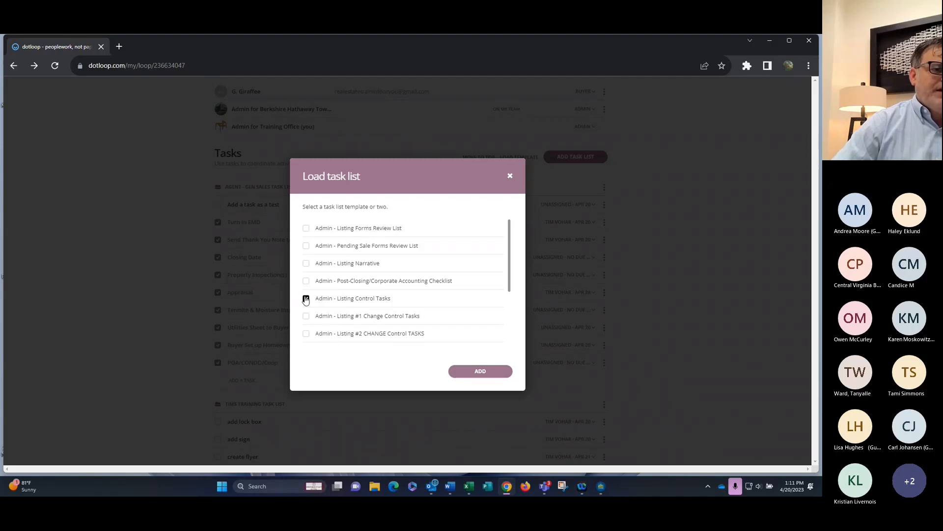
pyautogui.scroll(-1, 308, 318)
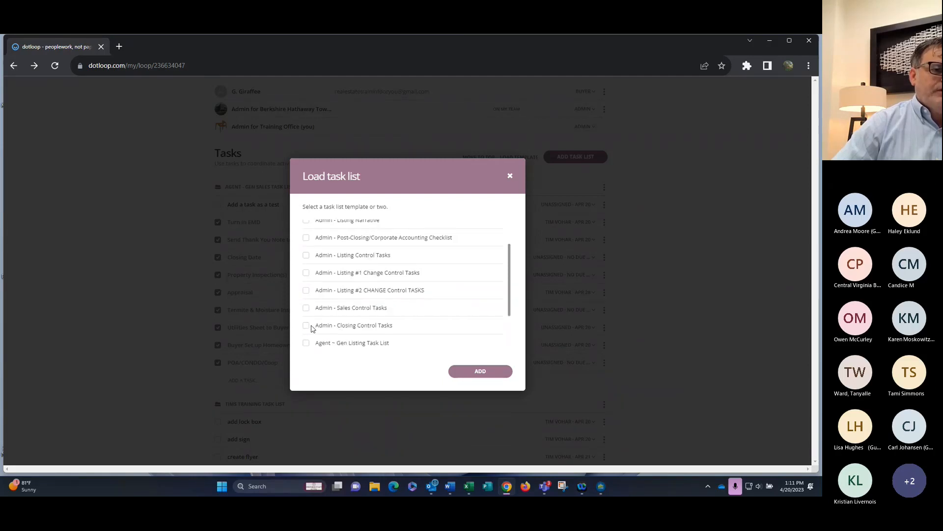
pyautogui.click(307, 325)
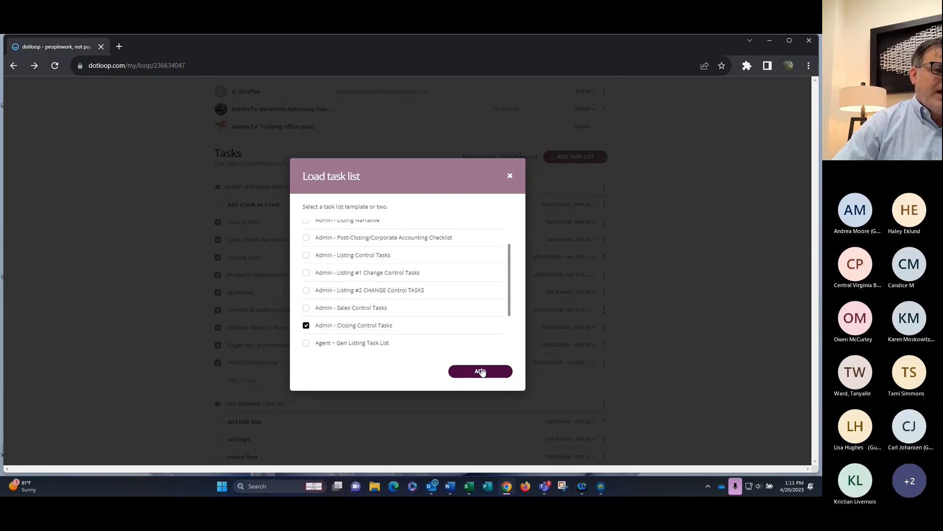
pyautogui.click(480, 371)
pyautogui.scroll(-6, 430, 280)
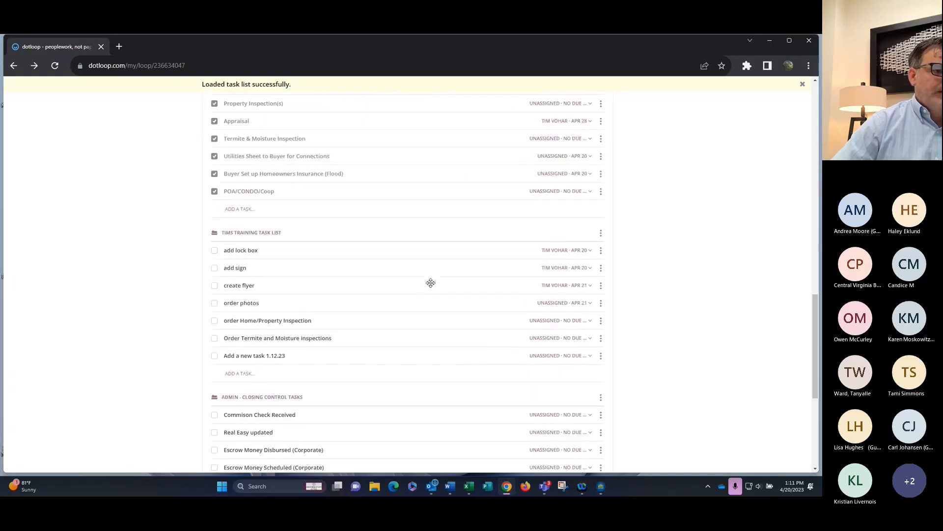
pyautogui.scroll(-3, 337, 264)
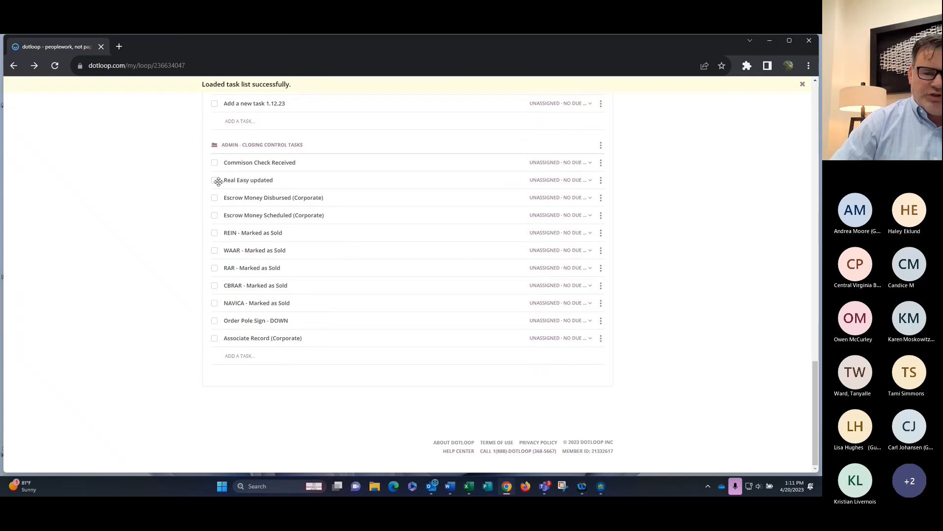
pyautogui.scroll(1, 299, 263)
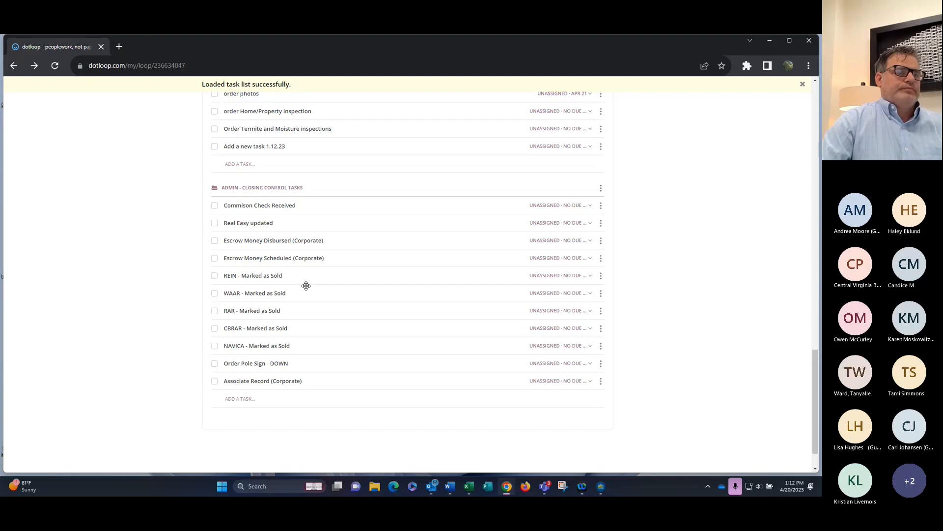
pyautogui.scroll(1, 306, 285)
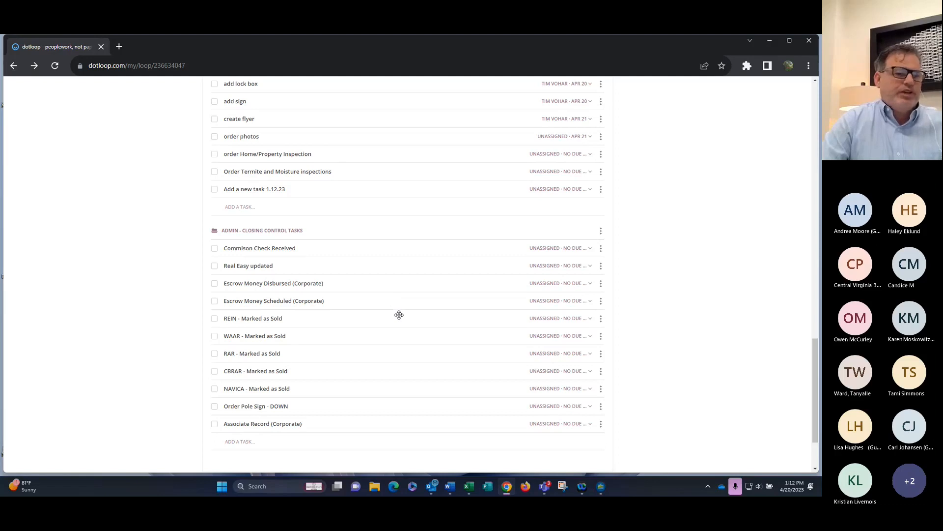
pyautogui.scroll(8, 399, 315)
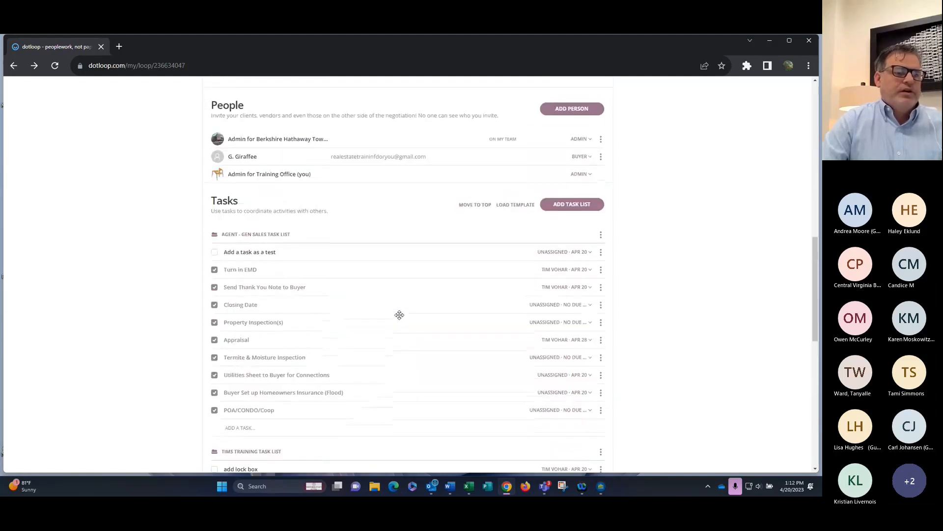
# Check off add lock box, add sign, create flyer and order photos in Tims Training Task List
pyautogui.scroll(-6, 399, 315)
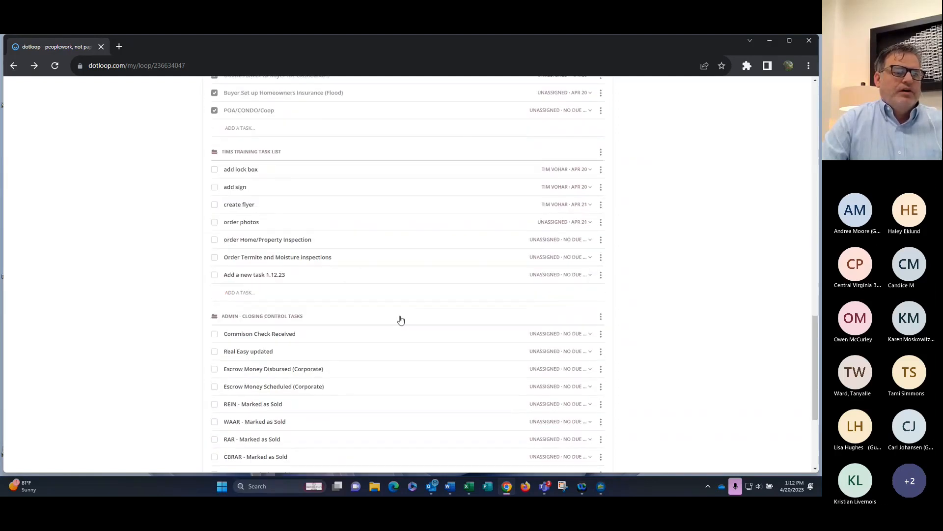
pyautogui.click(214, 169)
pyautogui.click(214, 187)
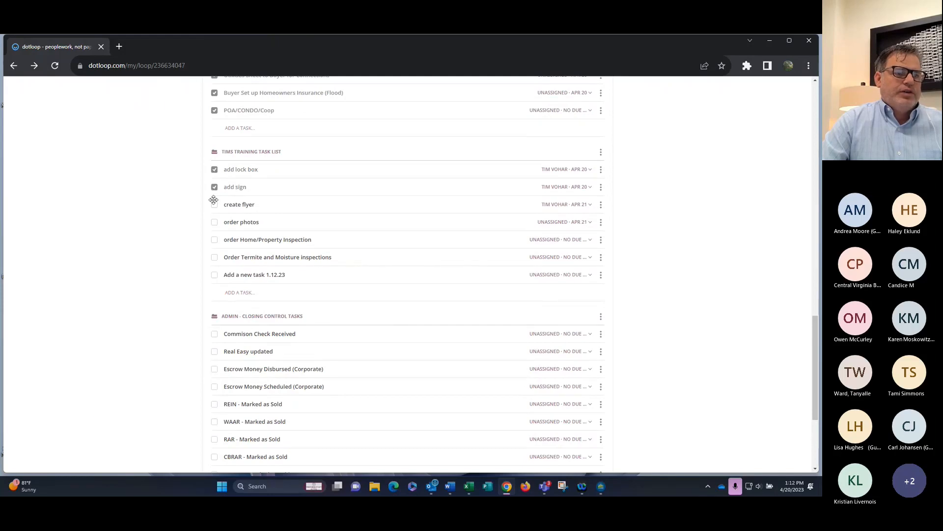
pyautogui.click(215, 205)
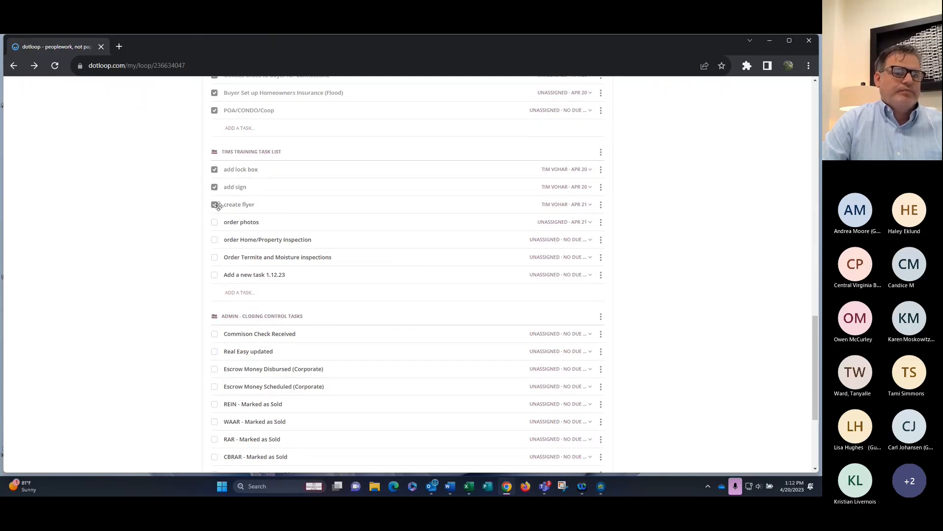
pyautogui.click(214, 222)
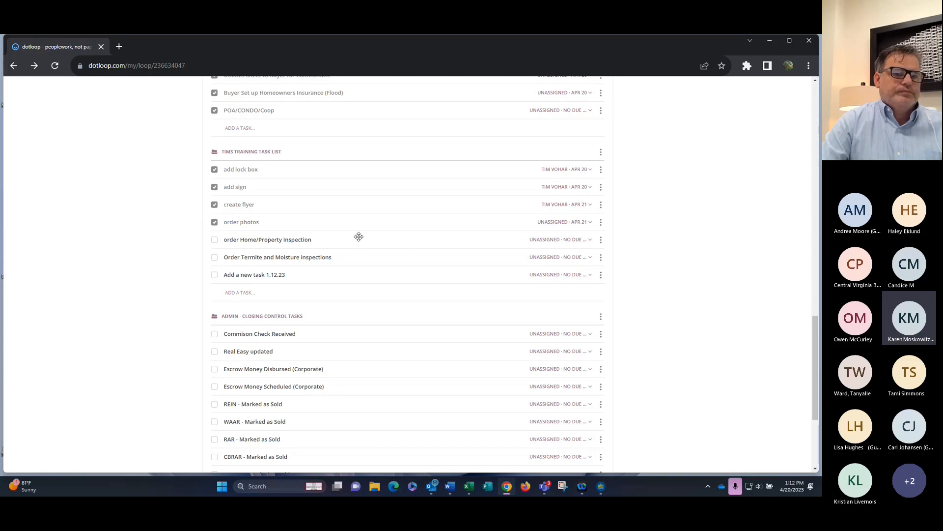
pyautogui.scroll(-3, 359, 237)
pyautogui.scroll(3, 356, 245)
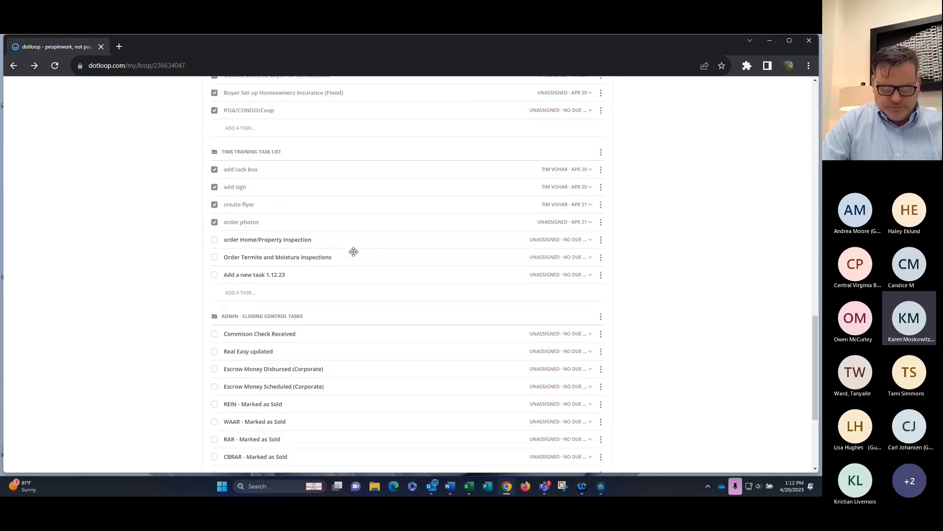
pyautogui.scroll(15, 354, 252)
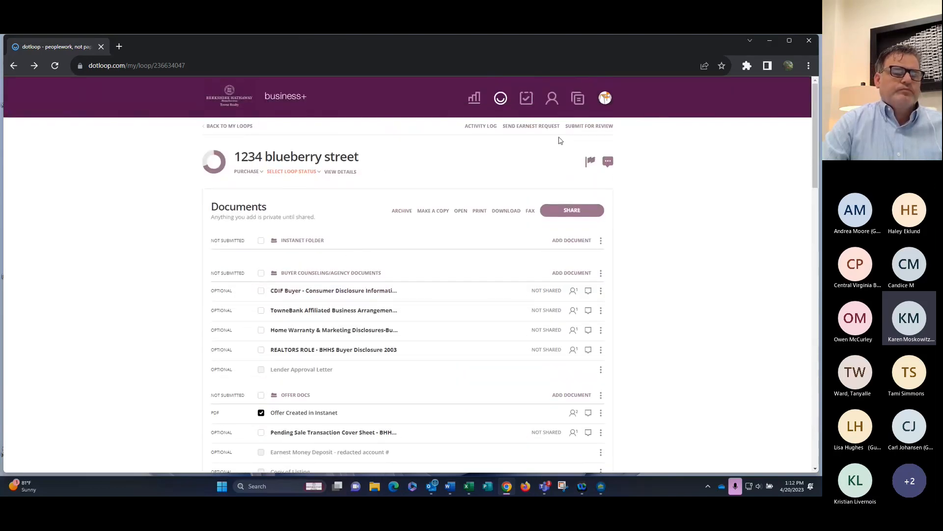
pyautogui.click(605, 99)
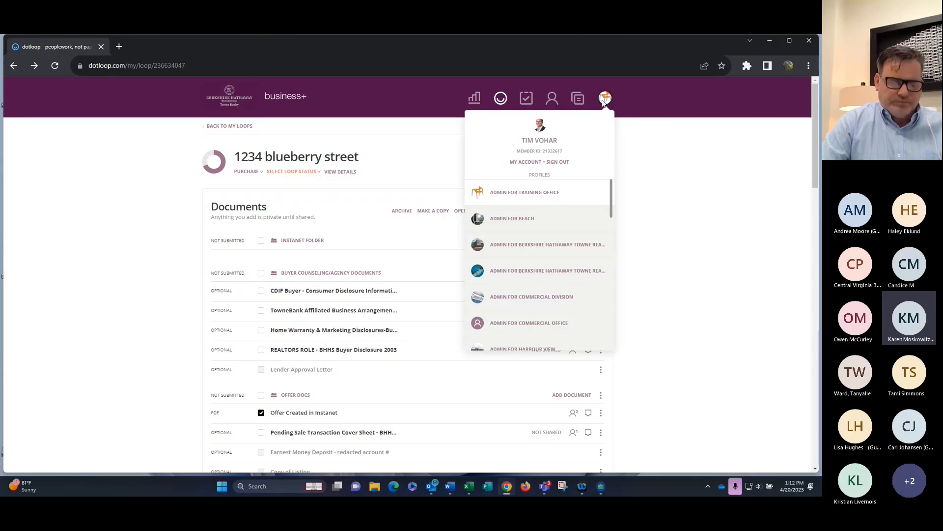
pyautogui.click(603, 101)
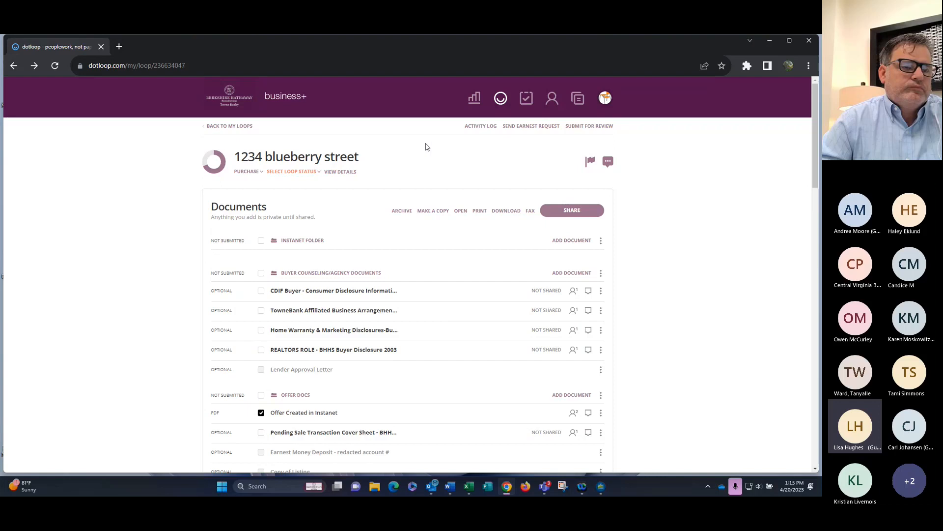
# Create a 'John and Jane Doe' loop from the Sales Contract Residential Loop template, without a photo
pyautogui.click(246, 127)
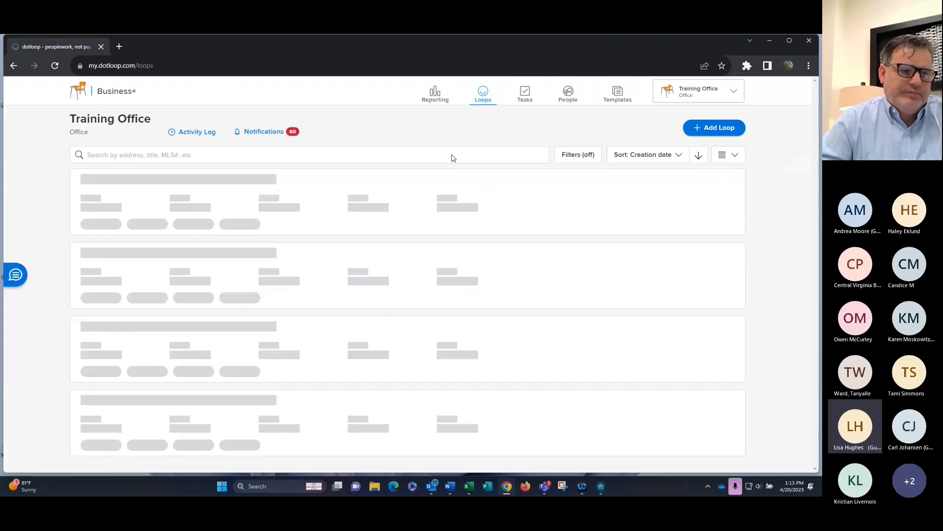
pyautogui.click(720, 128)
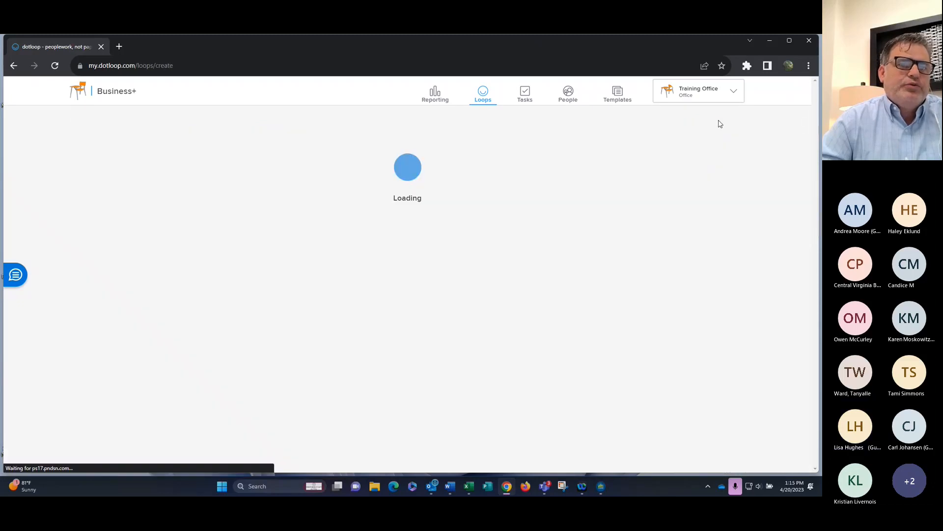
pyautogui.write('Joh')
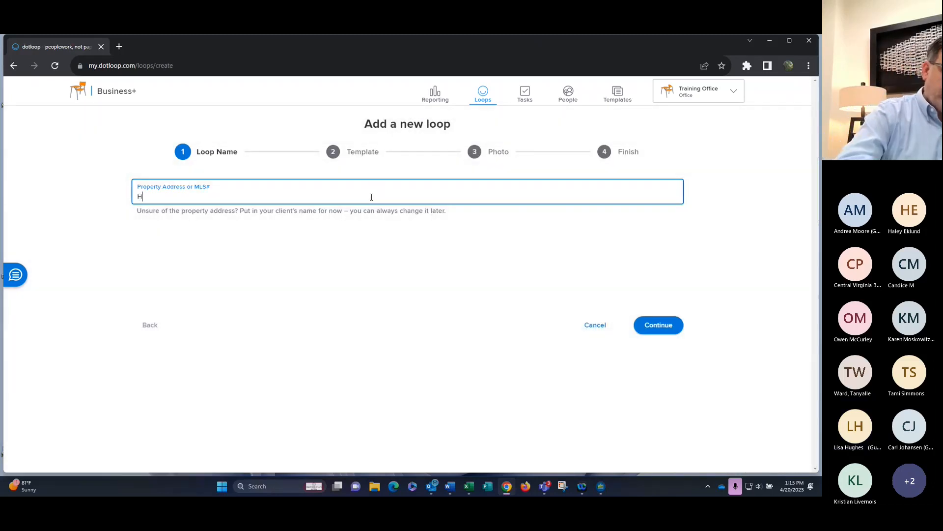
pyautogui.write('n an')
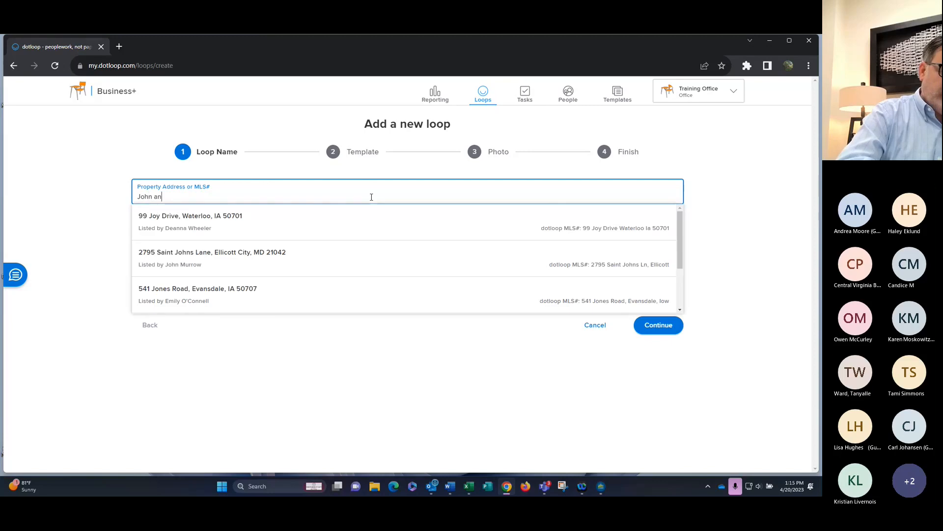
pyautogui.write('d Jane Doe')
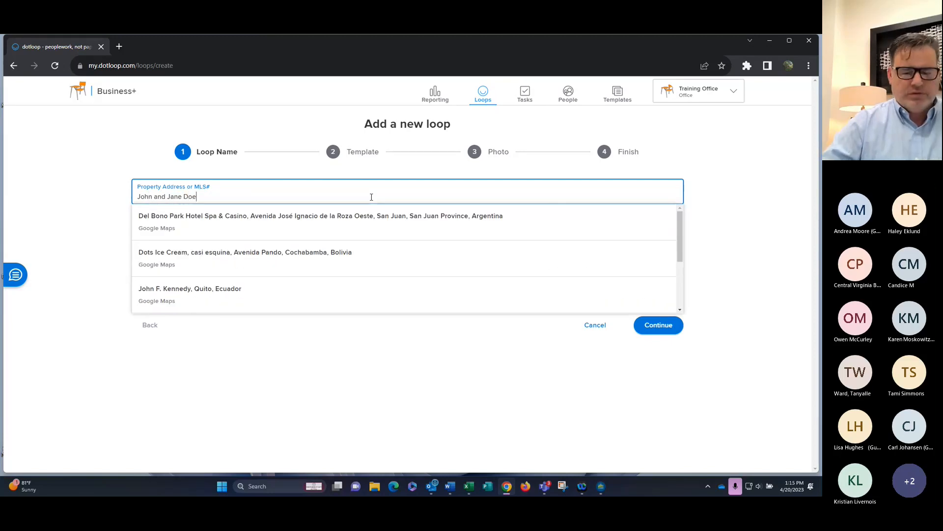
pyautogui.press('Return')
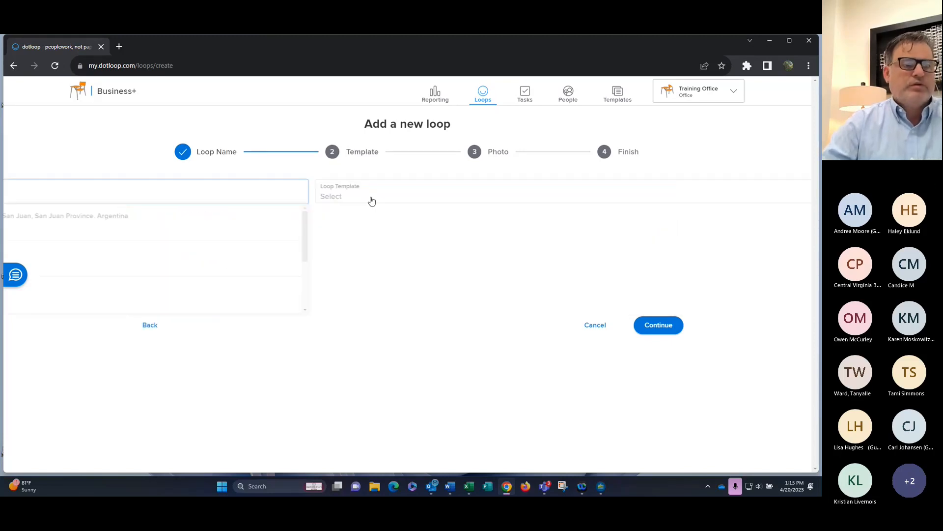
pyautogui.click(648, 193)
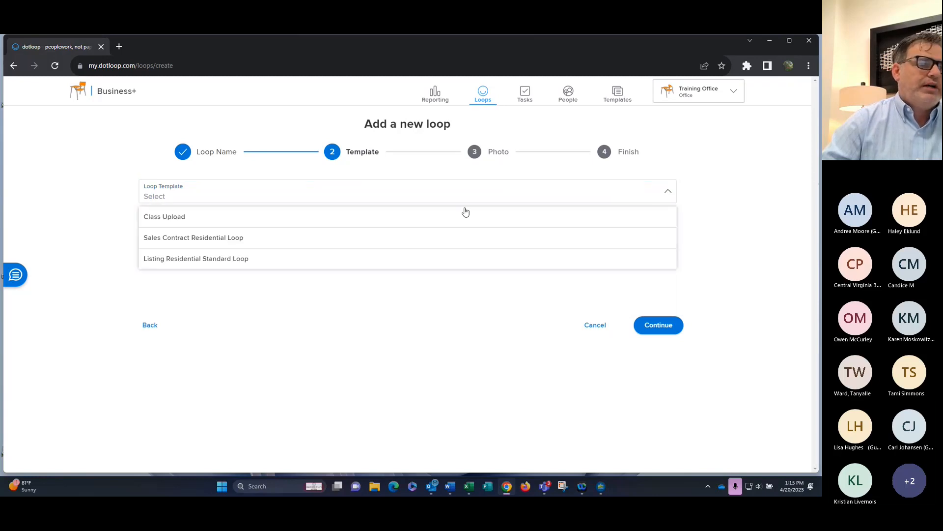
pyautogui.click(321, 238)
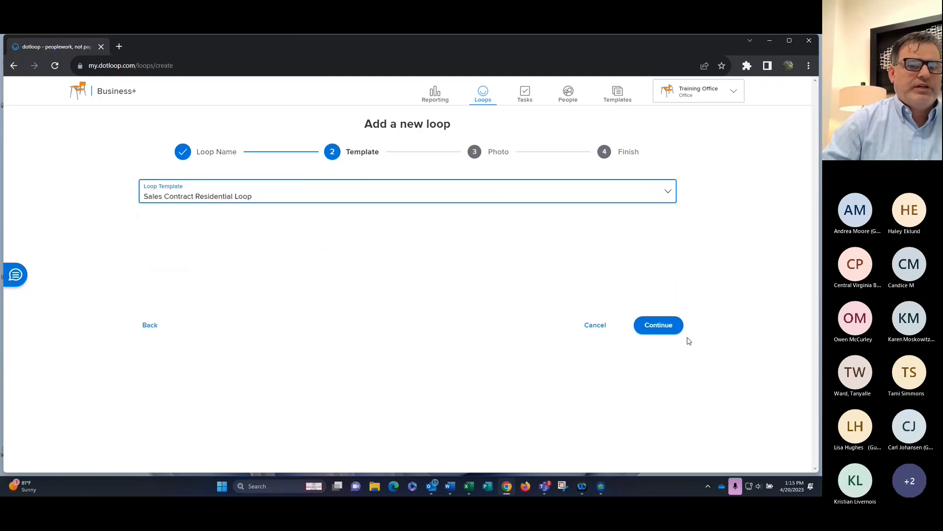
pyautogui.click(672, 330)
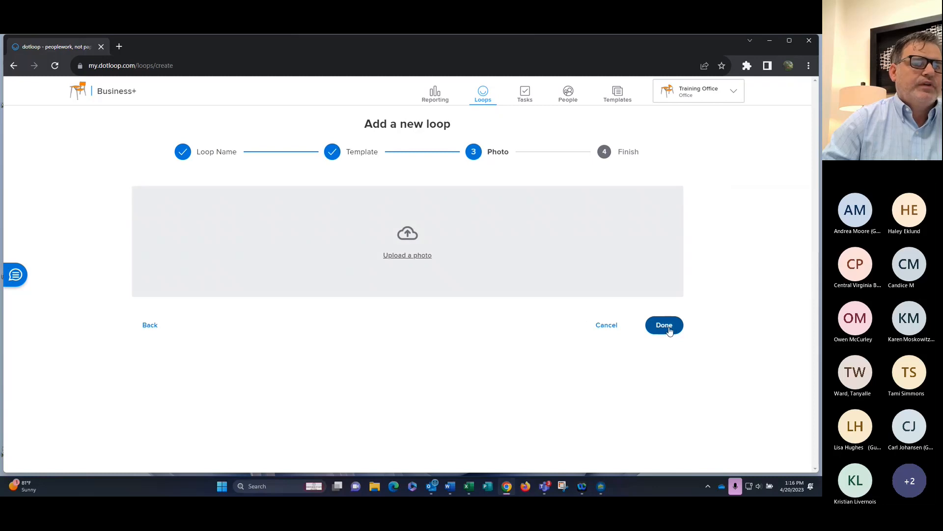
pyautogui.click(669, 331)
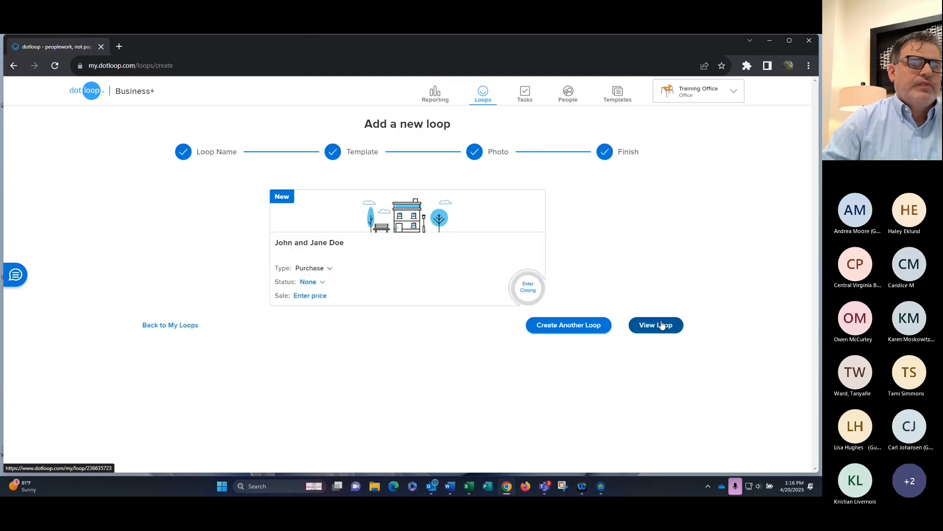
# Reopen the 1234 blueberry street loop from the loop list
pyautogui.click(180, 326)
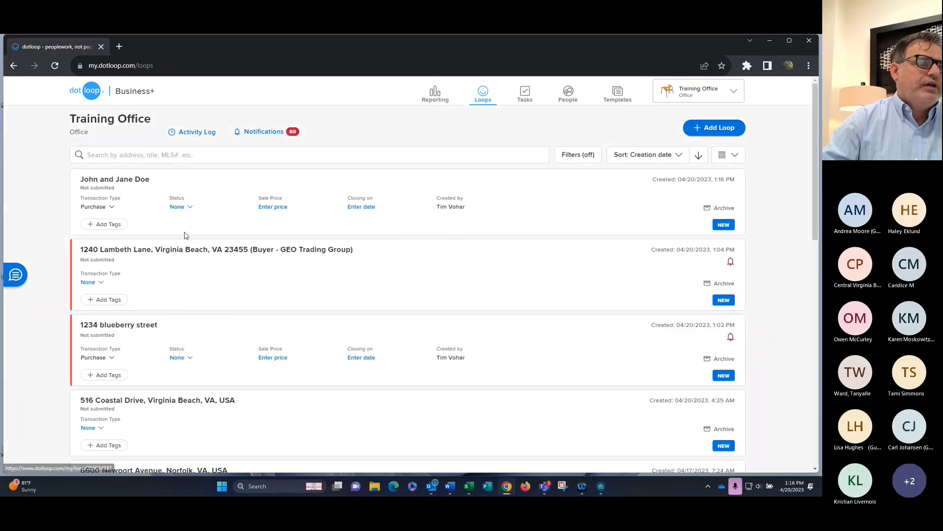
pyautogui.click(202, 155)
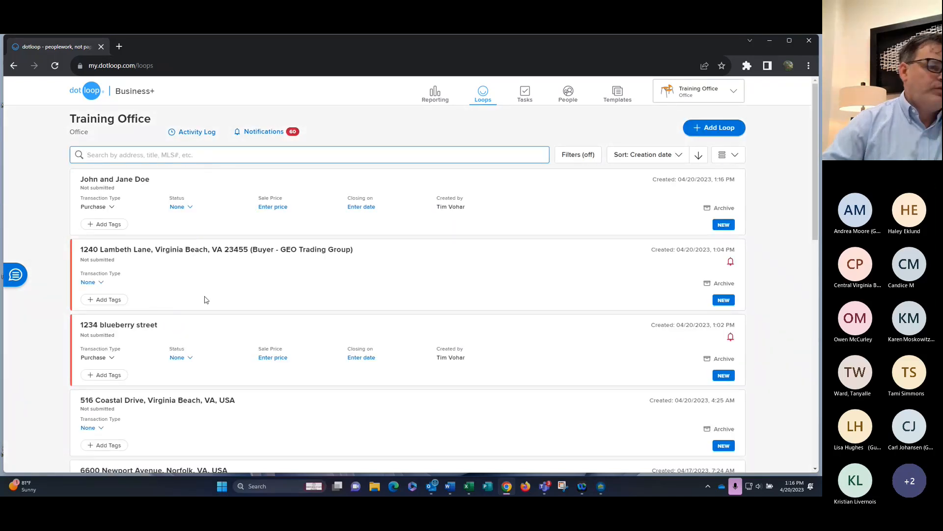
pyautogui.click(162, 331)
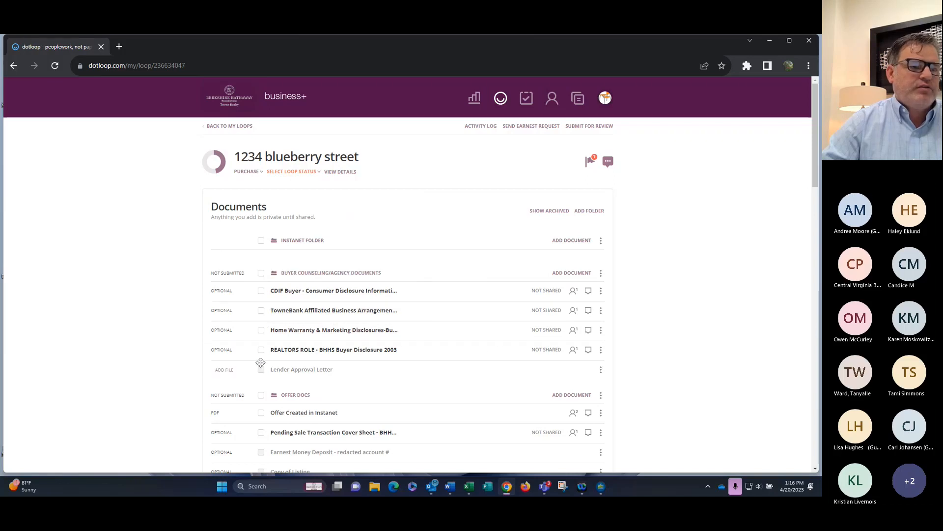
# Copy the four Buyer Counseling documents to the John and Jane Doe loop's Buyer Counseling/Agency Documents folder
pyautogui.click(261, 273)
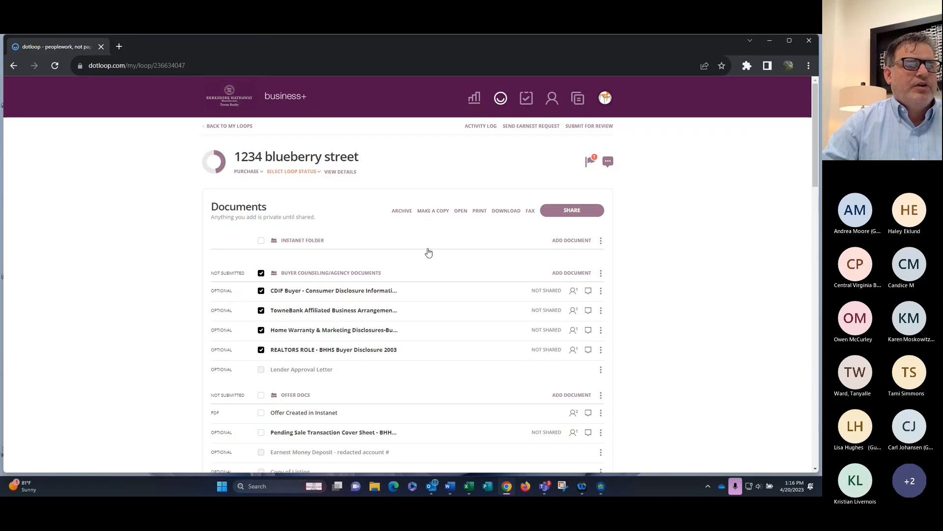
pyautogui.click(433, 211)
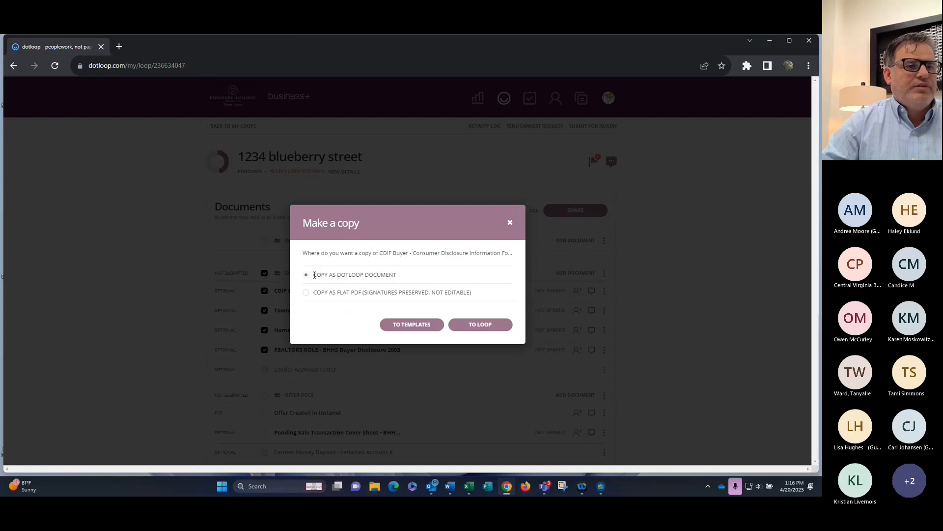
pyautogui.click(472, 325)
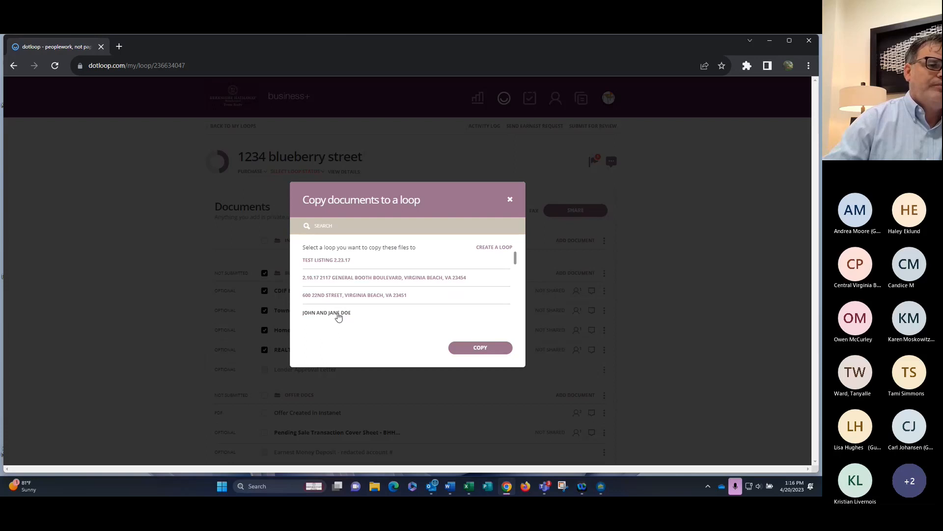
pyautogui.click(463, 312)
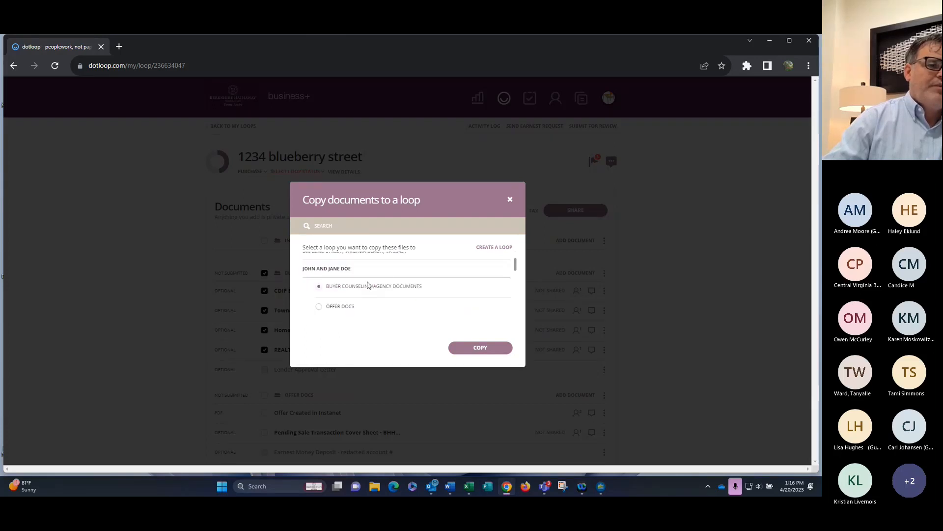
pyautogui.scroll(1, 380, 294)
pyautogui.scroll(-1, 379, 294)
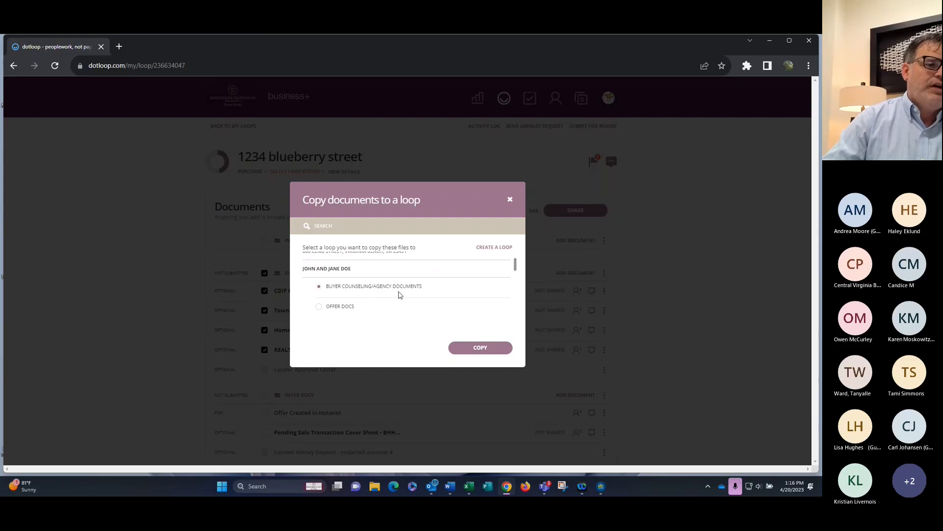
pyautogui.click(482, 349)
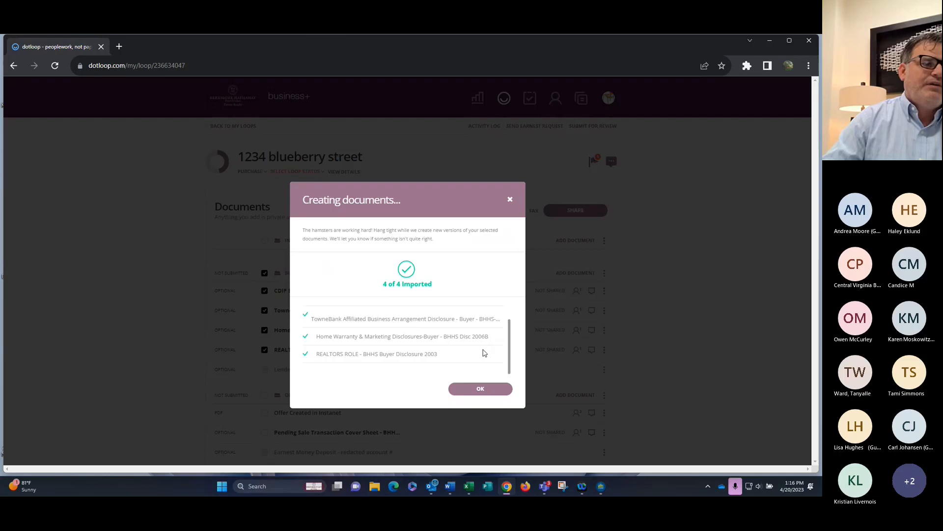
pyautogui.click(473, 389)
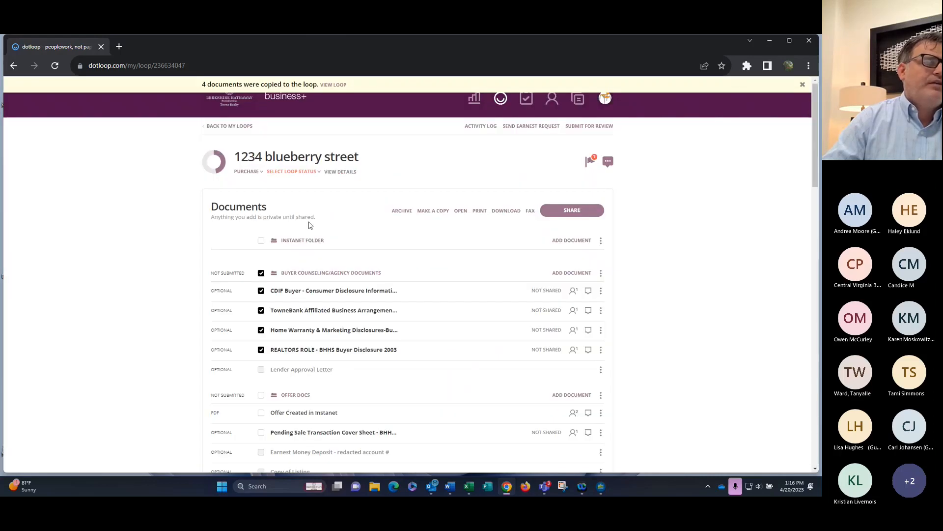
# Open the John and Jane Doe loop from My Loops
pyautogui.click(231, 126)
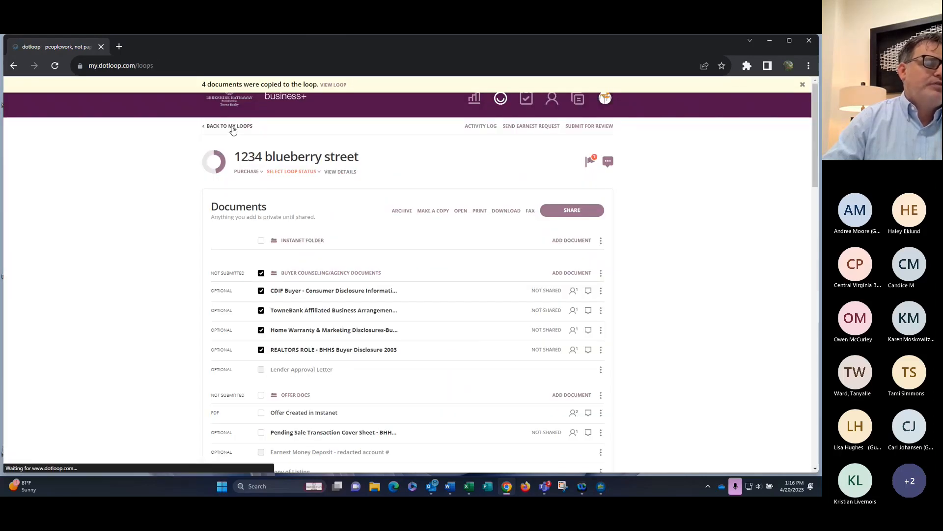
pyautogui.click(118, 190)
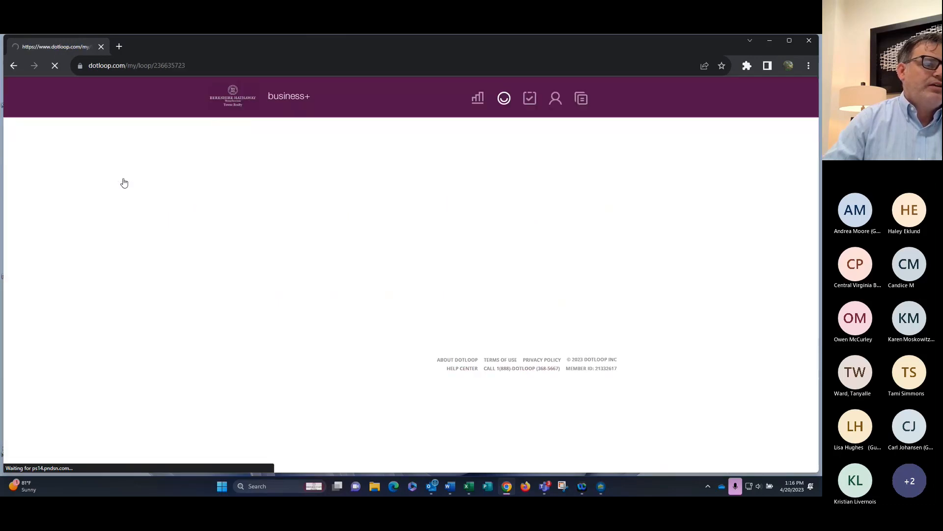
pyautogui.scroll(-1, 258, 286)
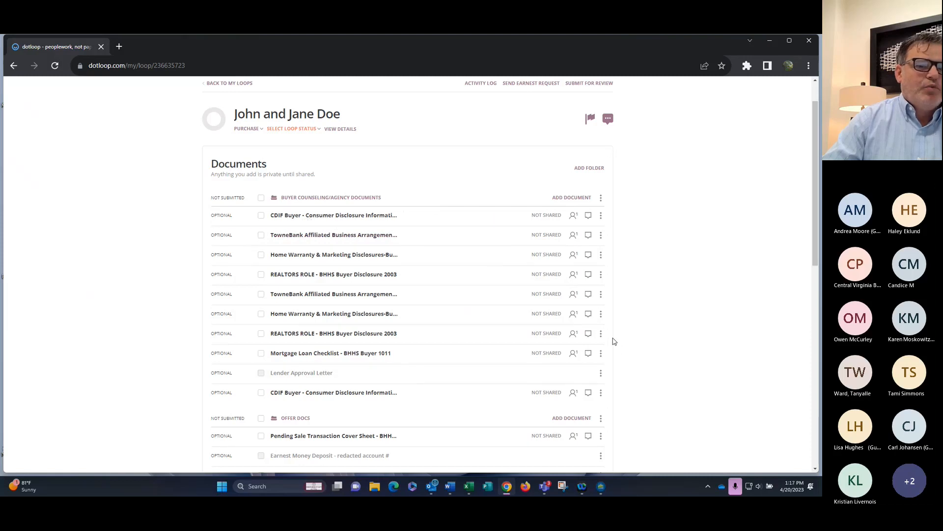
# Archive the extra TowneBank, Home Warranty, REALTORS ROLE, Mortgage Loan Checklist and CDIF Buyer documents
pyautogui.click(261, 295)
pyautogui.click(261, 315)
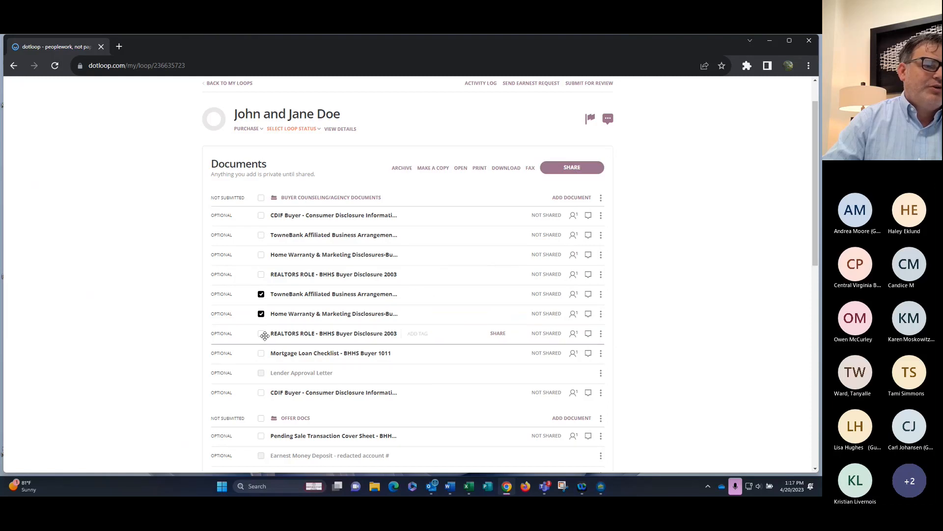
pyautogui.click(261, 333)
pyautogui.click(261, 354)
pyautogui.click(261, 393)
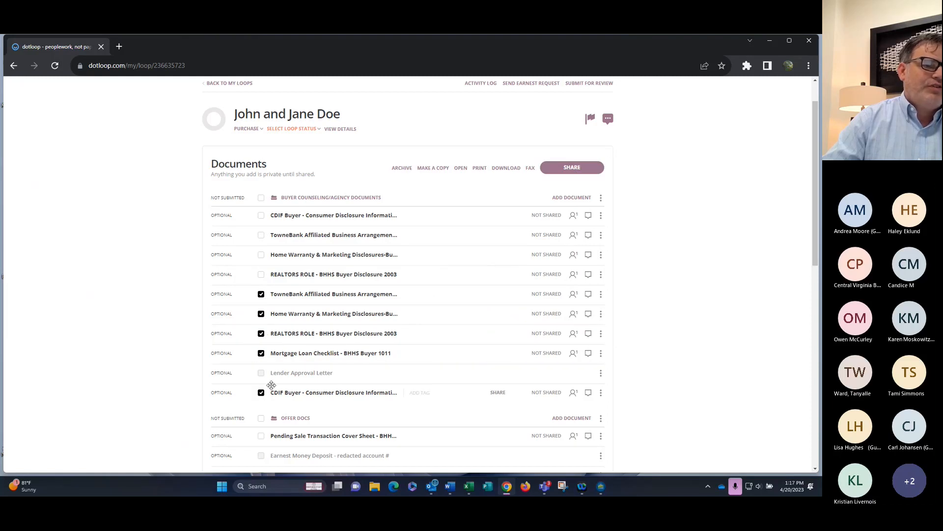
pyautogui.click(402, 169)
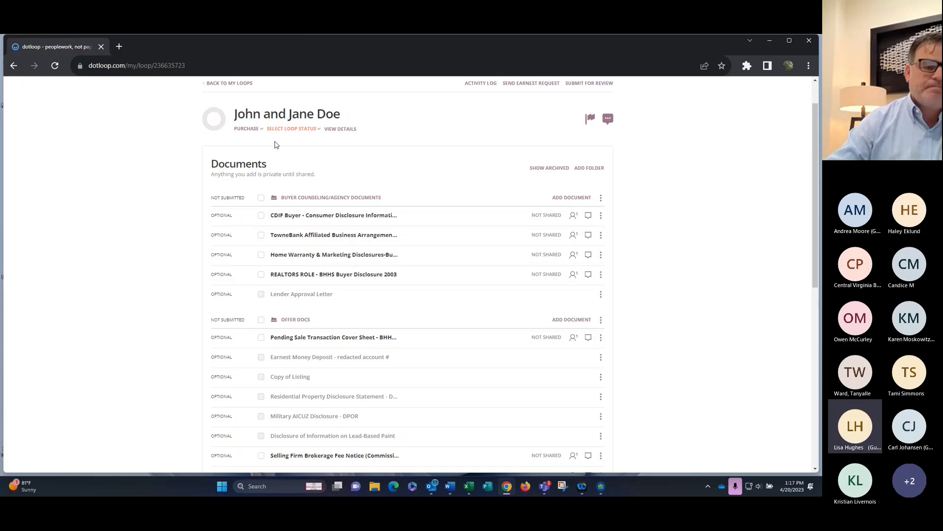
pyautogui.scroll(1, 389, 152)
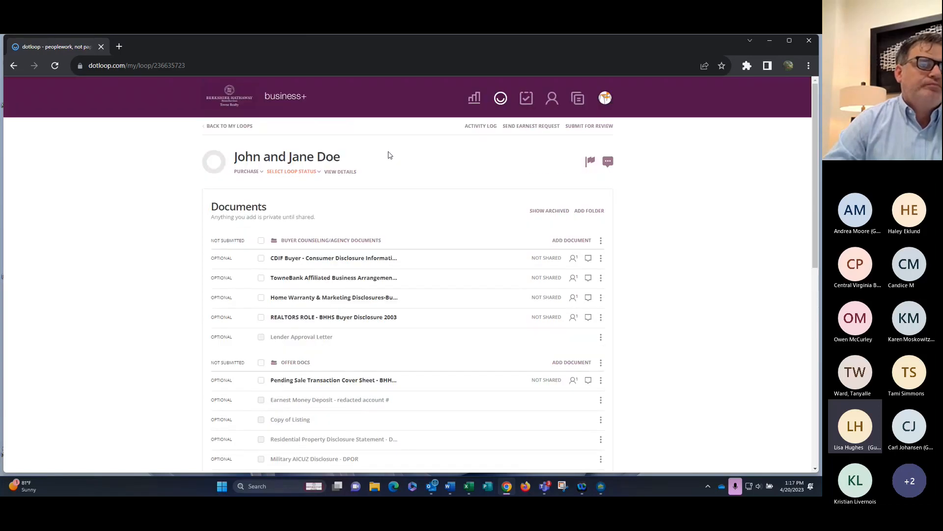
pyautogui.scroll(-1, 390, 155)
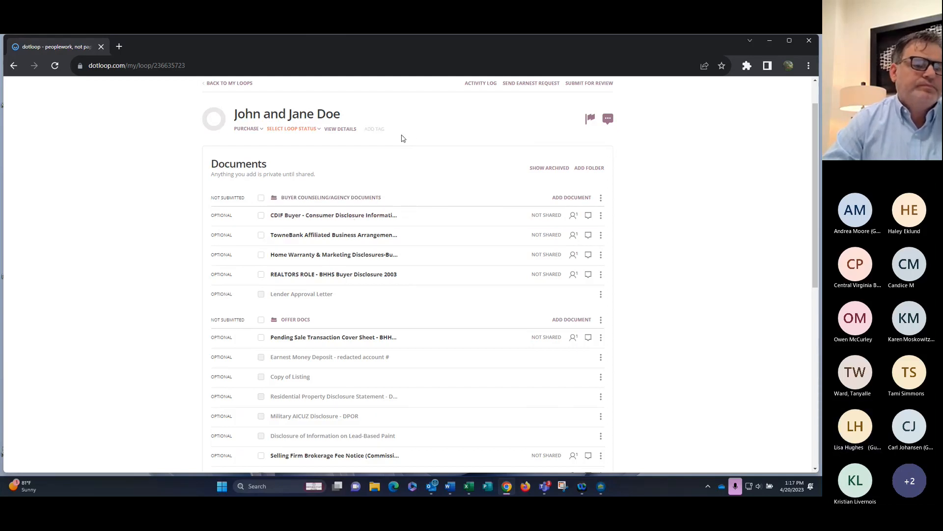
pyautogui.scroll(1, 411, 183)
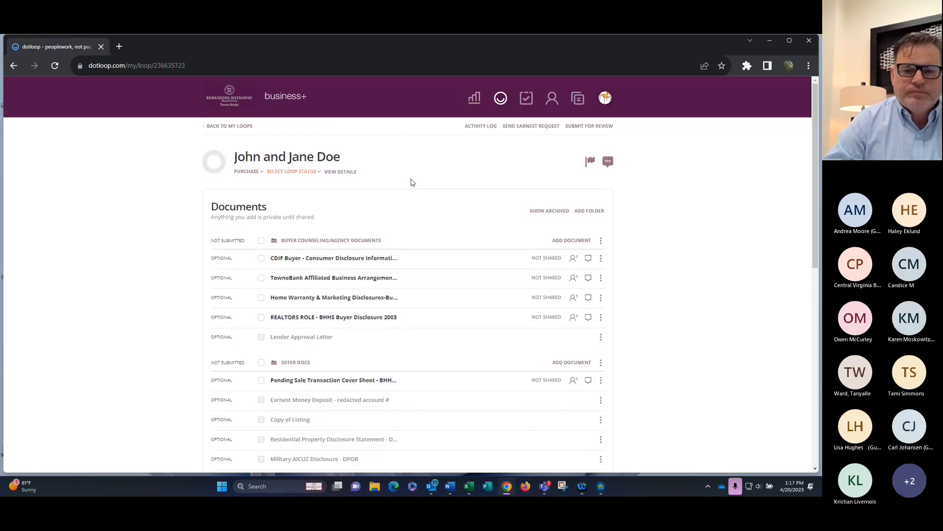
pyautogui.scroll(-2, 411, 180)
pyautogui.scroll(-1, 412, 176)
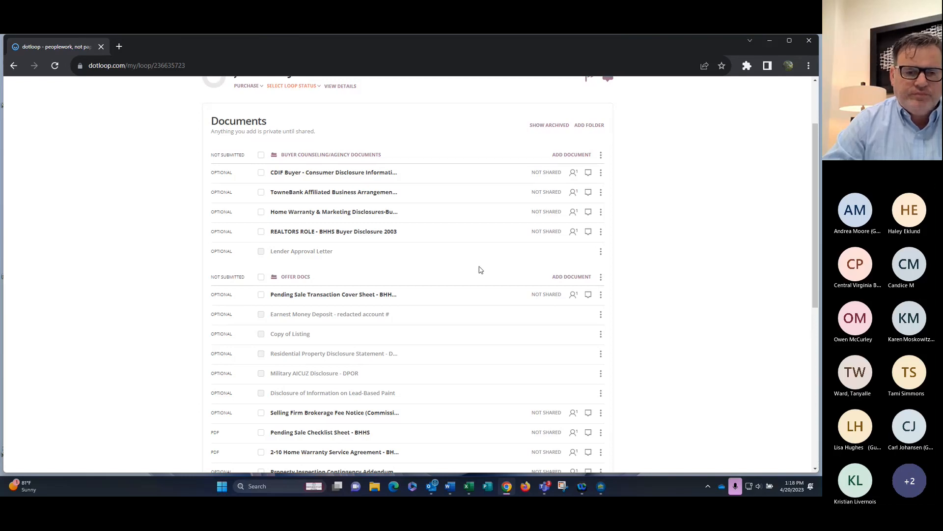
pyautogui.scroll(-1, 487, 275)
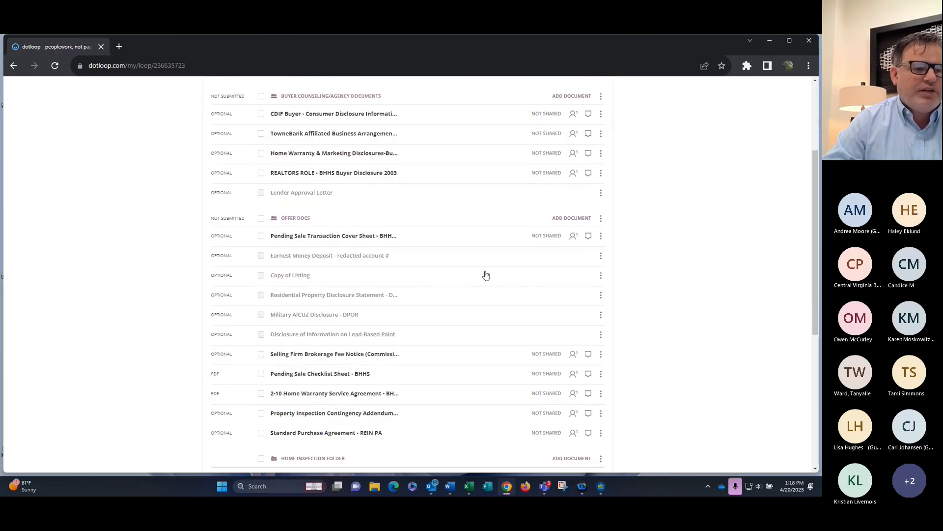
pyautogui.scroll(-1, 486, 276)
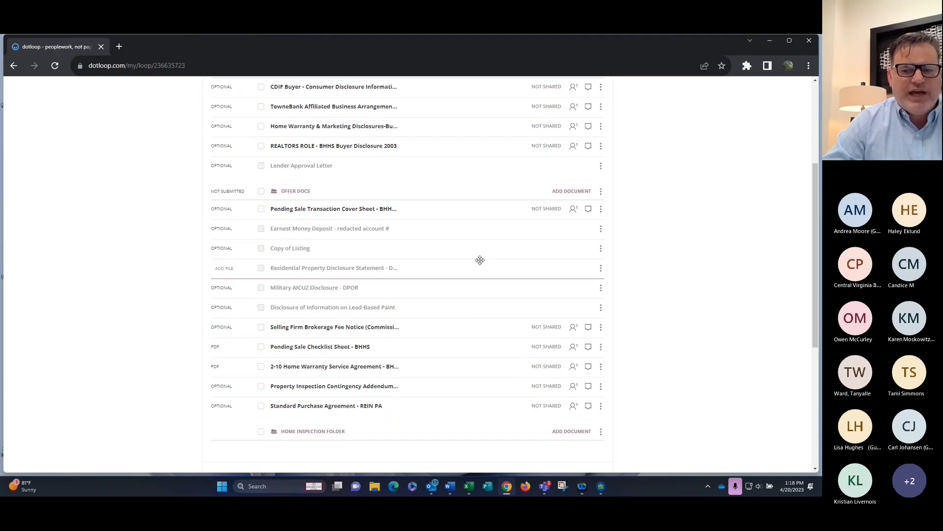
pyautogui.scroll(2, 477, 261)
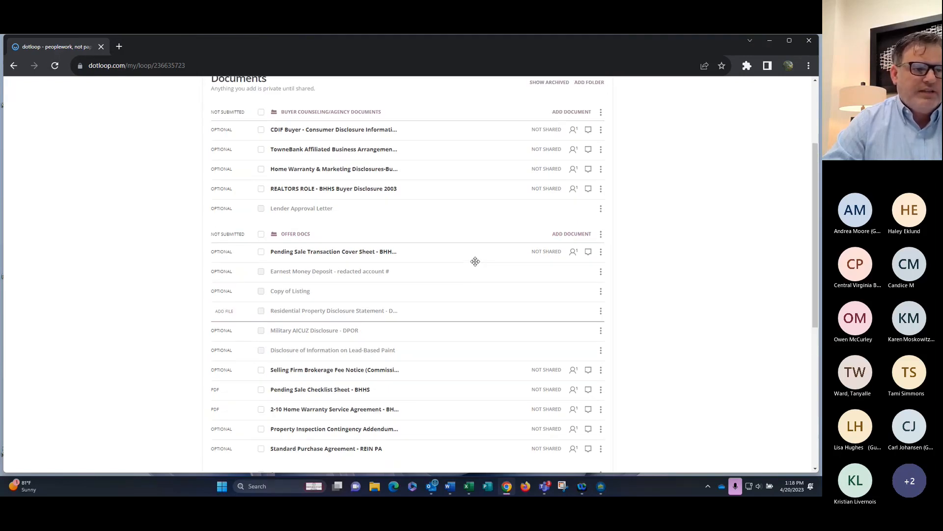
pyautogui.scroll(-4, 475, 261)
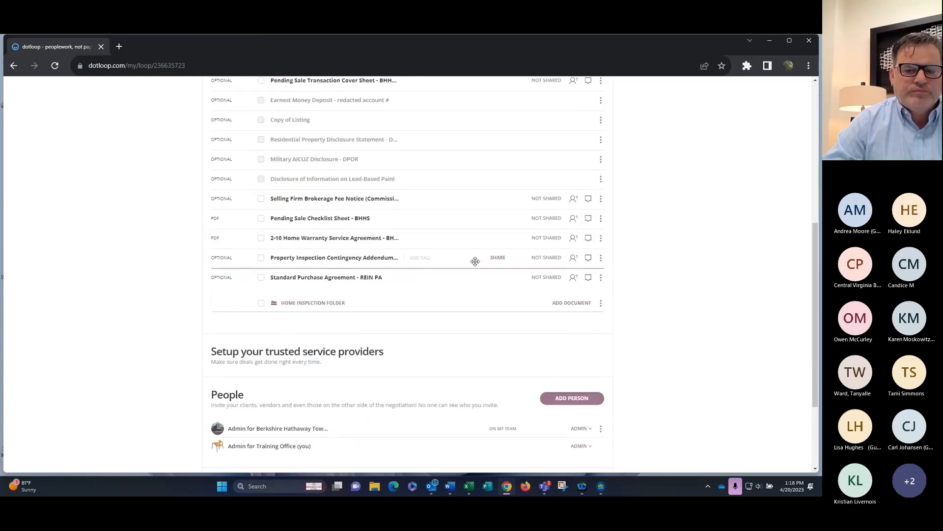
pyautogui.scroll(7, 475, 261)
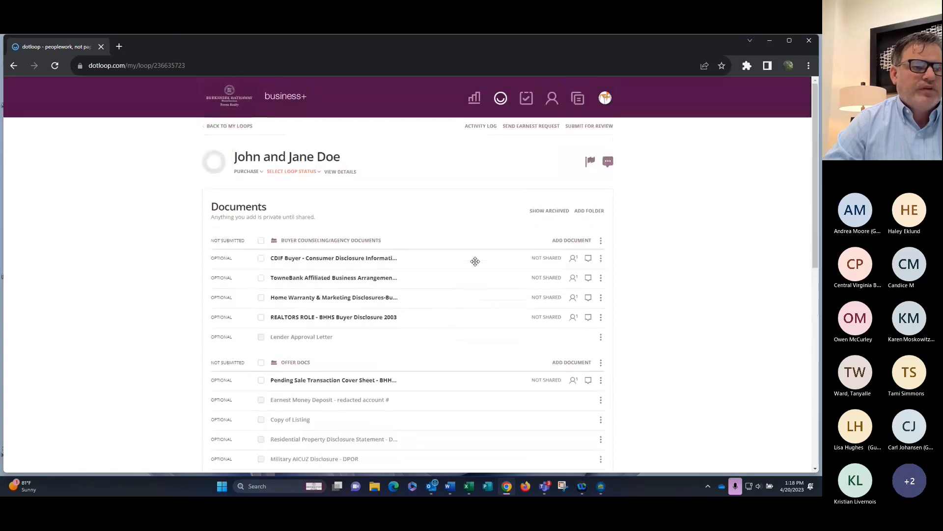
pyautogui.scroll(-2, 475, 261)
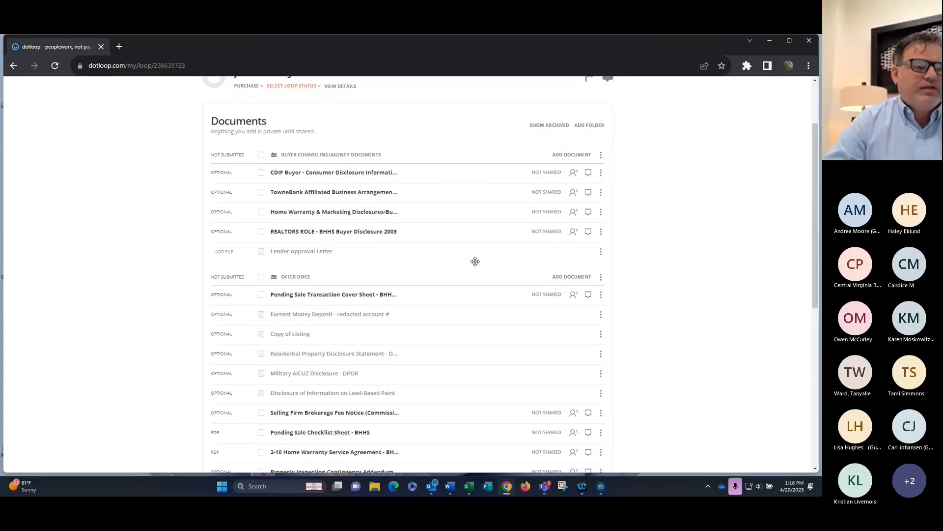
pyautogui.scroll(2, 475, 261)
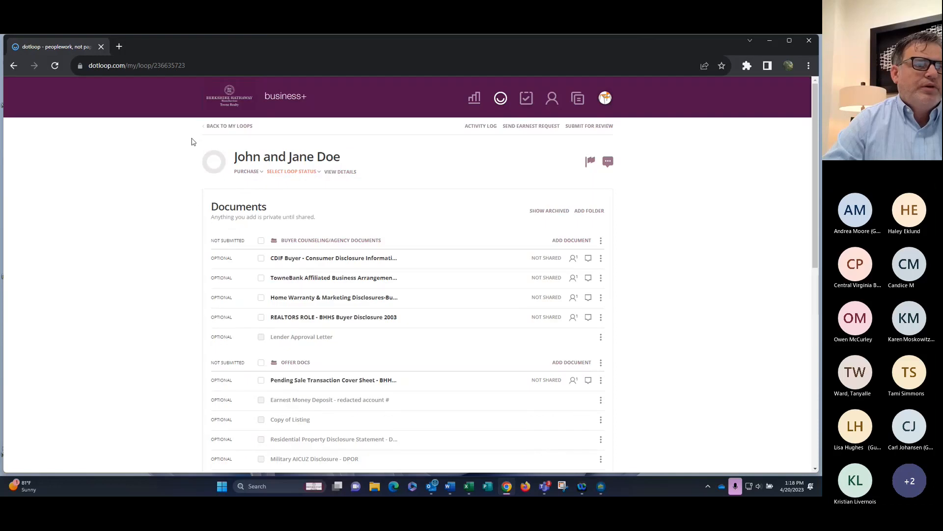
# Create loop '1234 test' from the Listing Residential Standard Loop template and view it
pyautogui.click(227, 127)
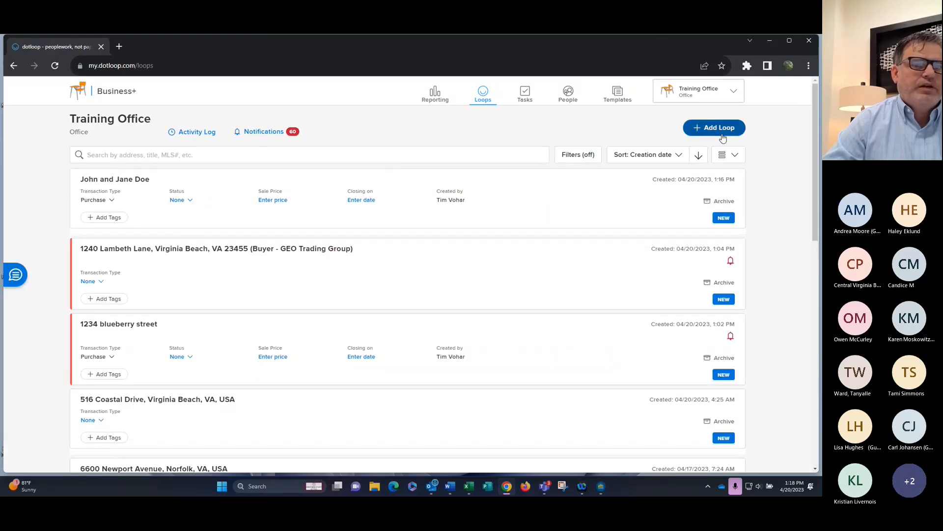
pyautogui.click(720, 132)
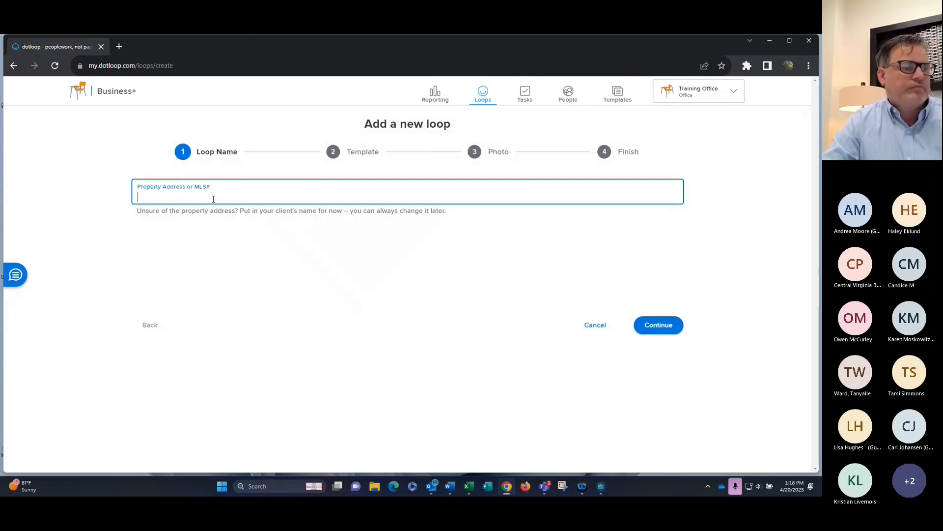
pyautogui.write('1234')
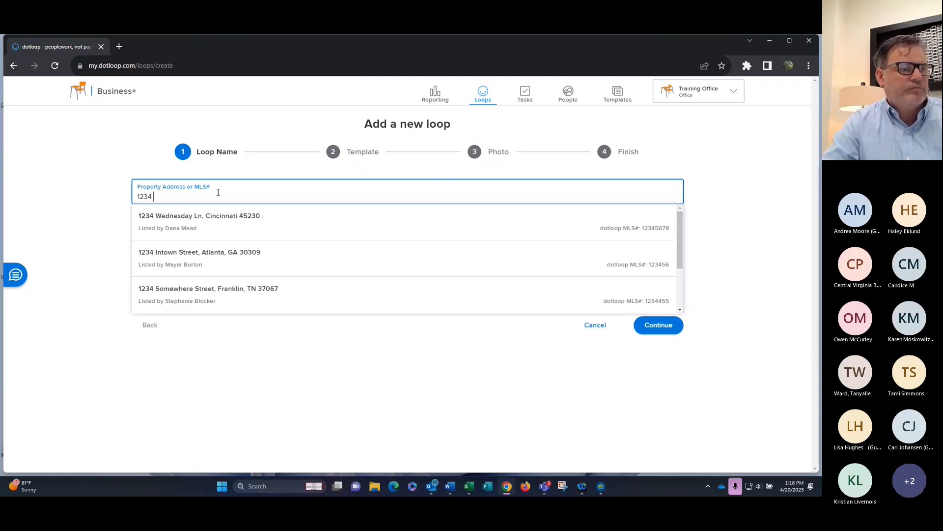
pyautogui.write(' test')
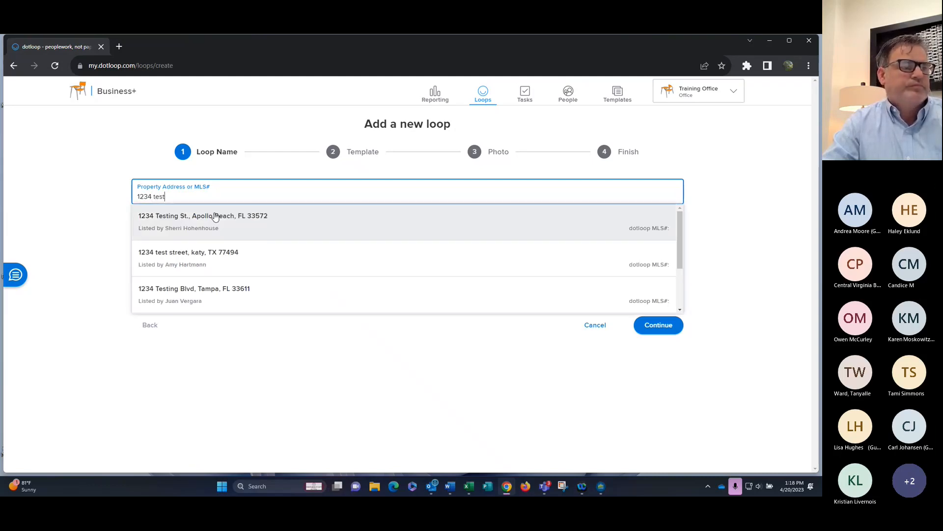
pyautogui.click(659, 326)
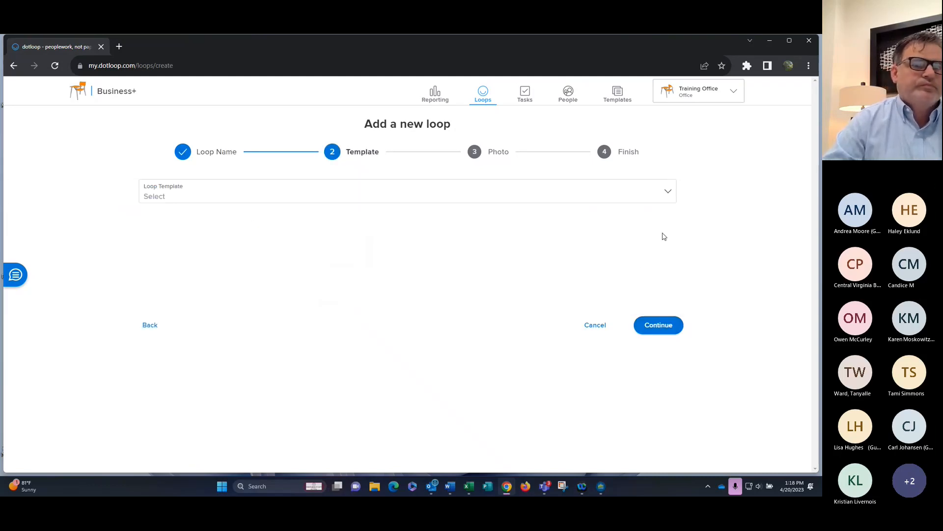
pyautogui.click(666, 193)
pyautogui.click(508, 265)
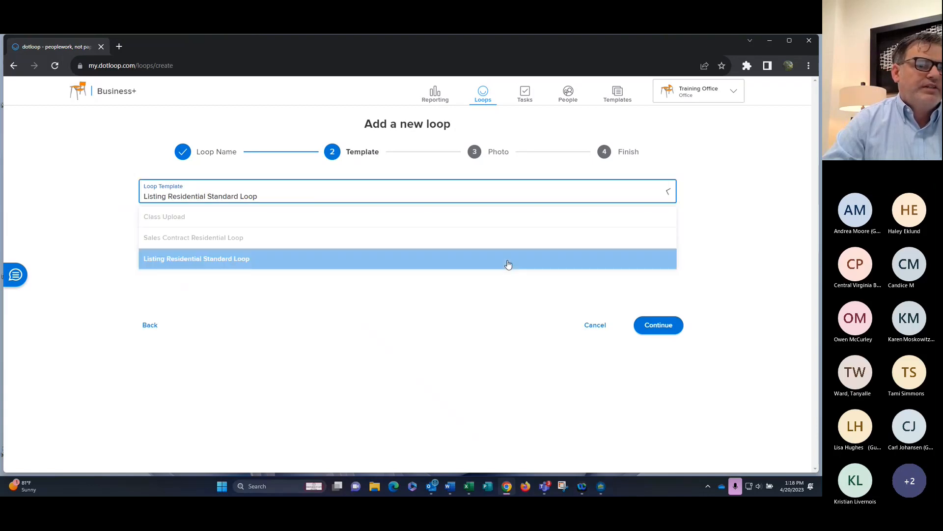
pyautogui.click(655, 327)
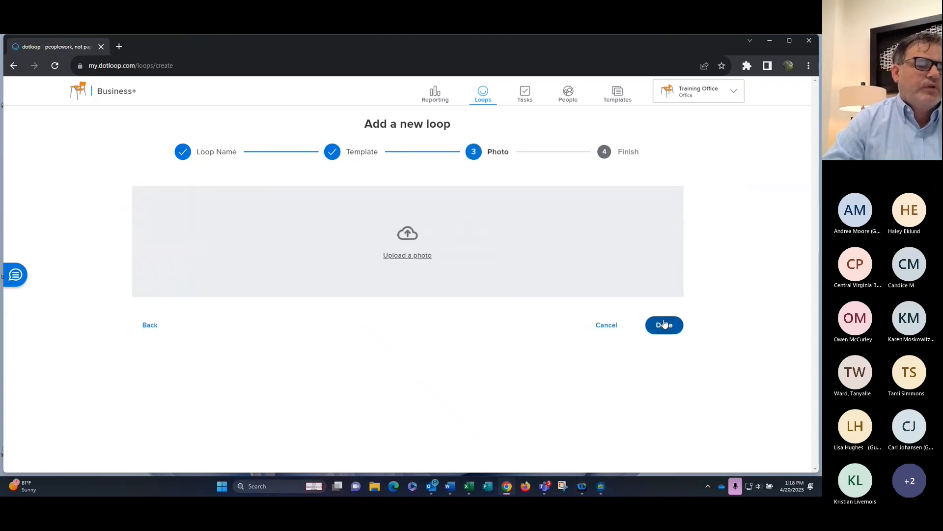
pyautogui.click(668, 327)
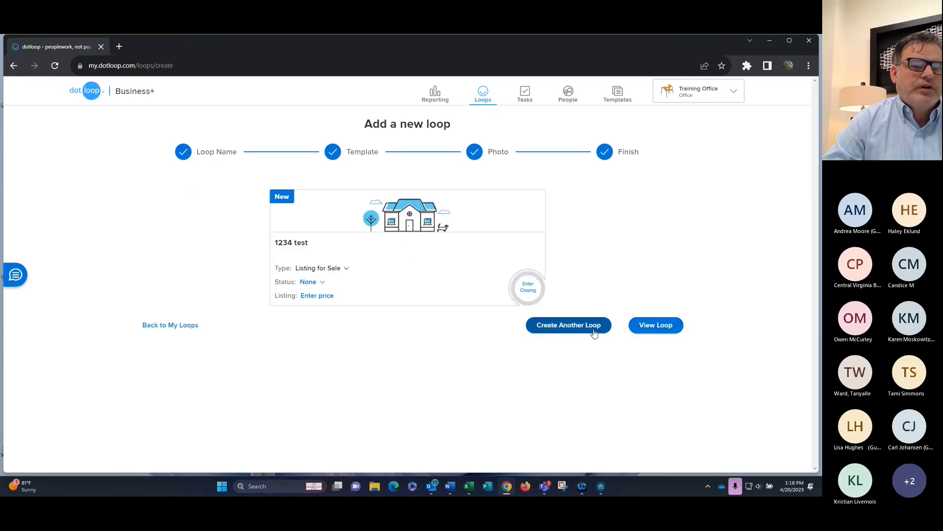
pyautogui.click(666, 326)
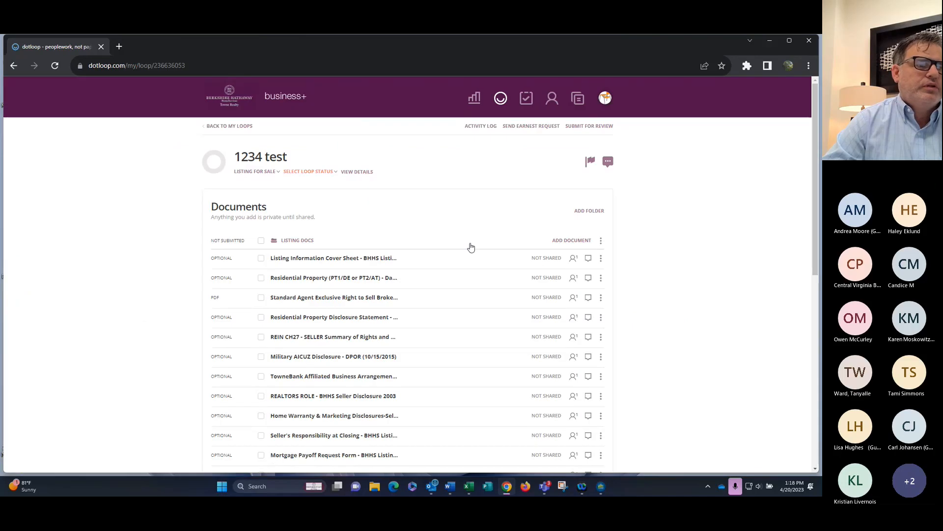
# Open all Listing Docs in Autofill and add the suggested seller contact as Seller 1
pyautogui.click(262, 242)
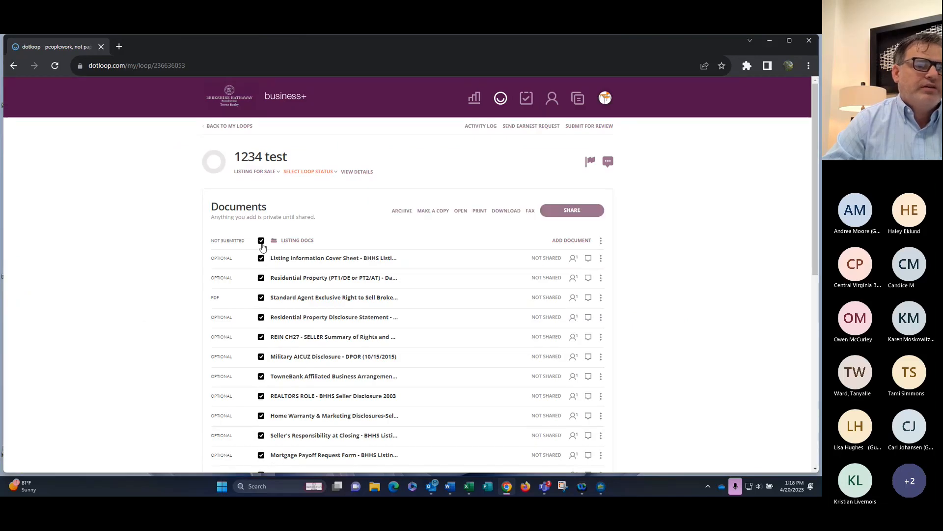
pyautogui.click(461, 212)
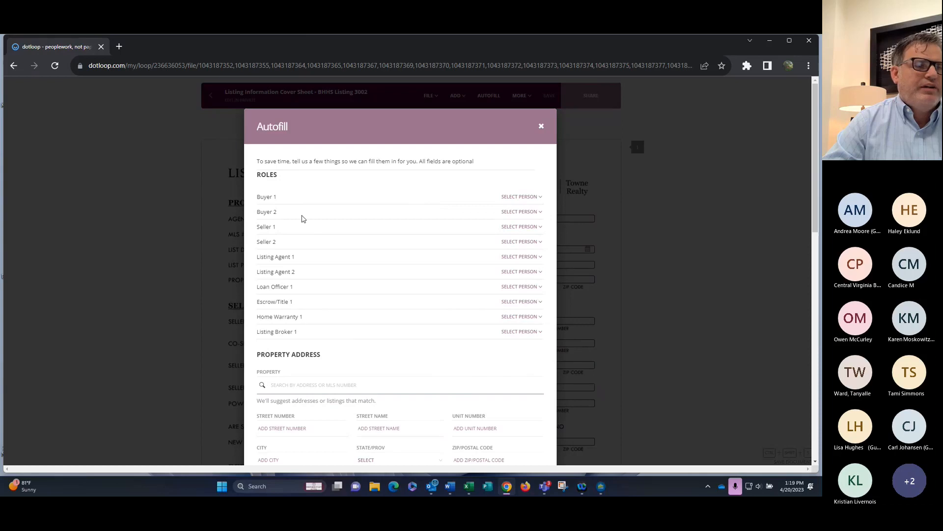
pyautogui.click(524, 228)
pyautogui.click(516, 267)
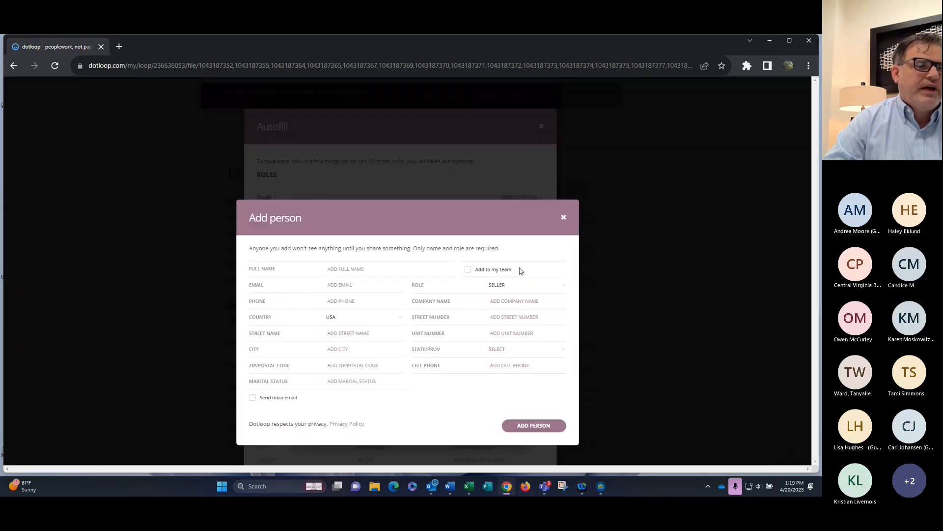
pyautogui.write('gir')
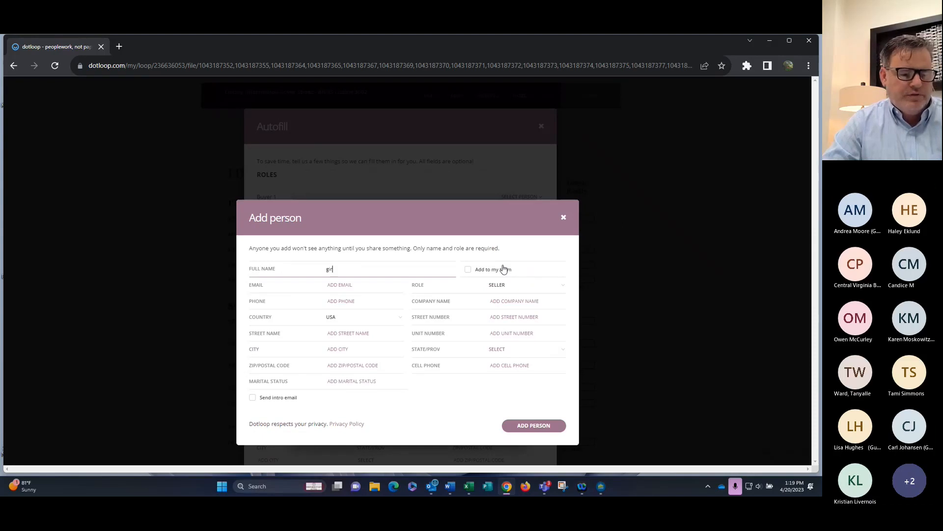
pyautogui.write('affe')
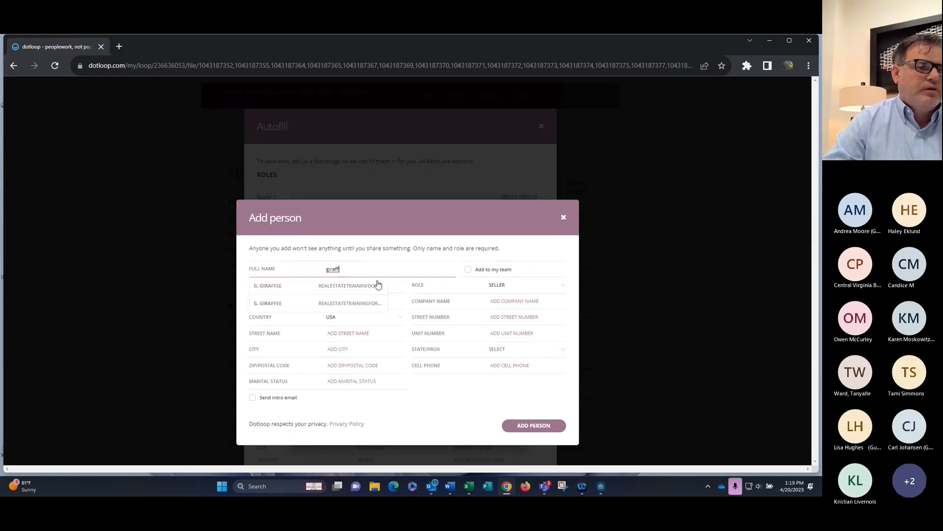
pyautogui.click(351, 292)
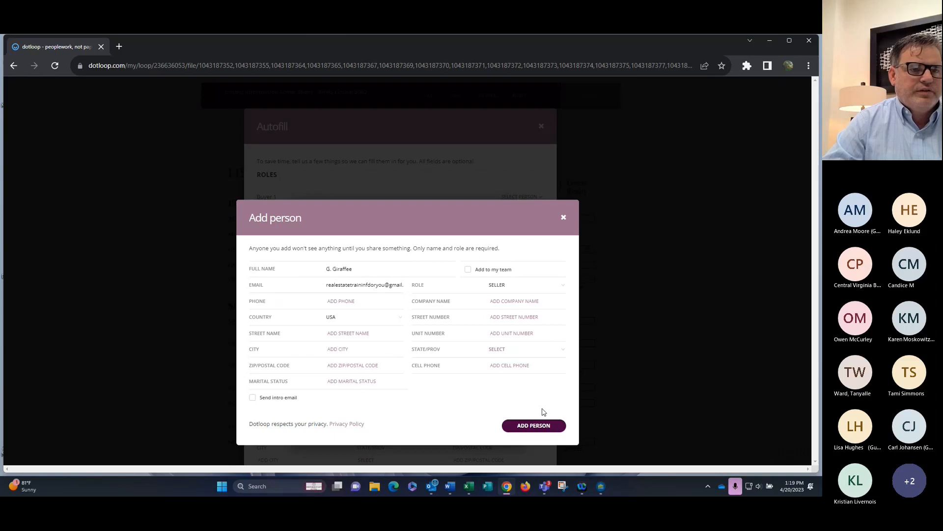
pyautogui.click(528, 427)
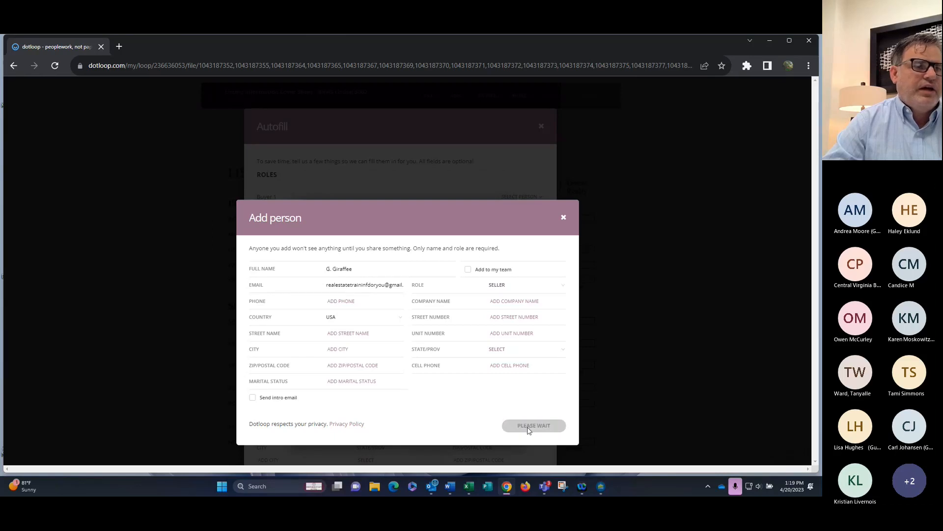
pyautogui.scroll(-1, 389, 249)
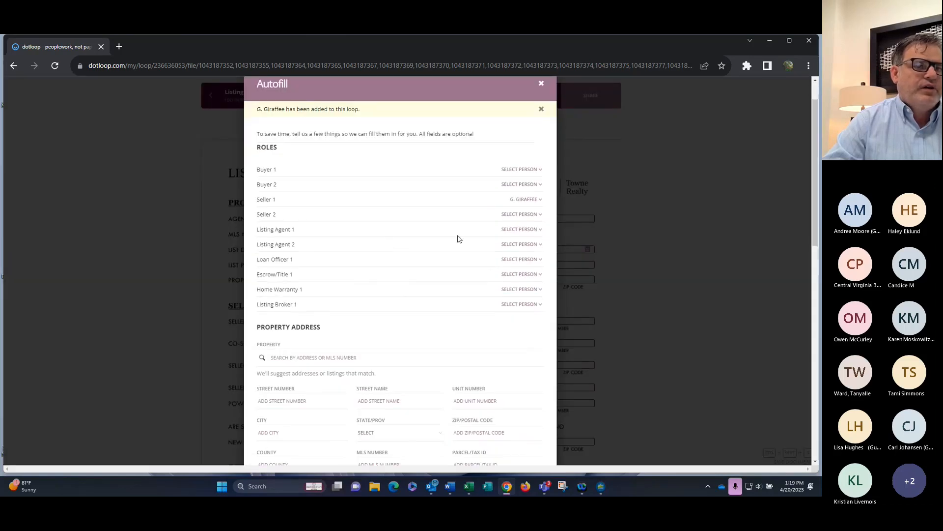
# Set Listing Agent 1 to Training Office in the Autofill form
pyautogui.click(522, 231)
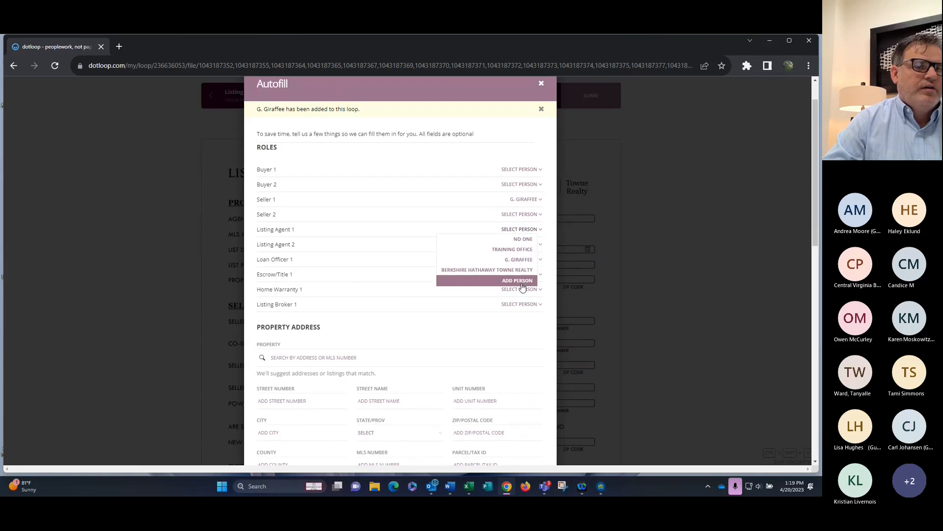
pyautogui.click(518, 250)
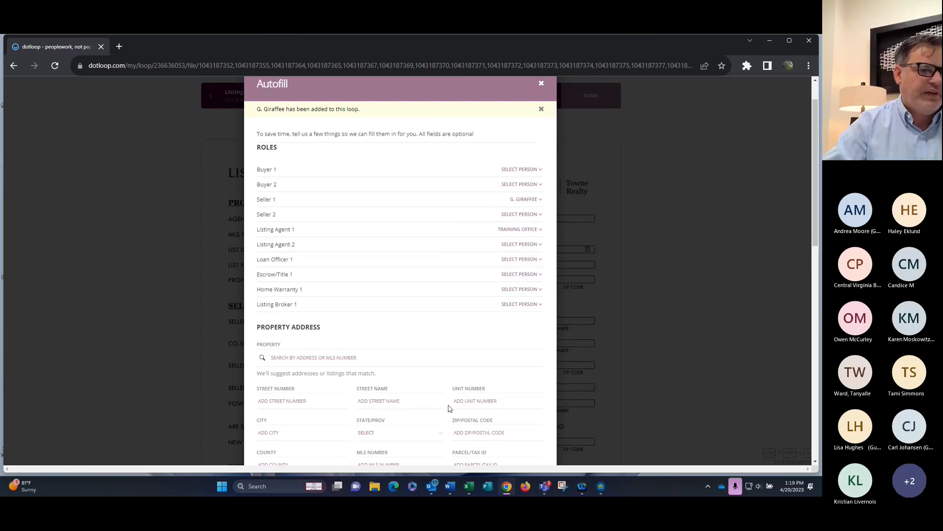
pyautogui.scroll(-2, 448, 408)
# Clear the property search and enter street number 1234 and street name blueberry st
pyautogui.click(309, 257)
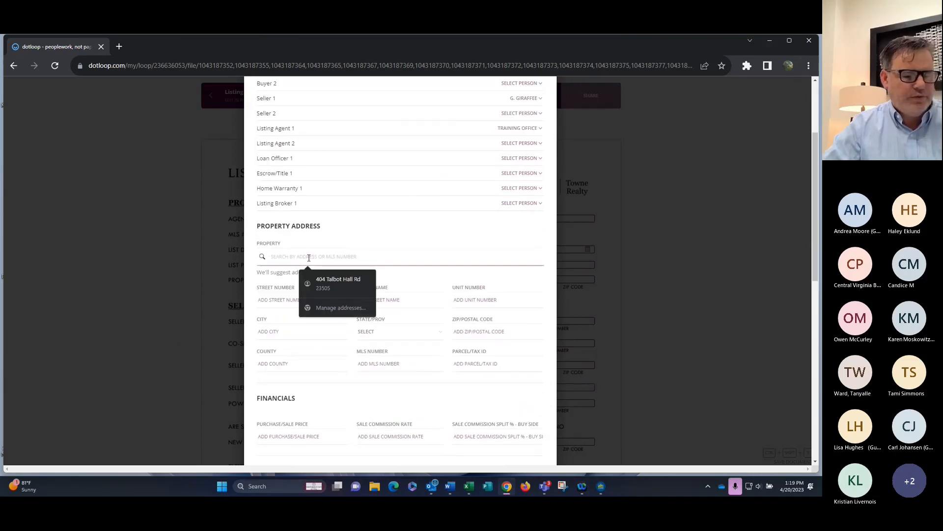
pyautogui.write('1234 blueberyy')
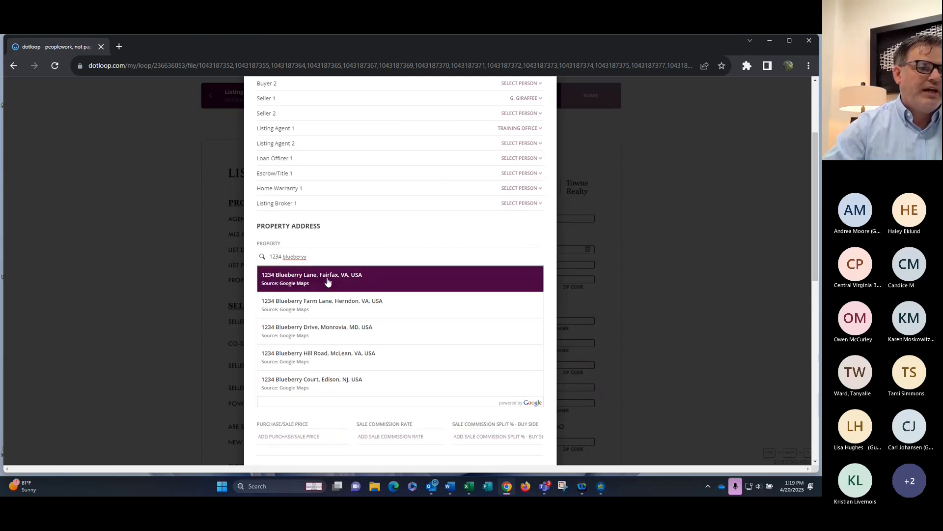
pyautogui.moveTo(307, 256); pyautogui.dragTo(260, 264)
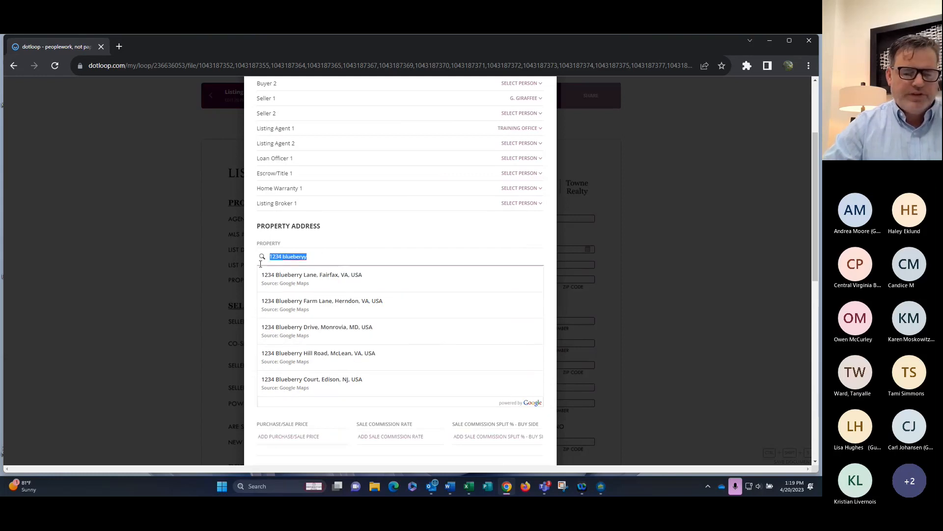
pyautogui.press('BackSpace')
pyautogui.click(291, 300)
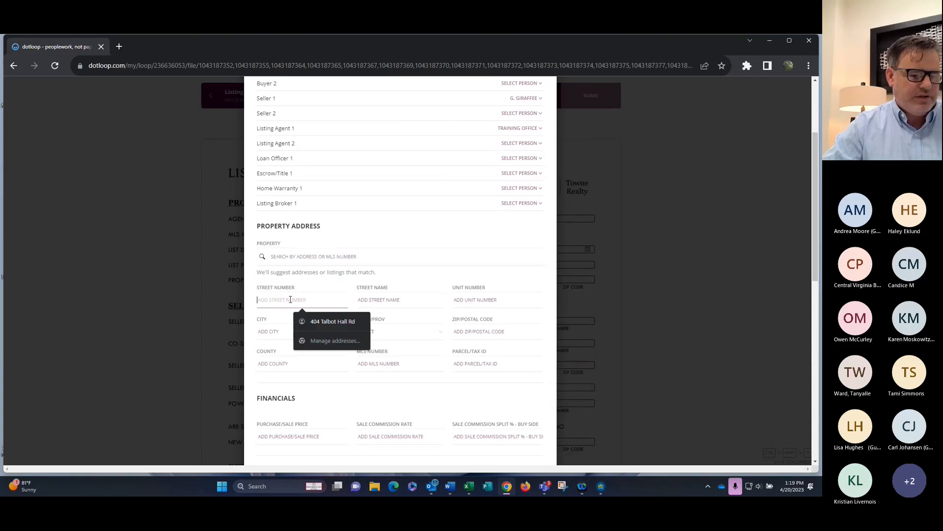
pyautogui.write('1234')
pyautogui.click(389, 300)
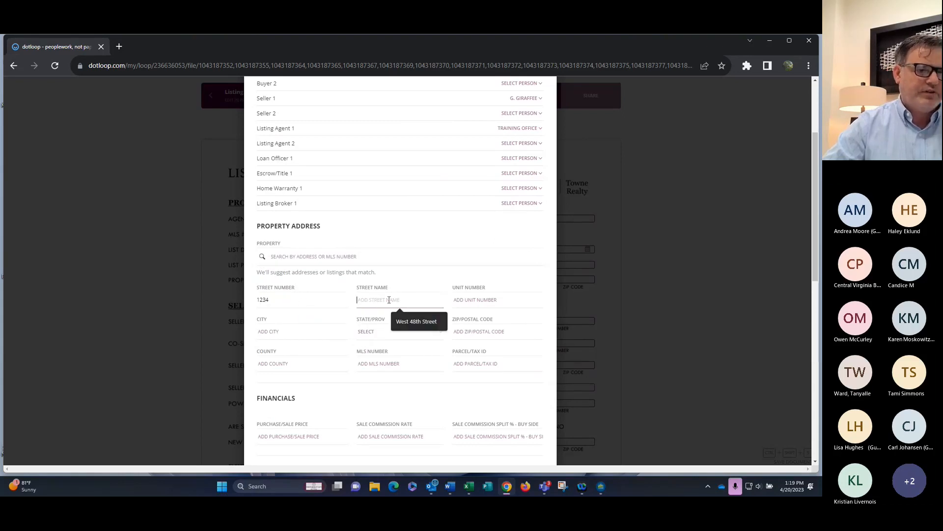
pyautogui.write('blueberry st')
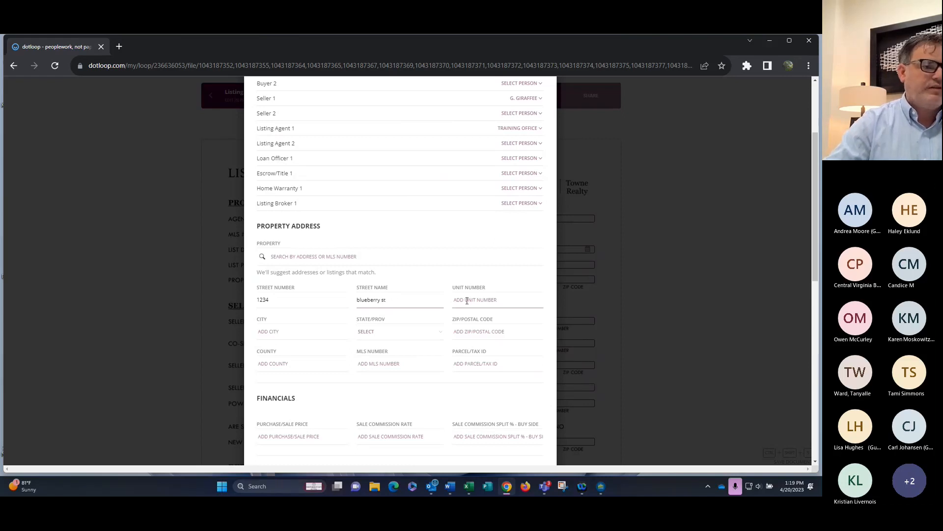
# Enter city norfolk, state VA and ZIP 23505 from the saved address suggestion
pyautogui.click(293, 333)
pyautogui.write('n')
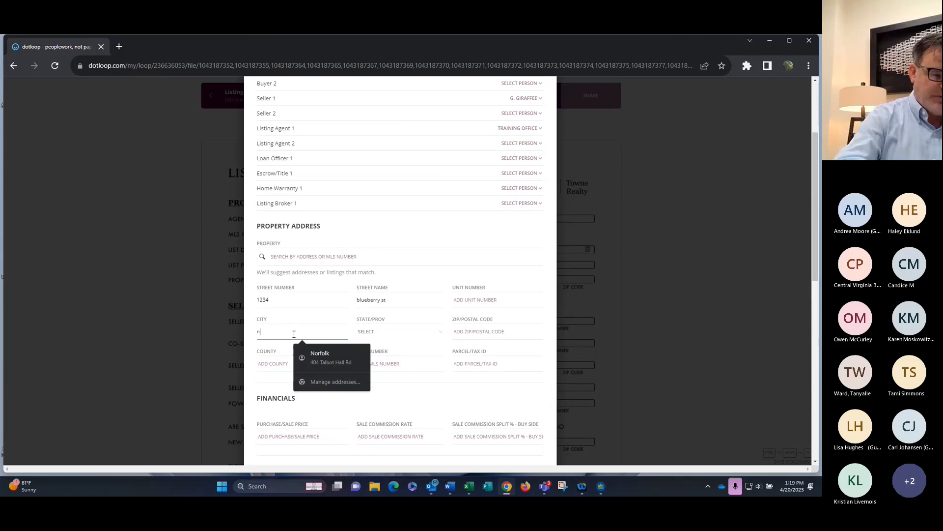
pyautogui.write('orfolk')
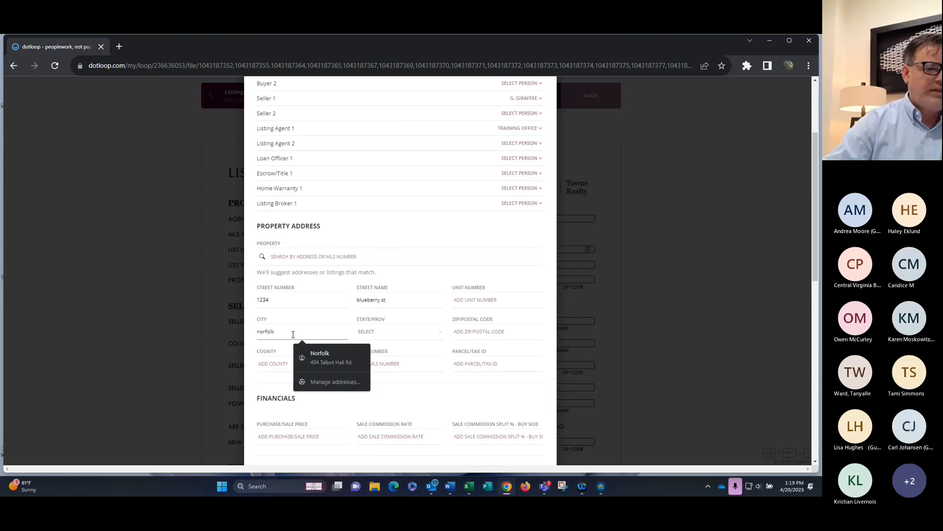
pyautogui.click(437, 332)
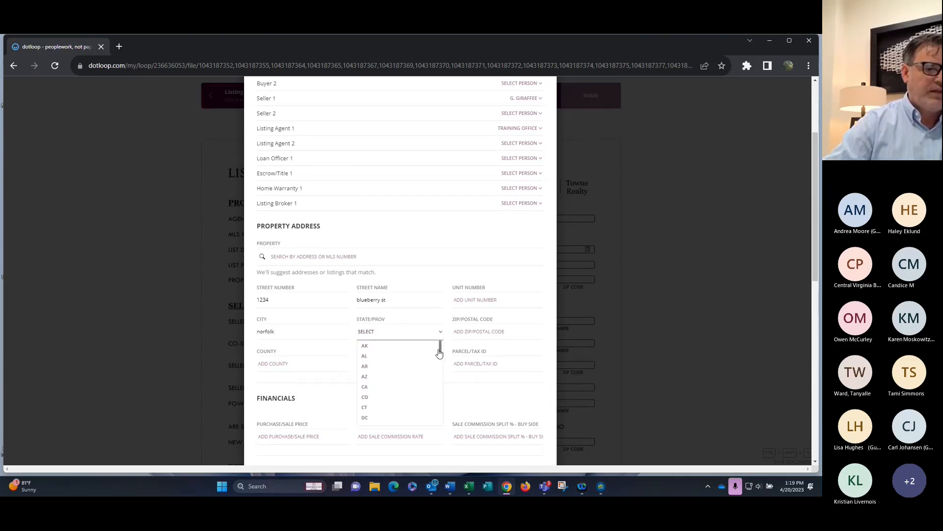
pyautogui.scroll(-7, 433, 384)
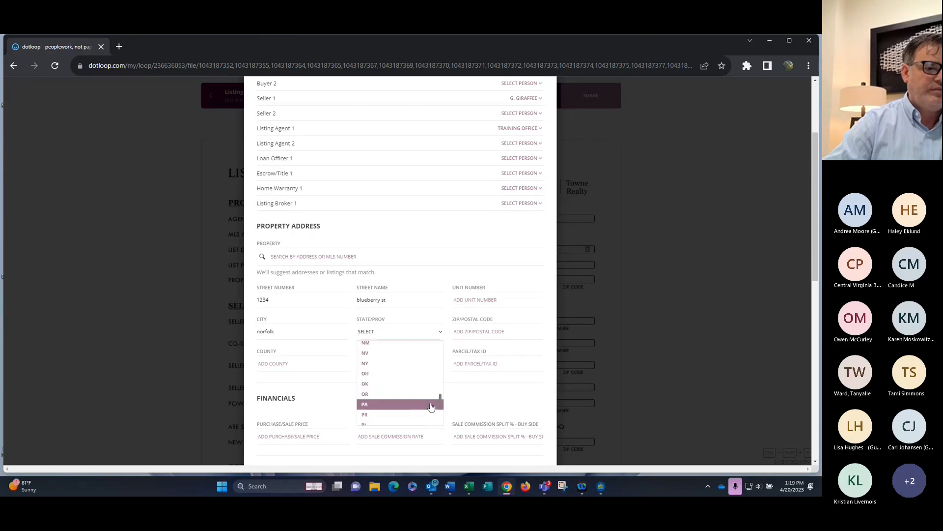
pyautogui.scroll(-3, 431, 410)
pyautogui.click(432, 418)
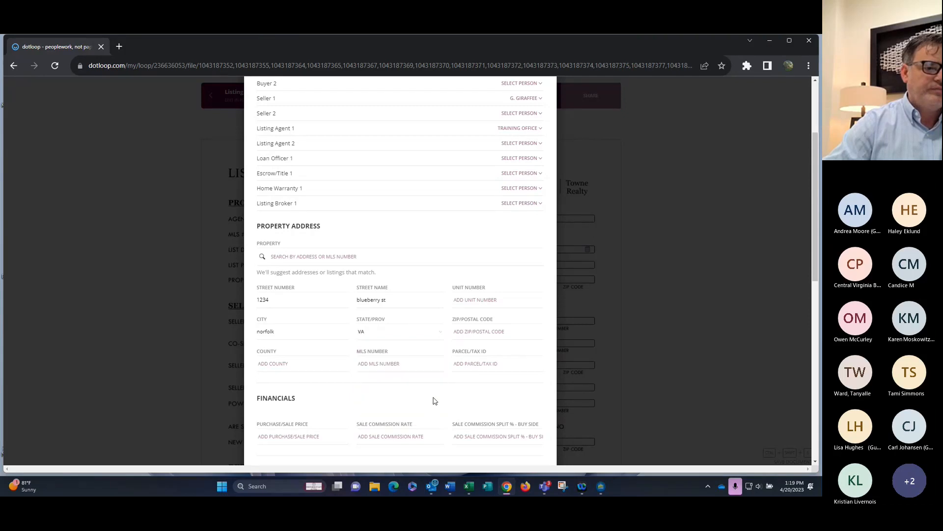
pyautogui.click(487, 332)
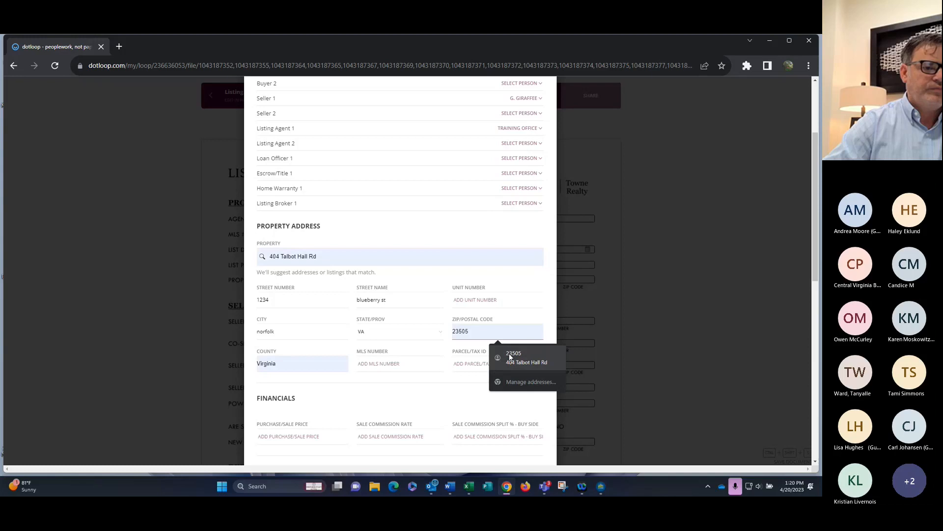
pyautogui.click(509, 357)
pyautogui.scroll(-4, 344, 334)
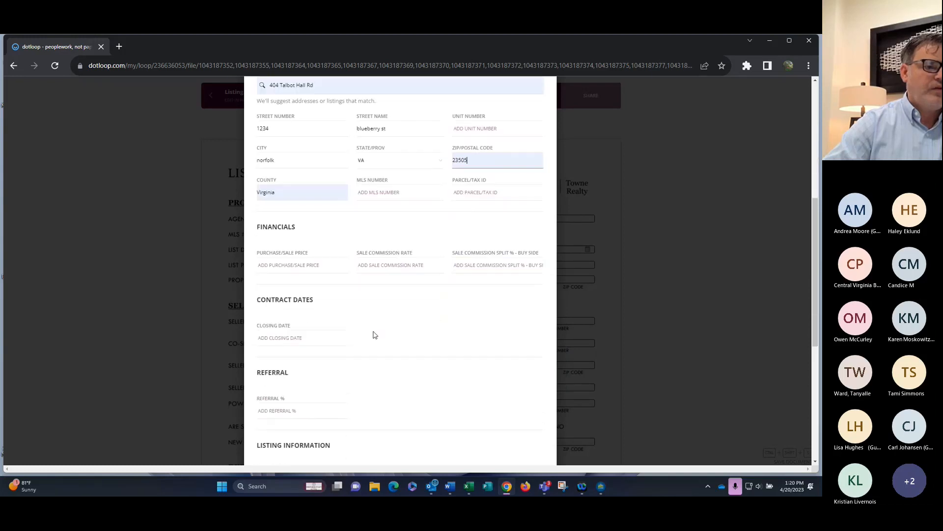
# Set the expiration date to 04/30/2023 and the listing date to 04/20/2023
pyautogui.scroll(-2, 296, 298)
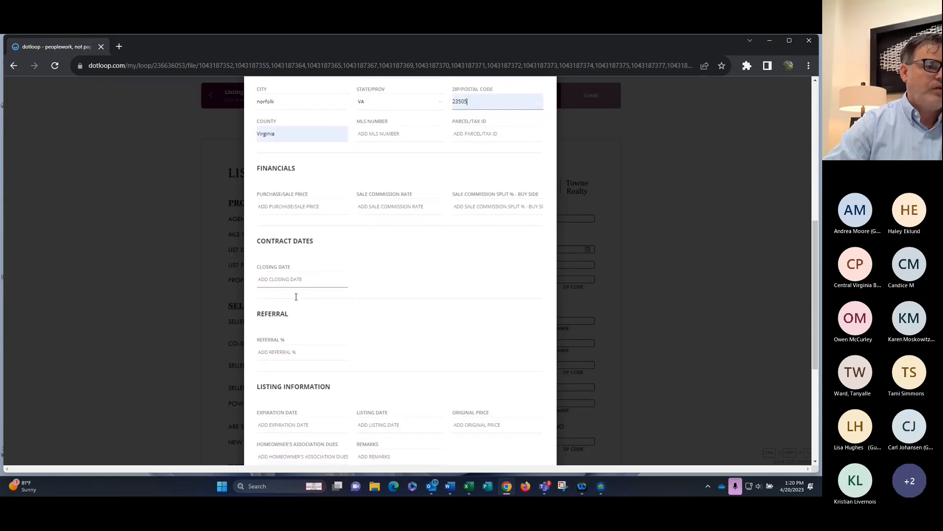
pyautogui.scroll(-3, 295, 297)
pyautogui.click(298, 271)
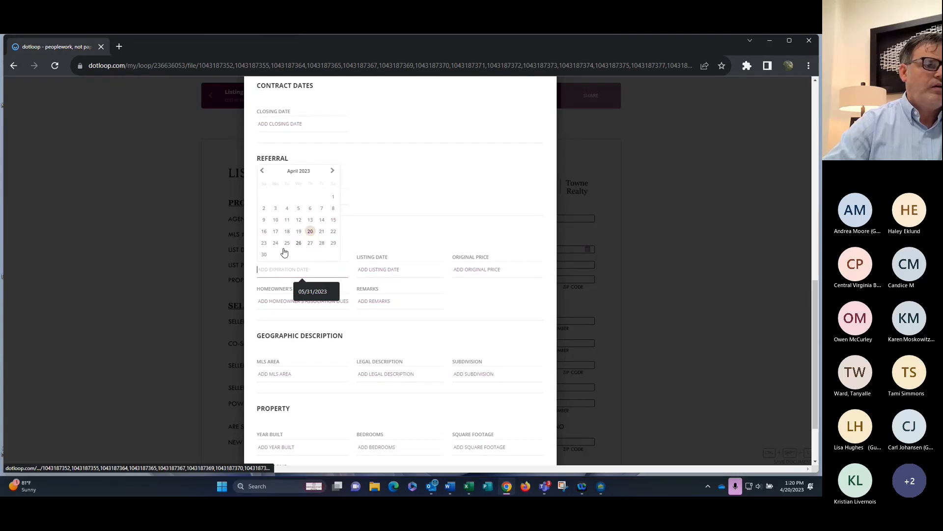
pyautogui.click(264, 254)
pyautogui.click(363, 271)
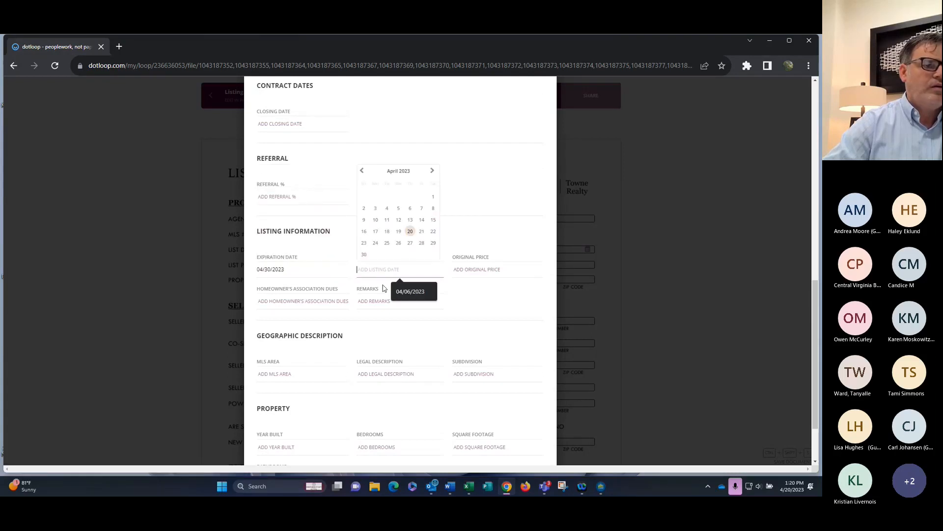
pyautogui.click(409, 231)
# Fill original price 500,000, MLS area 11 and subdivision 'norfolk subdivision'
pyautogui.click(475, 270)
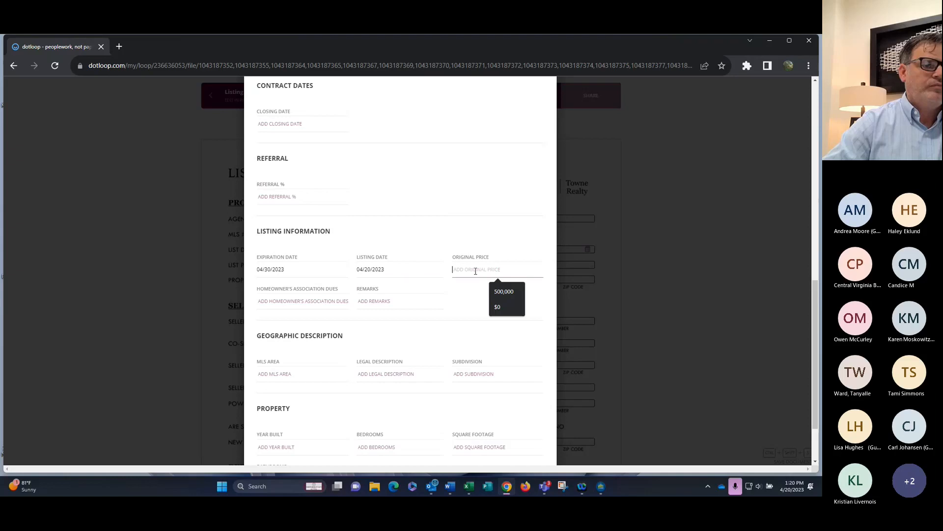
pyautogui.click(504, 291)
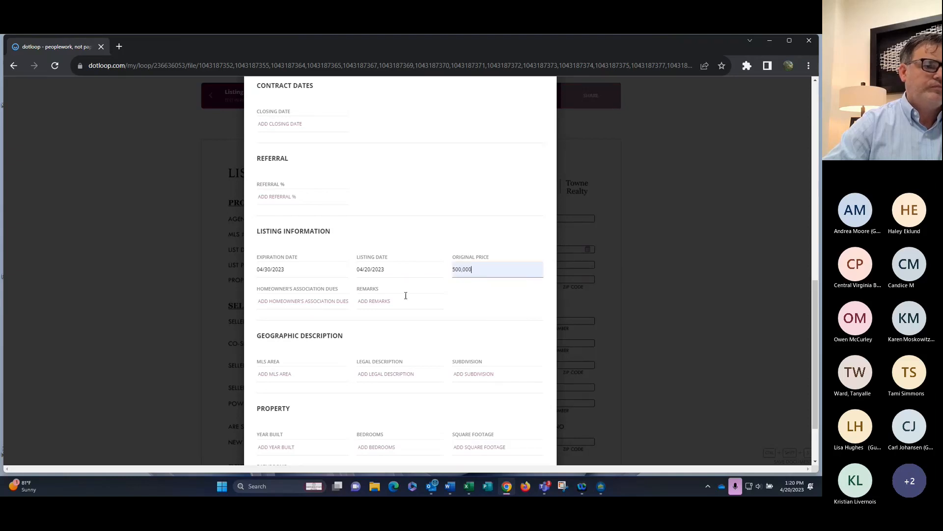
pyautogui.scroll(-2, 358, 309)
pyautogui.click(288, 301)
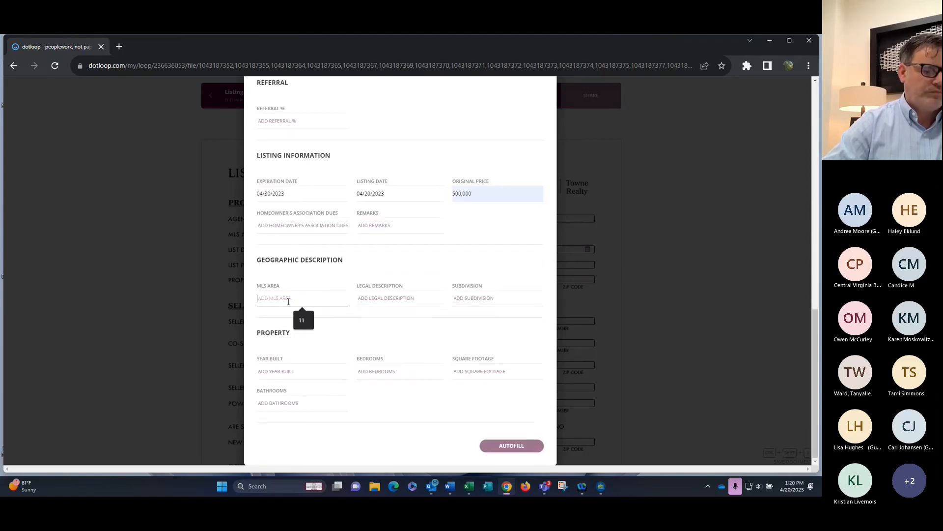
pyautogui.click(302, 319)
pyautogui.click(396, 297)
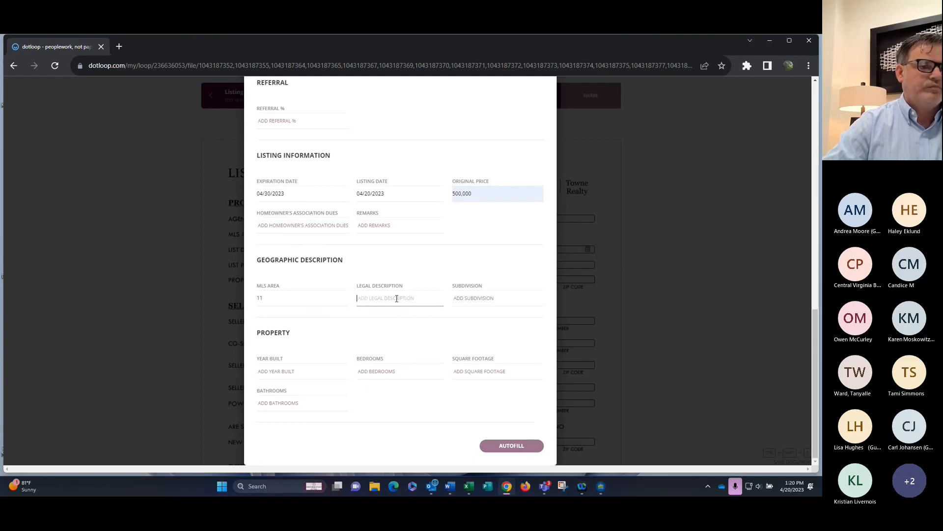
pyautogui.click(467, 295)
pyautogui.click(511, 321)
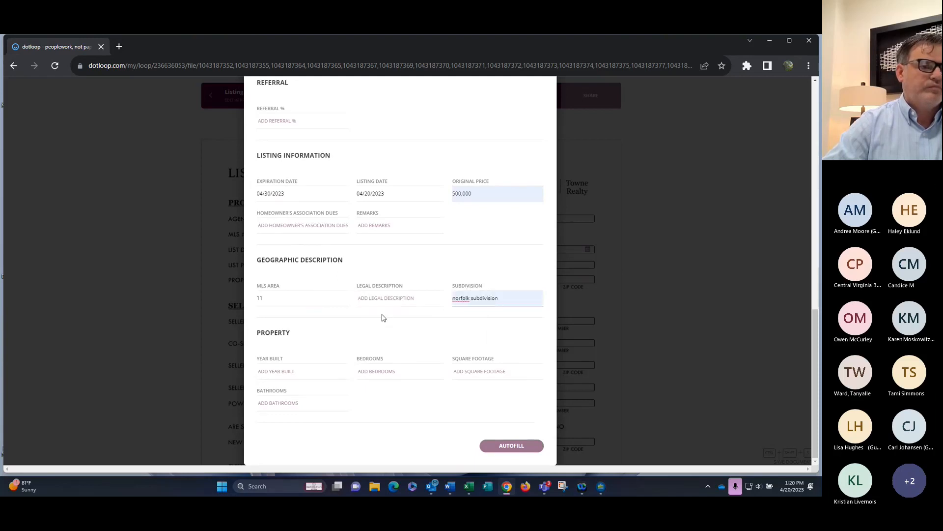
# Fill year built 1983, 4 bedrooms, 1800 sq ft and 2 bathrooms
pyautogui.click(267, 371)
pyautogui.click(309, 390)
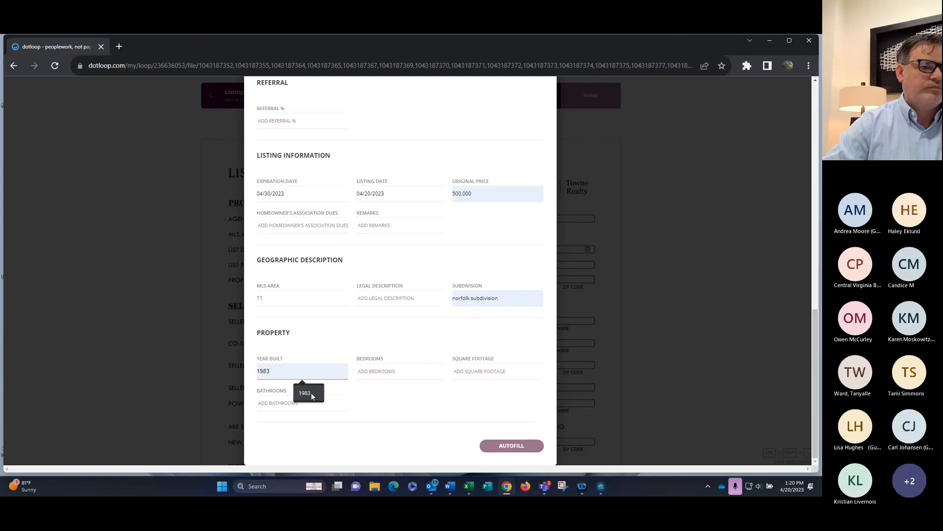
pyautogui.click(371, 370)
pyautogui.click(401, 394)
pyautogui.click(491, 372)
pyautogui.click(501, 393)
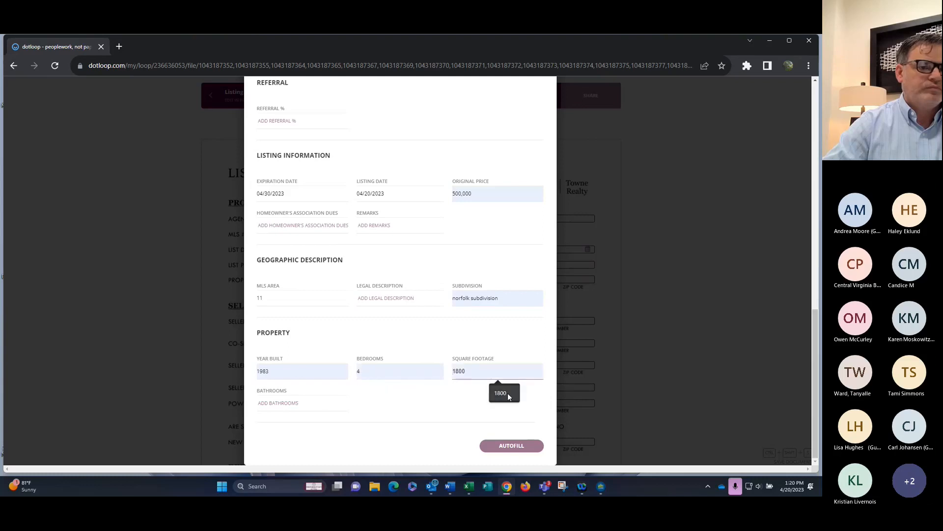
pyautogui.click(299, 400)
pyautogui.click(301, 422)
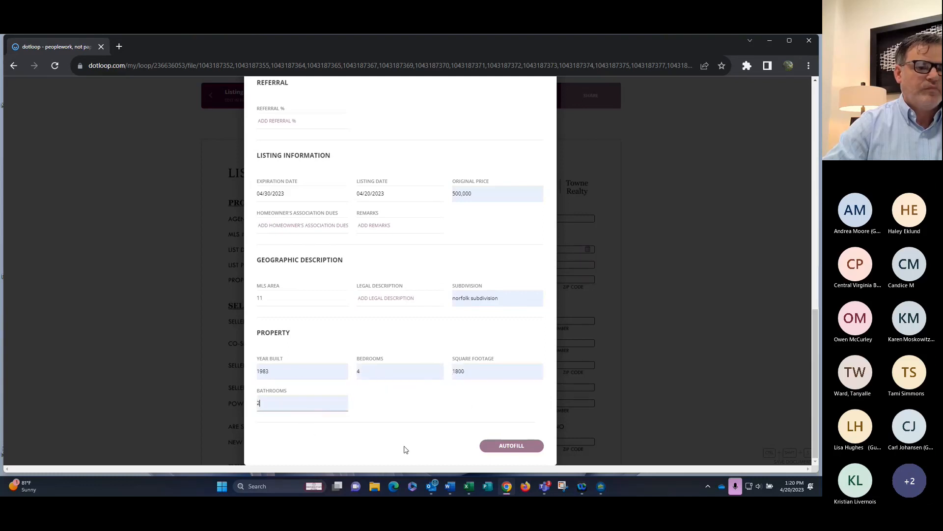
# Apply Autofill to the forms, then scroll through the Brokerage Agreement and back to page one
pyautogui.click(498, 445)
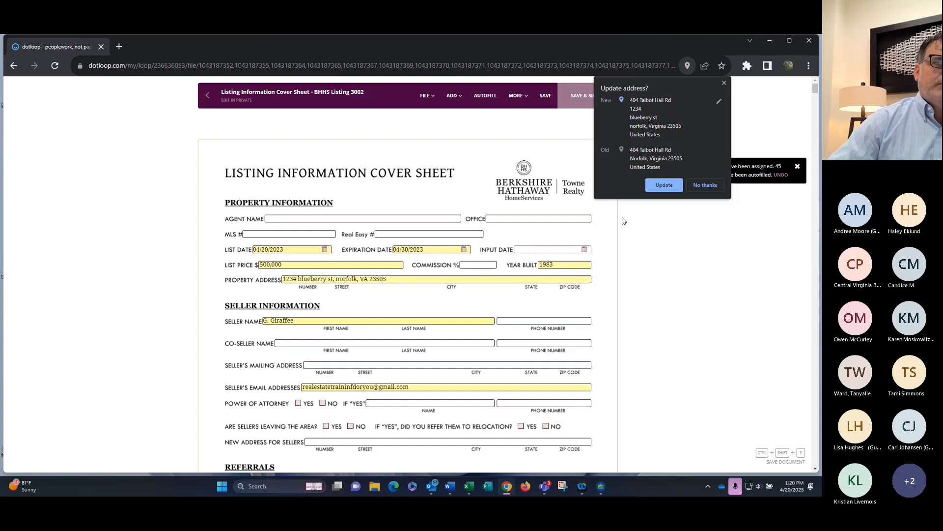
pyautogui.click(447, 296)
pyautogui.scroll(-9, 452, 287)
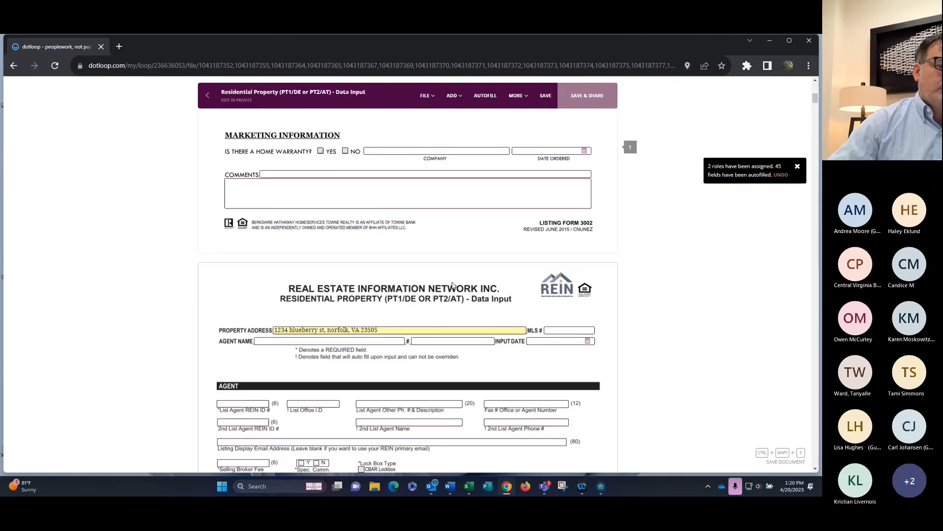
pyautogui.scroll(-5, 452, 286)
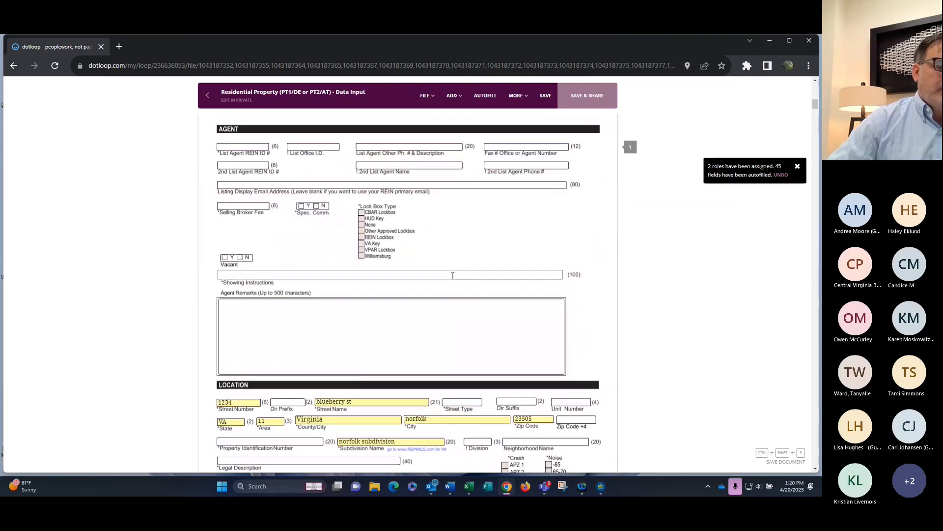
pyautogui.scroll(-20, 452, 276)
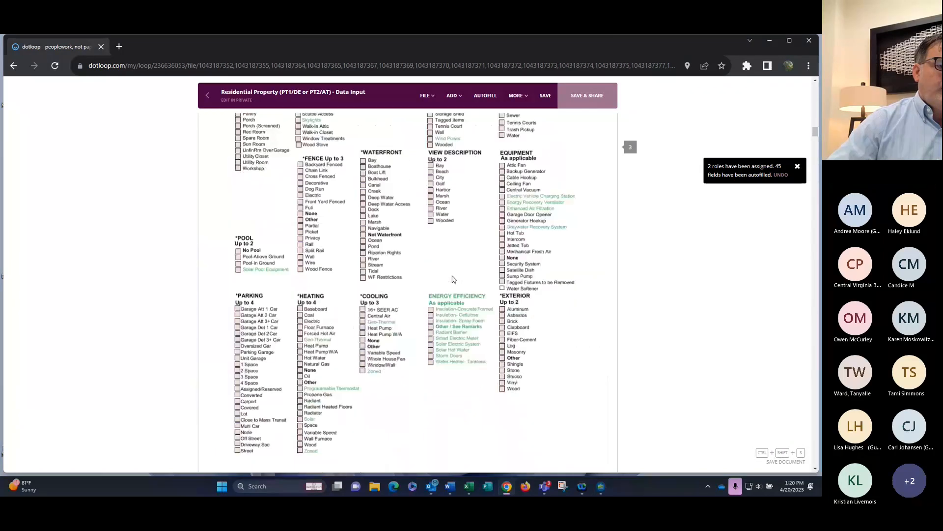
pyautogui.scroll(-20, 453, 278)
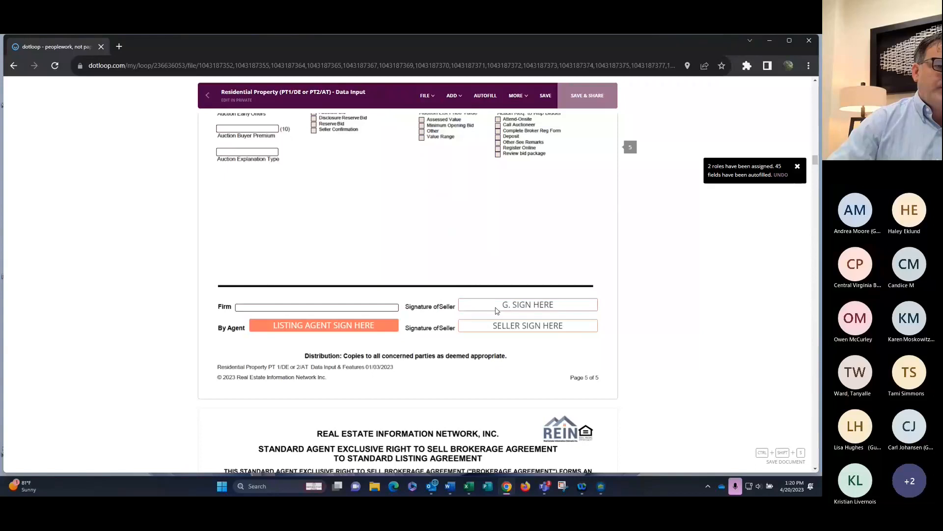
pyautogui.scroll(-15, 524, 306)
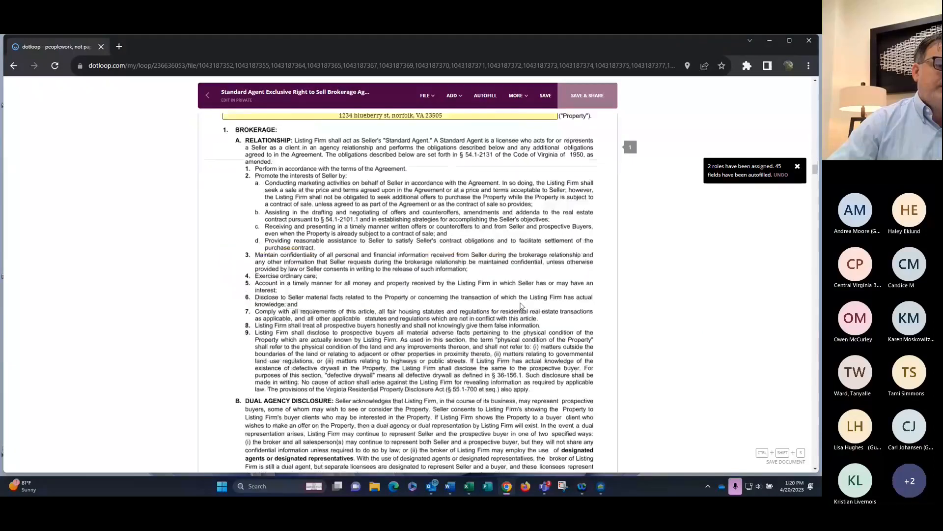
pyautogui.scroll(-2, 518, 229)
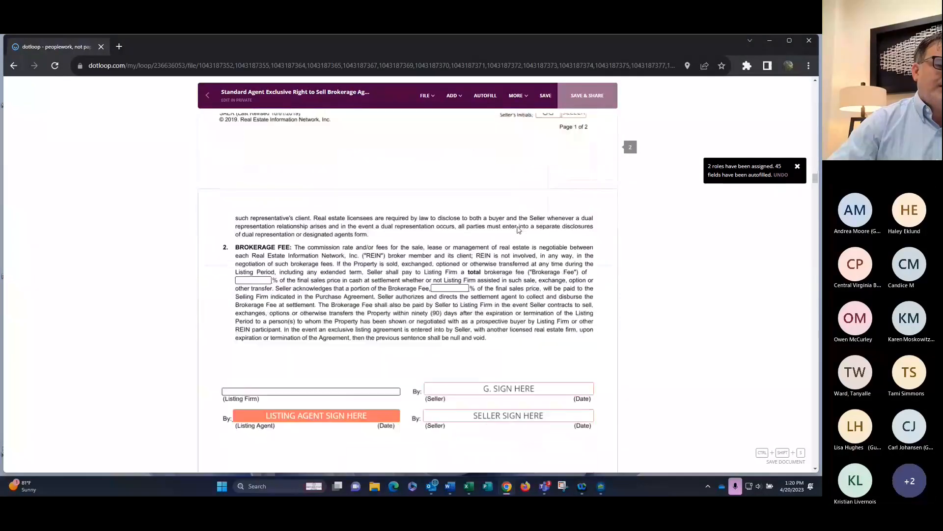
pyautogui.scroll(2, 517, 232)
pyautogui.scroll(4, 517, 232)
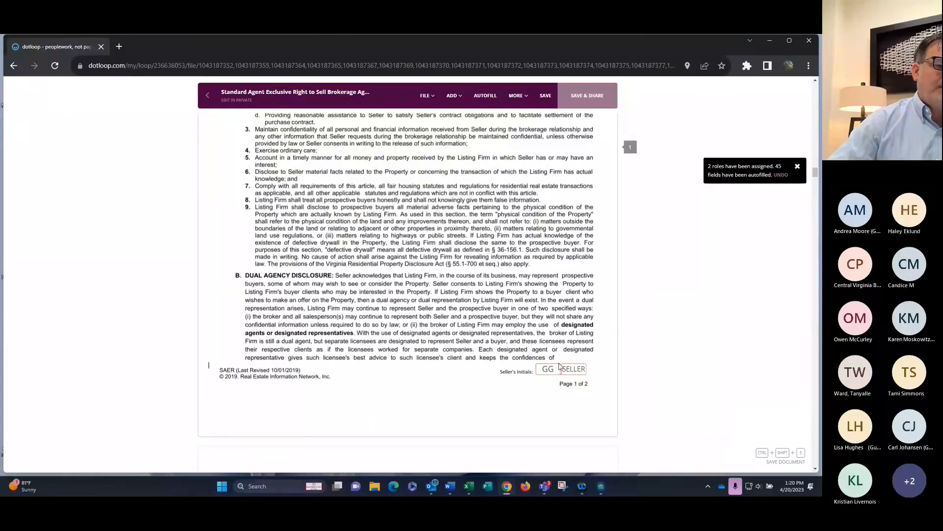
pyautogui.scroll(5, 500, 311)
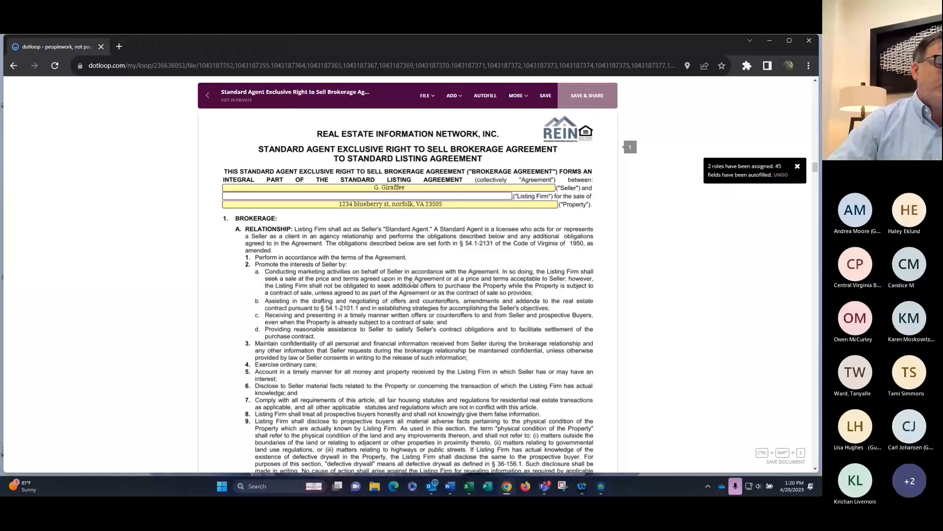
# Exit the agreement without saving and open all Listing Docs documents together
pyautogui.click(208, 96)
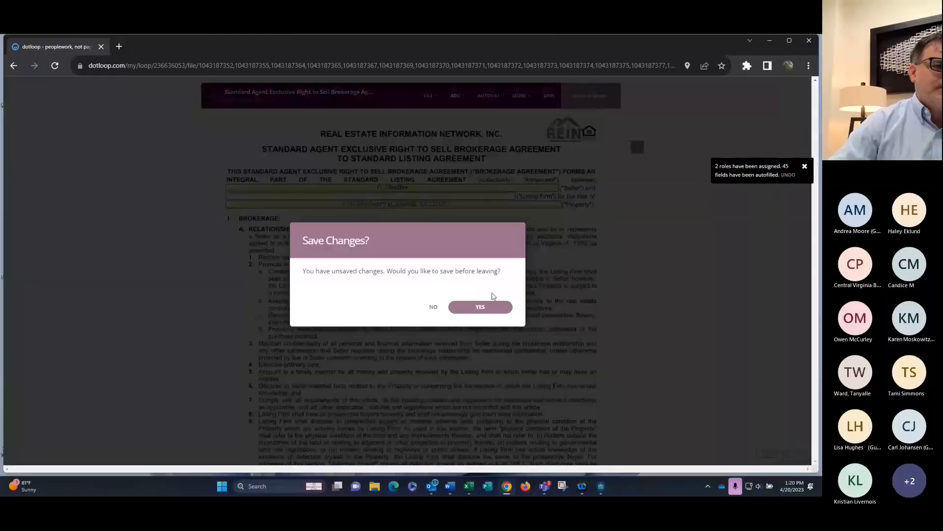
pyautogui.click(433, 309)
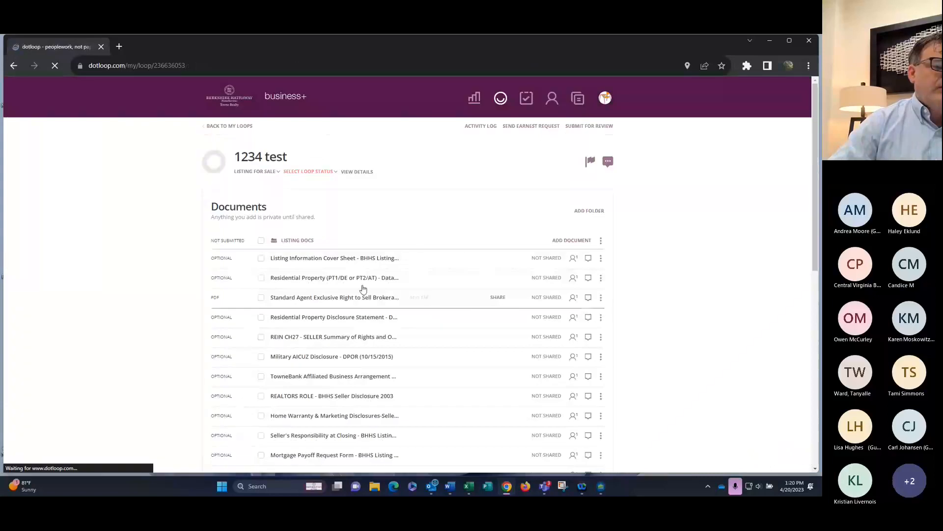
pyautogui.click(261, 241)
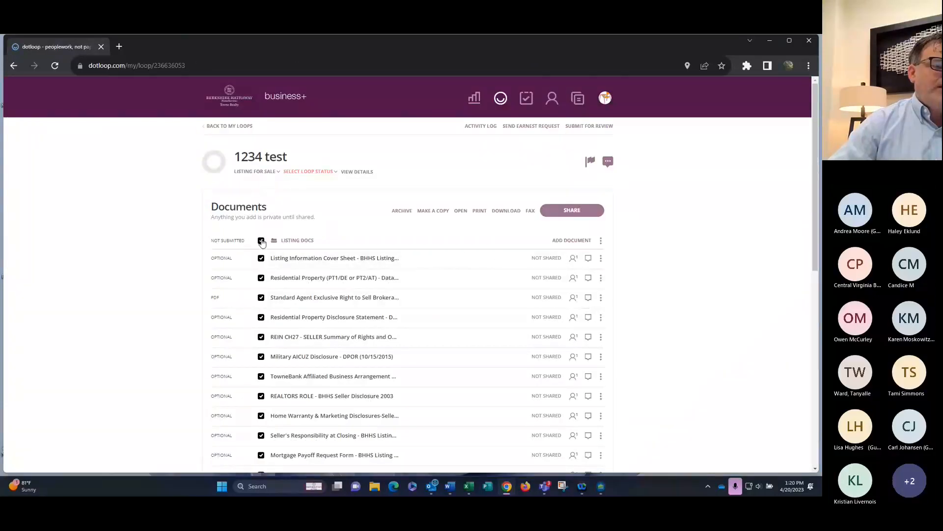
pyautogui.click(461, 212)
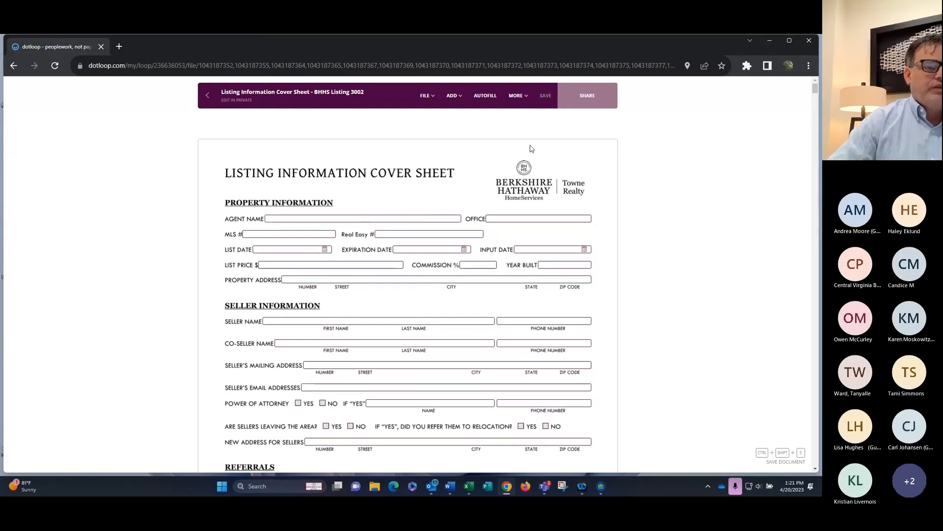
# Autofill the listing documents from the loop details, keeping the existing person as Seller 1
pyautogui.click(486, 95)
pyautogui.click(525, 225)
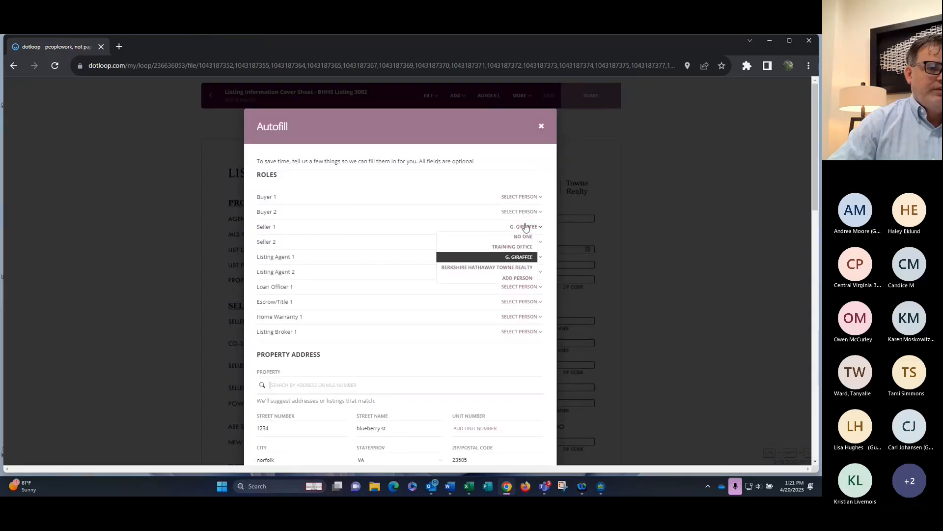
pyautogui.click(516, 256)
pyautogui.scroll(-2, 435, 261)
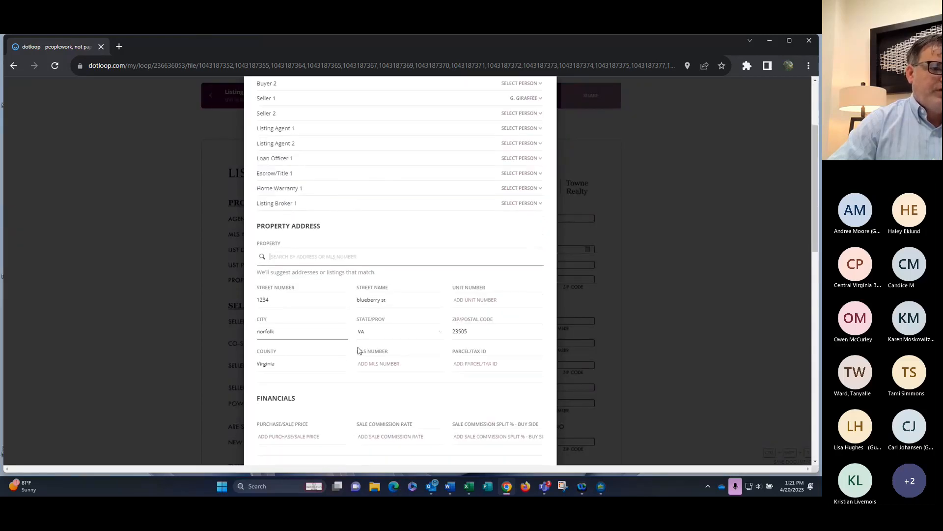
pyautogui.scroll(-5, 396, 283)
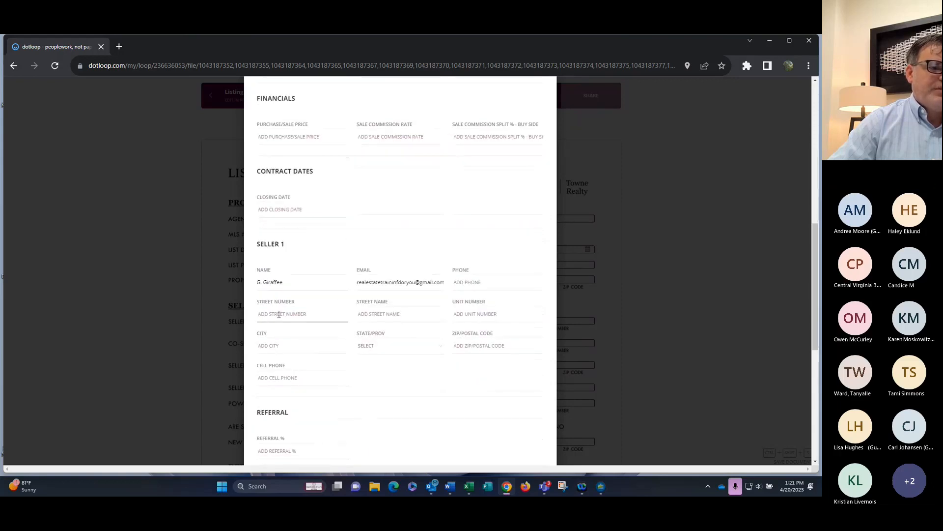
pyautogui.scroll(-2, 333, 297)
pyautogui.scroll(-2, 332, 296)
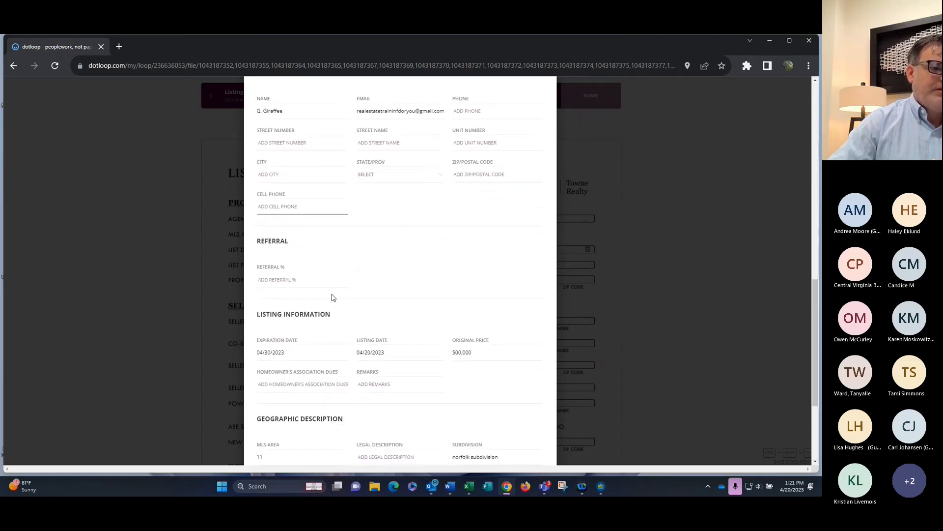
pyautogui.scroll(-2, 363, 313)
pyautogui.scroll(-1, 364, 248)
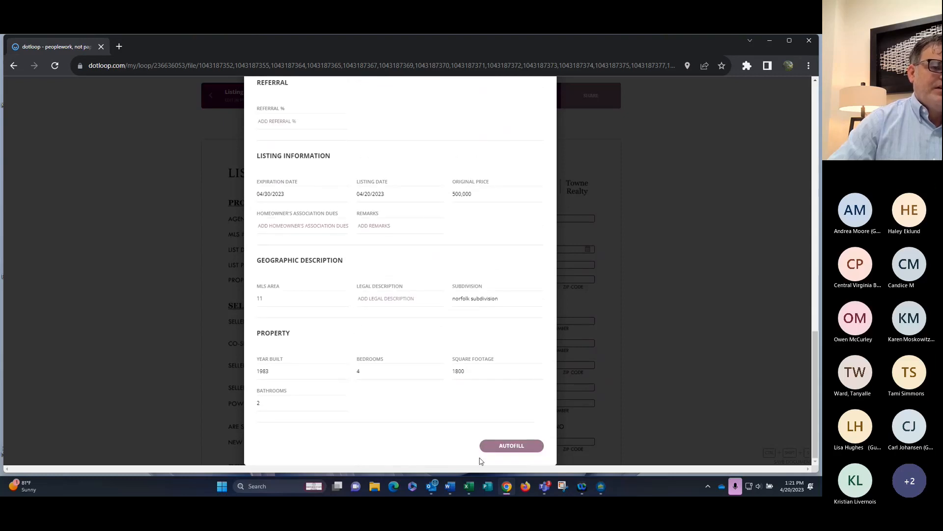
pyautogui.click(512, 446)
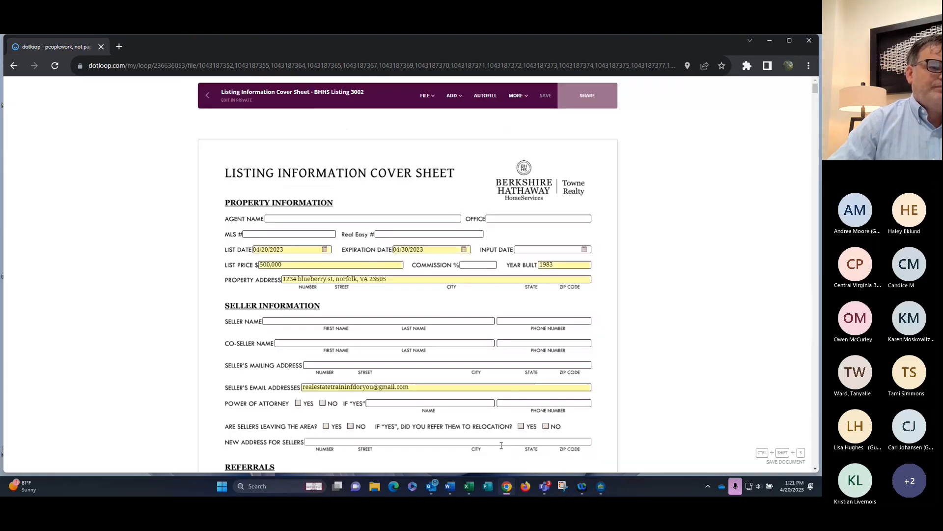
# Scroll to the REIN Data Input's location fields showing 1234 blueberry st, norfolk, VA 23505
pyautogui.scroll(-6, 520, 341)
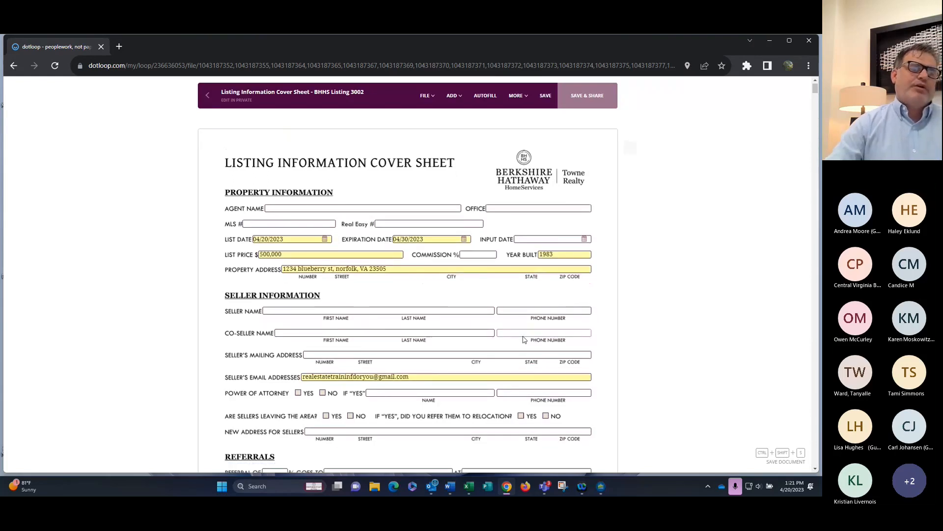
pyautogui.scroll(-7, 523, 332)
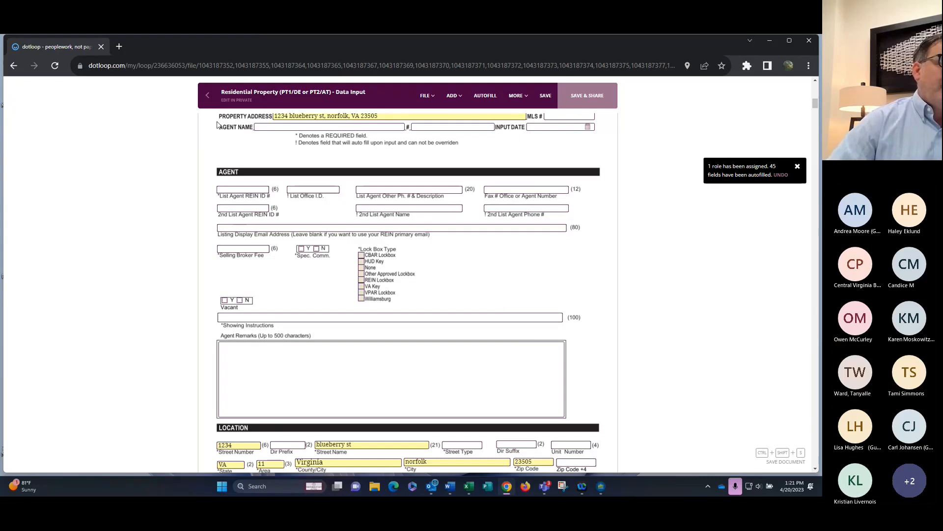
# Save the autofilled documents and open every document in the Listing Docs folder together
pyautogui.click(209, 99)
pyautogui.click(480, 310)
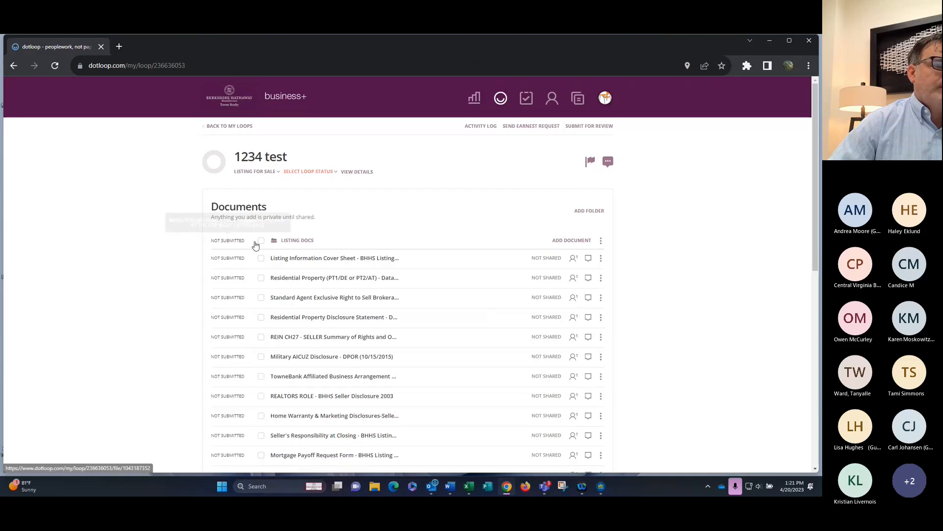
pyautogui.click(261, 243)
pyautogui.click(460, 211)
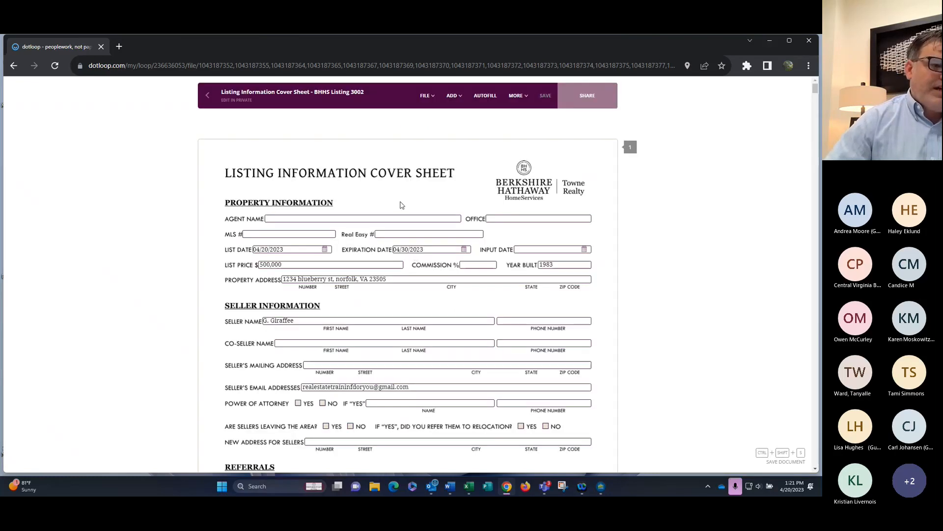
# Scroll to the Disclosure Statement to confirm it shows 1234 blueberry st, norfolk, VA 23505
pyautogui.scroll(-7, 383, 277)
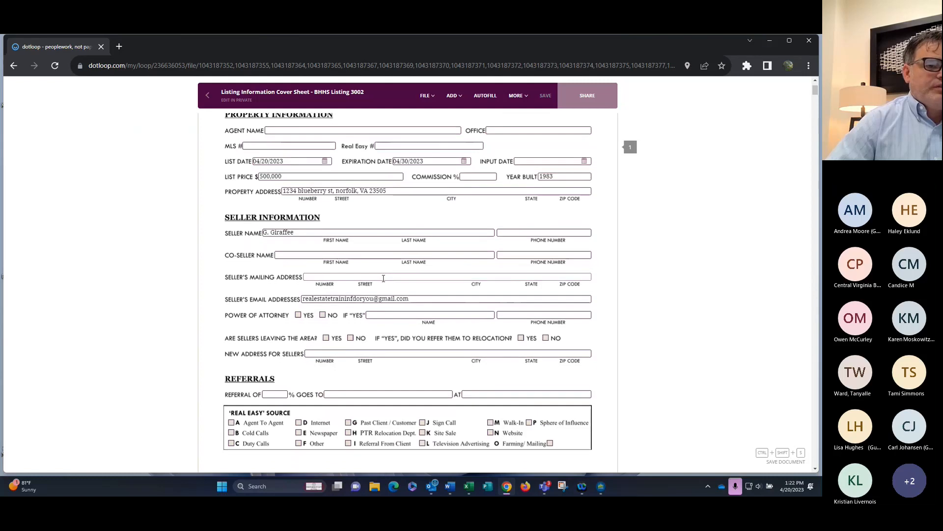
pyautogui.scroll(-12, 383, 278)
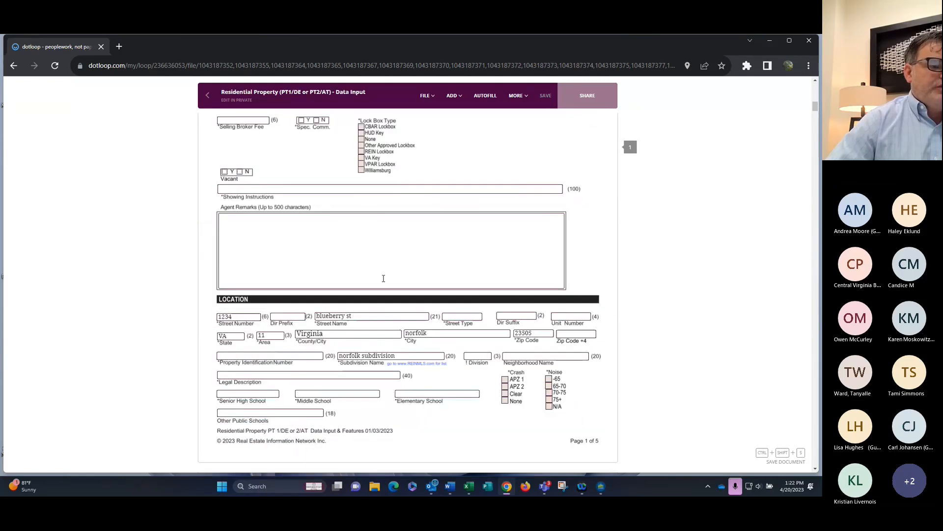
pyautogui.scroll(-15, 383, 282)
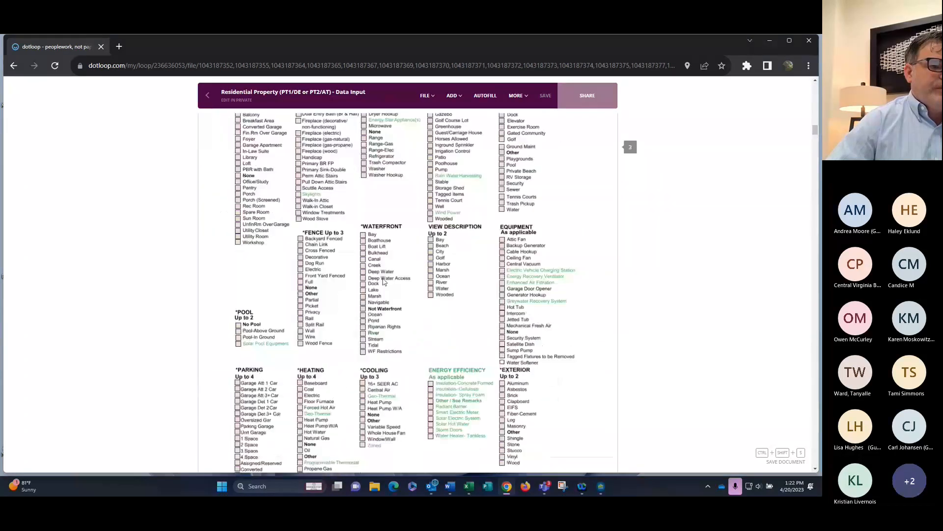
pyautogui.scroll(-15, 385, 281)
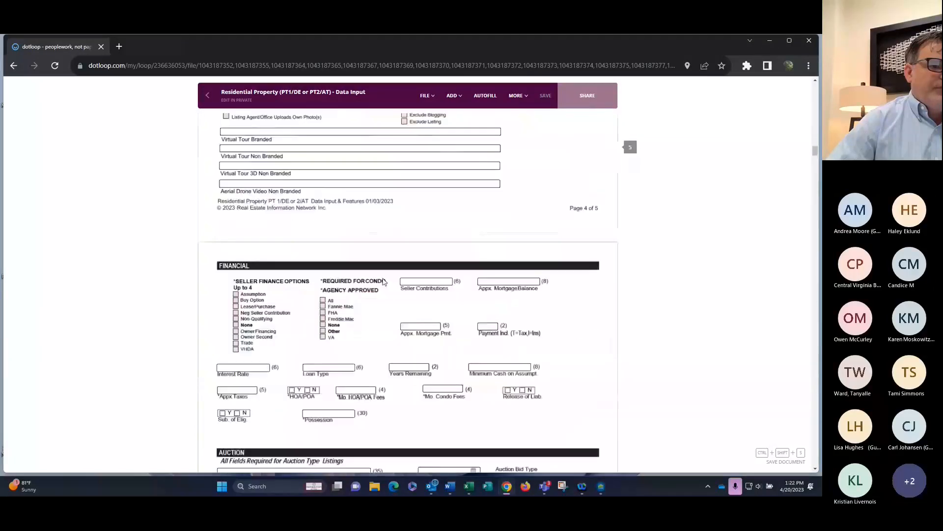
pyautogui.scroll(-8, 384, 282)
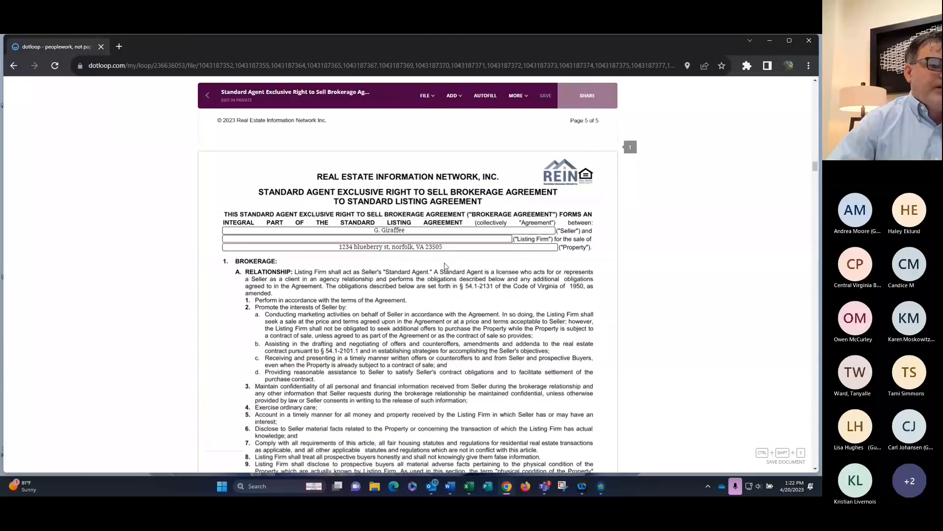
pyautogui.scroll(-10, 408, 298)
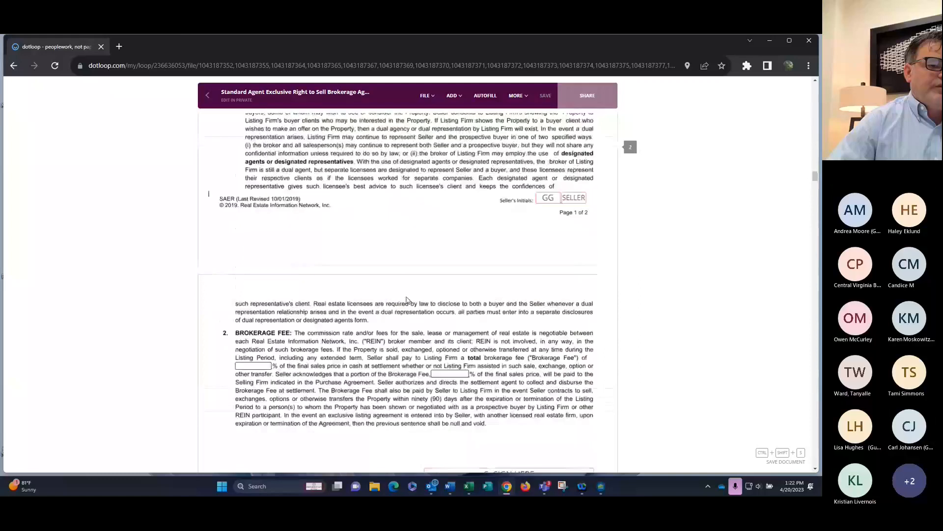
pyautogui.scroll(-10, 407, 299)
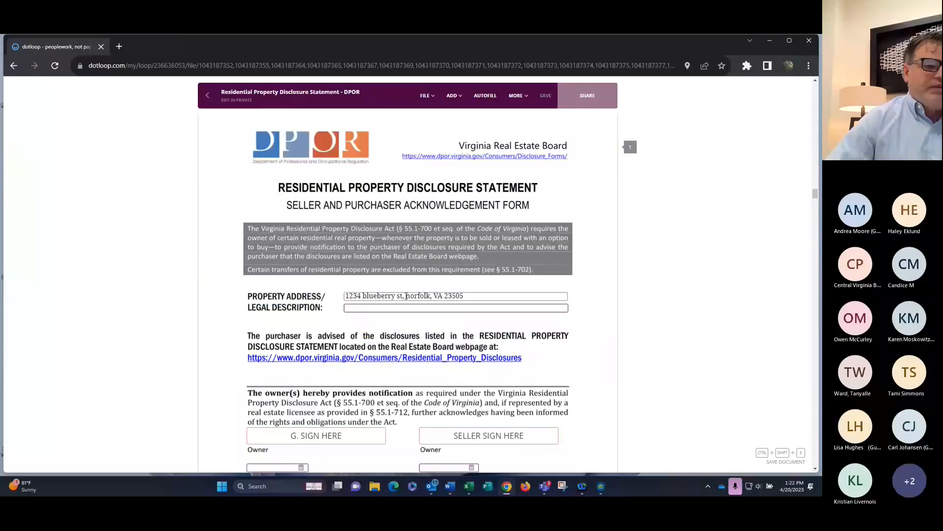
# Return to the 1234 test loop's Documents page and look over the Listing Docs folder
pyautogui.click(211, 96)
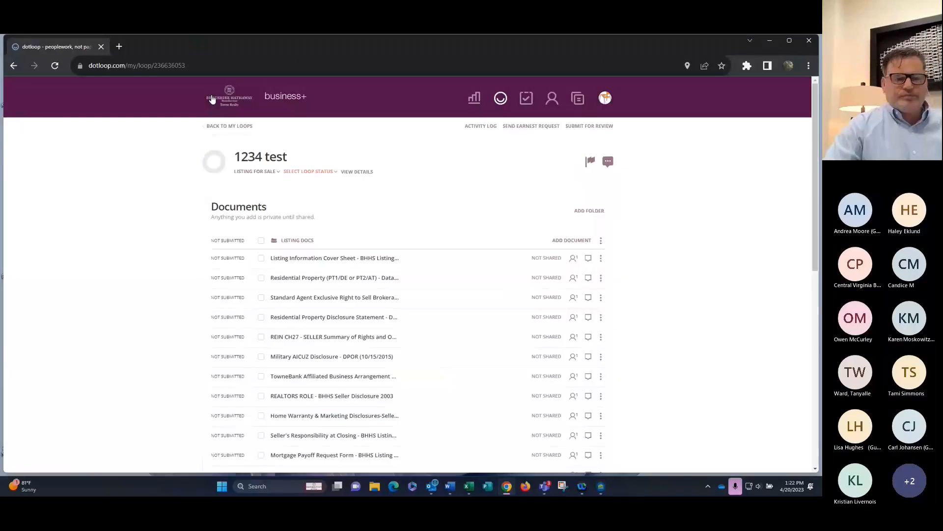
pyautogui.scroll(-3, 426, 215)
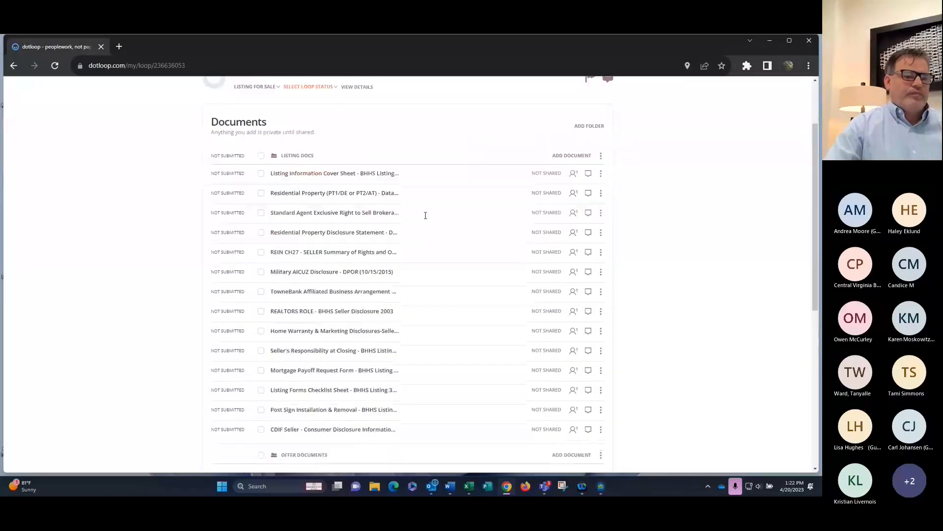
pyautogui.scroll(-3, 426, 215)
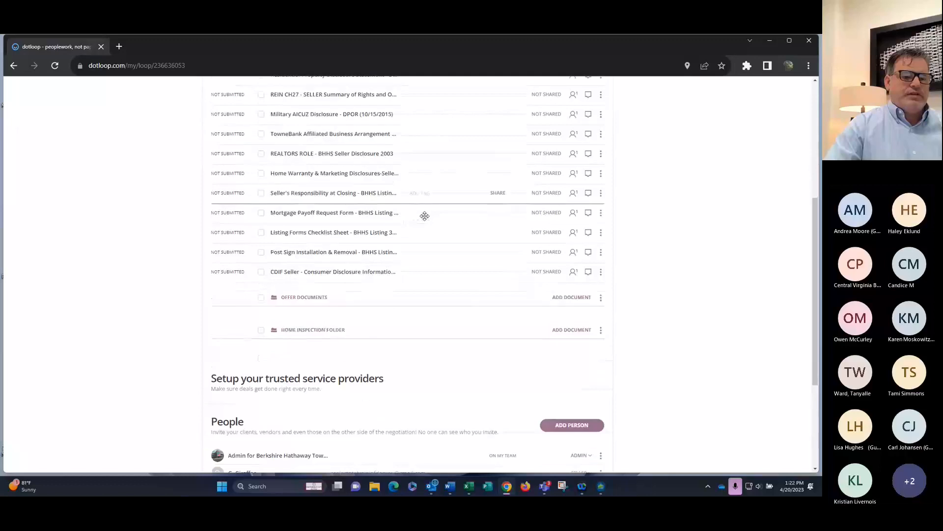
pyautogui.scroll(6, 426, 217)
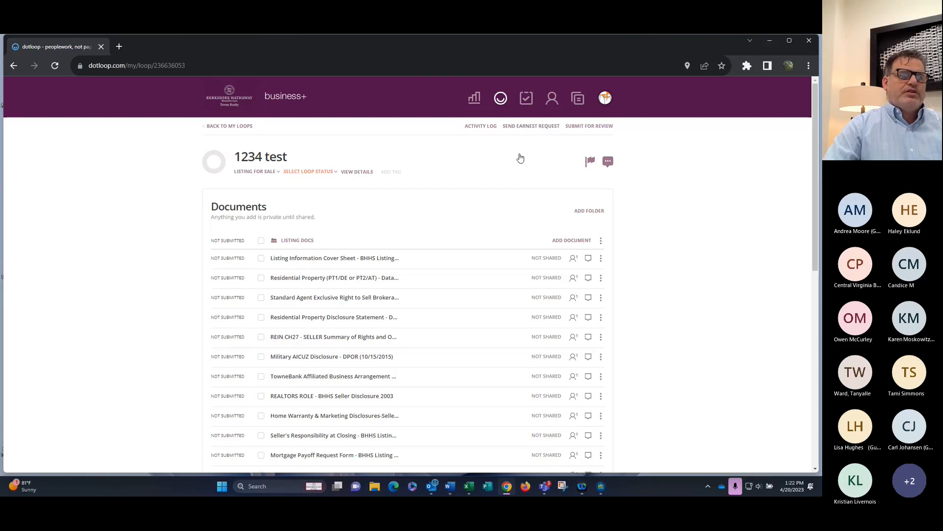
# Start an earnest money request and sign in to Earnnest with your e-mail and emailed one-time code
pyautogui.click(529, 127)
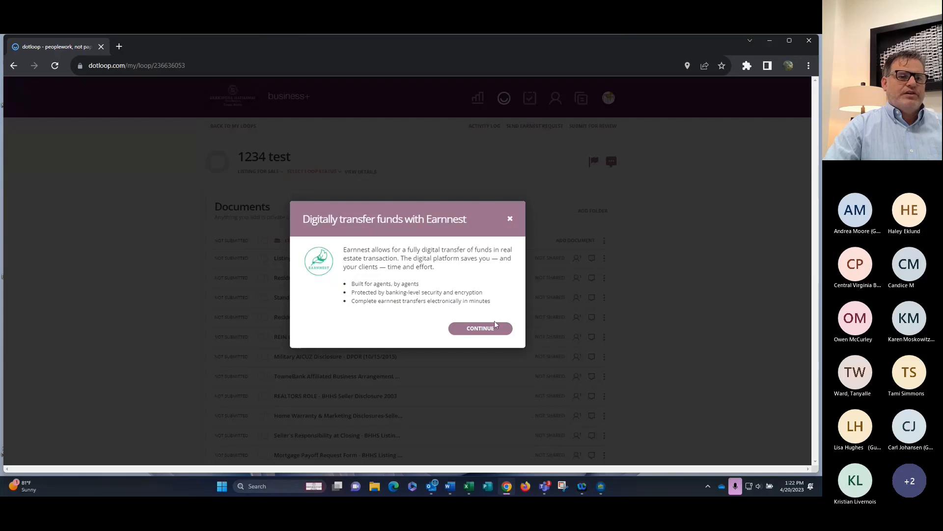
pyautogui.click(486, 330)
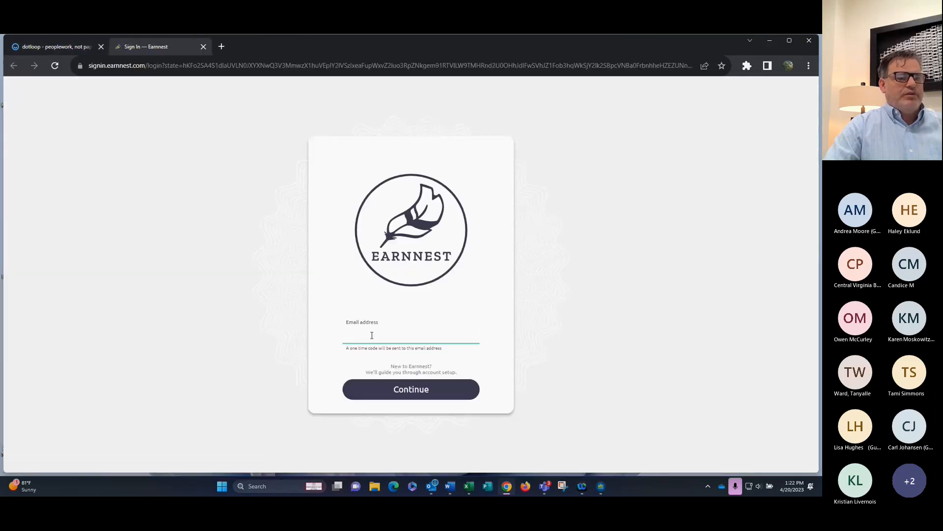
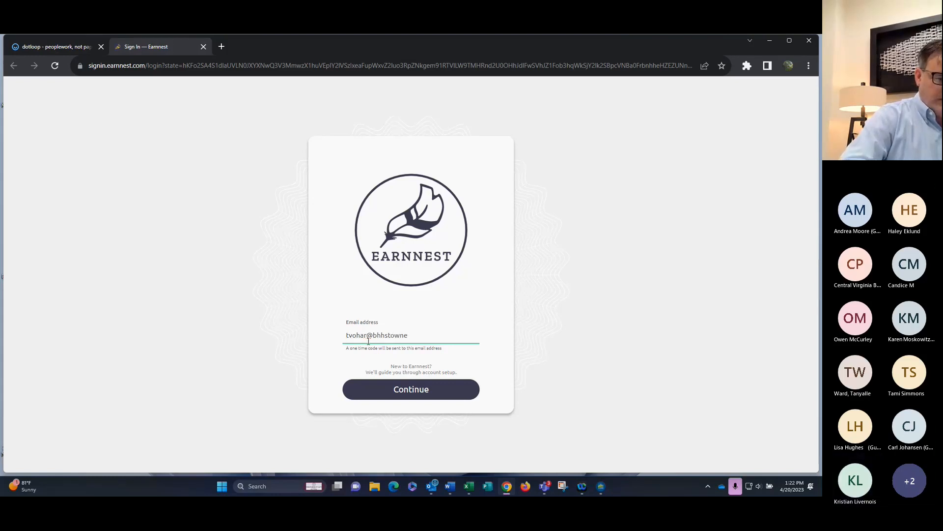
pyautogui.press('Return')
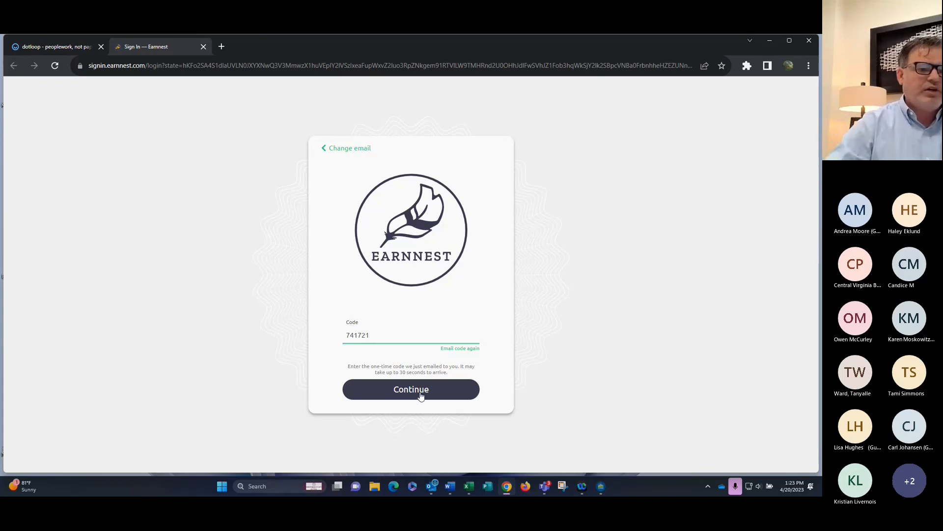
pyautogui.click(419, 391)
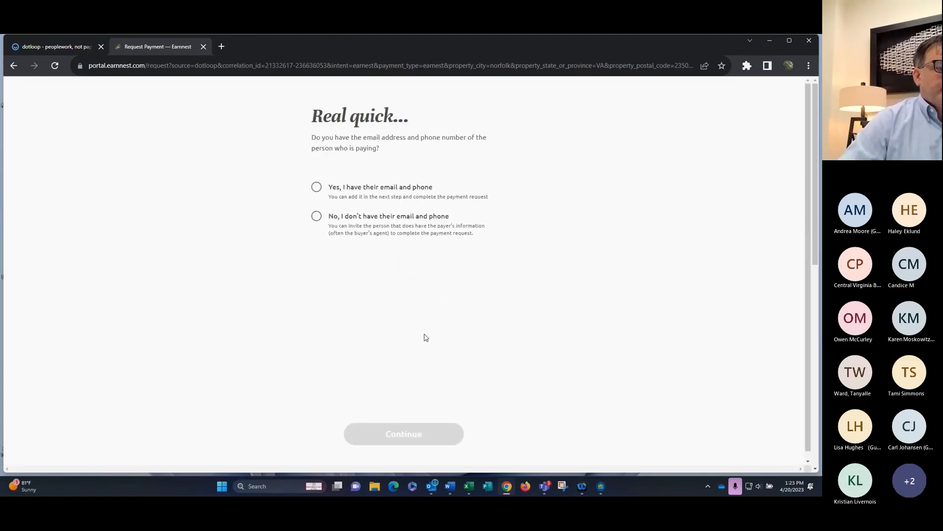
# Answer that the payer's e-mail and phone are known and continue to the payment request form
pyautogui.click(317, 188)
pyautogui.click(404, 434)
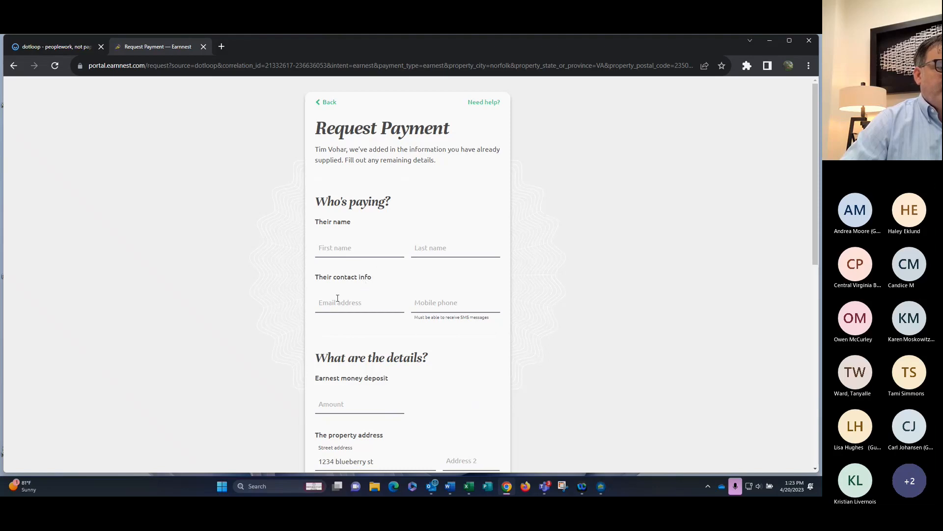
pyautogui.scroll(-3, 438, 304)
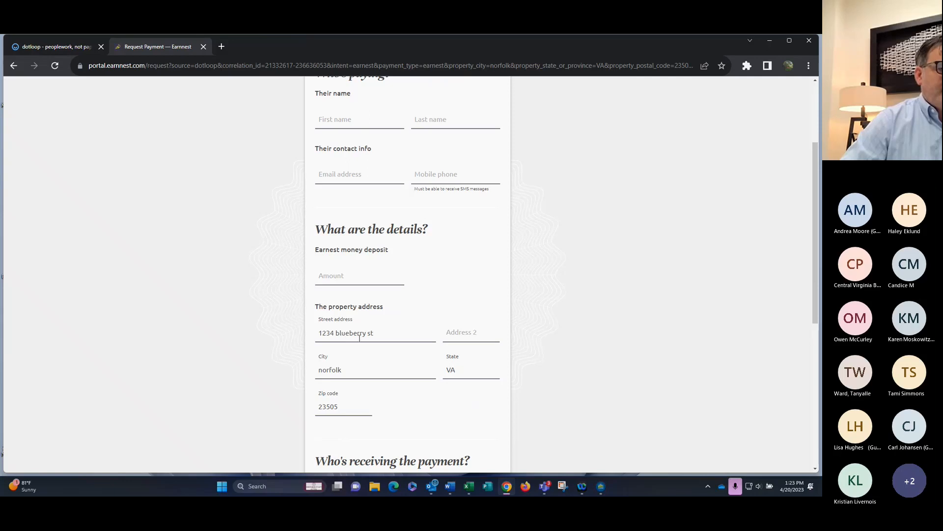
pyautogui.scroll(-2, 363, 332)
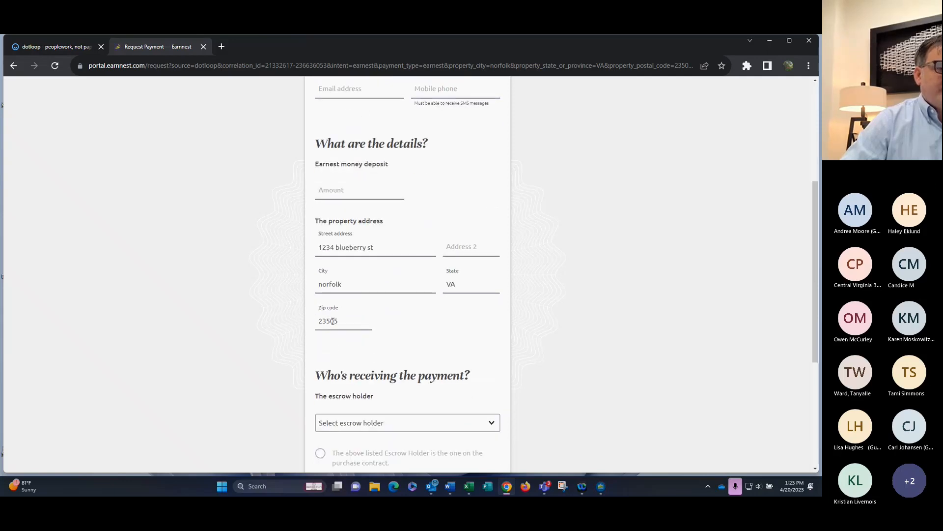
pyautogui.scroll(-2, 373, 298)
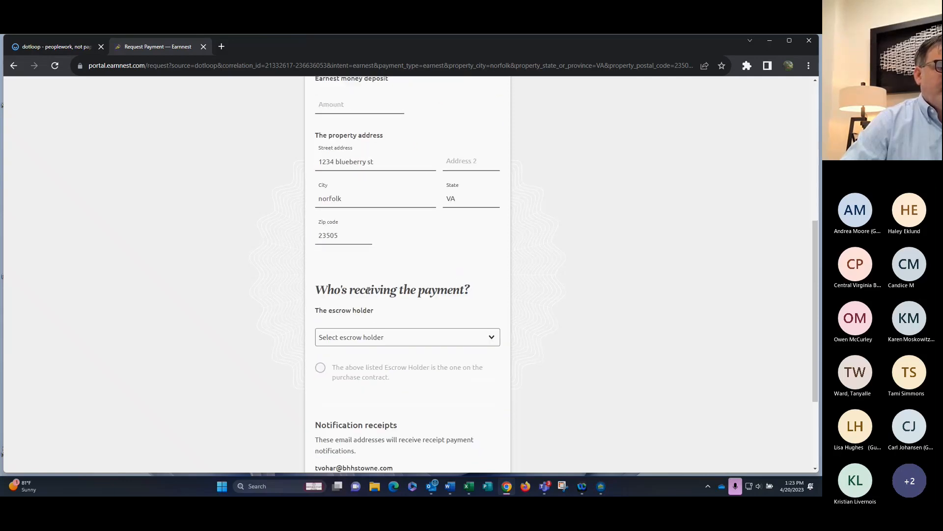
# Search 'vohar', pick BHHS Towne Realty - NORFOLK as escrow holder, and confirm it matches the contract
pyautogui.click(362, 338)
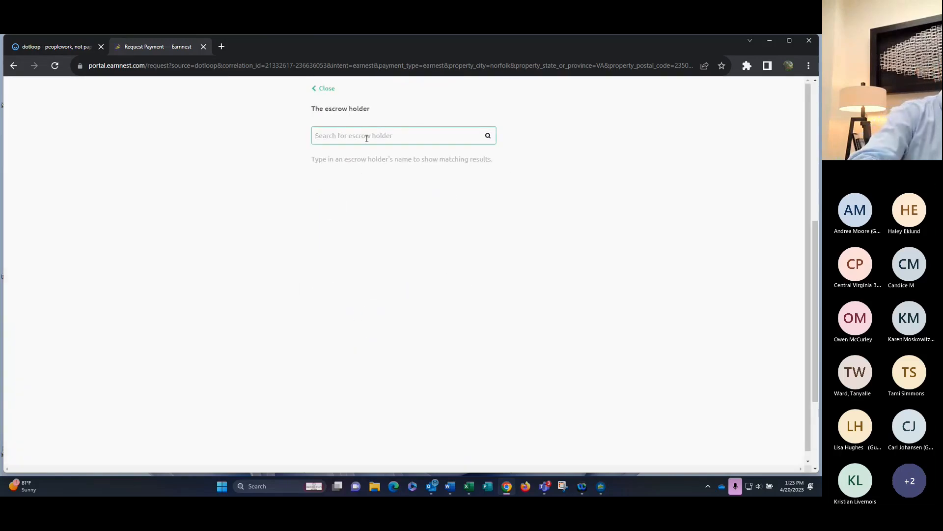
pyautogui.write('vohar')
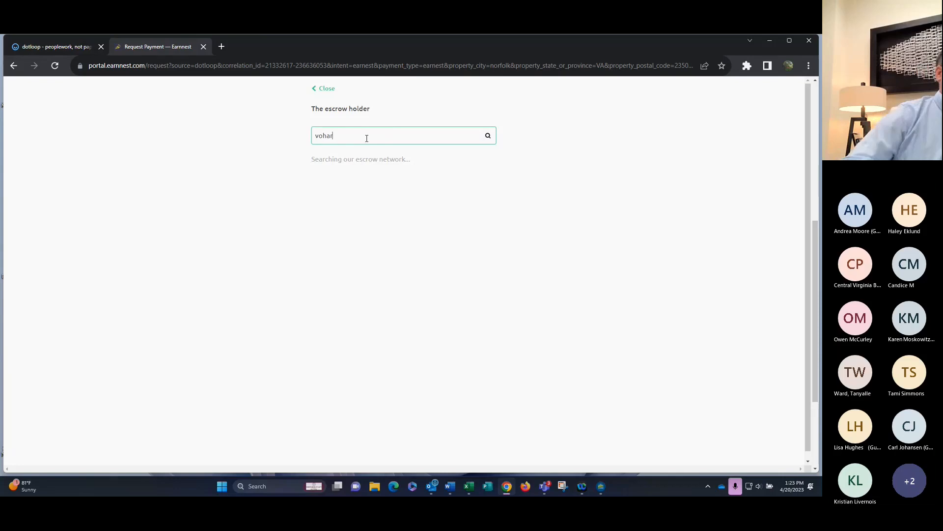
pyautogui.click(332, 177)
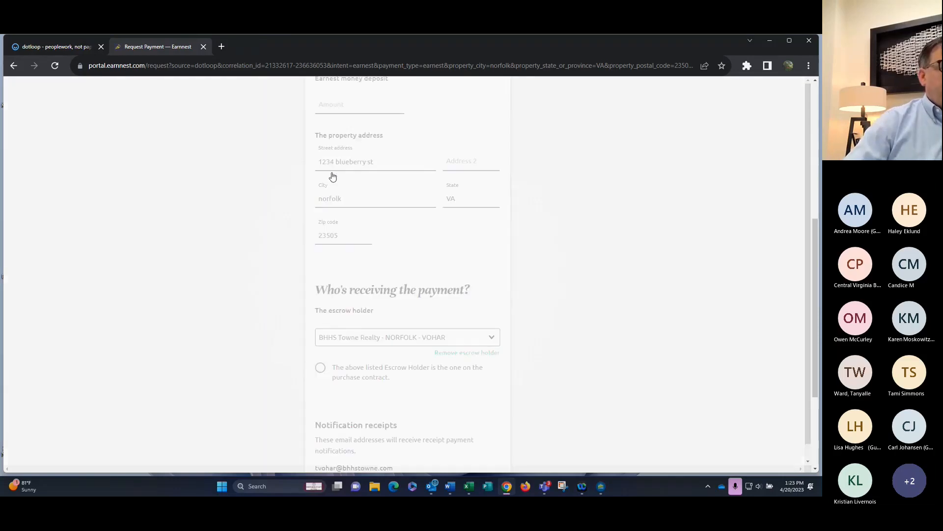
pyautogui.scroll(-3, 389, 265)
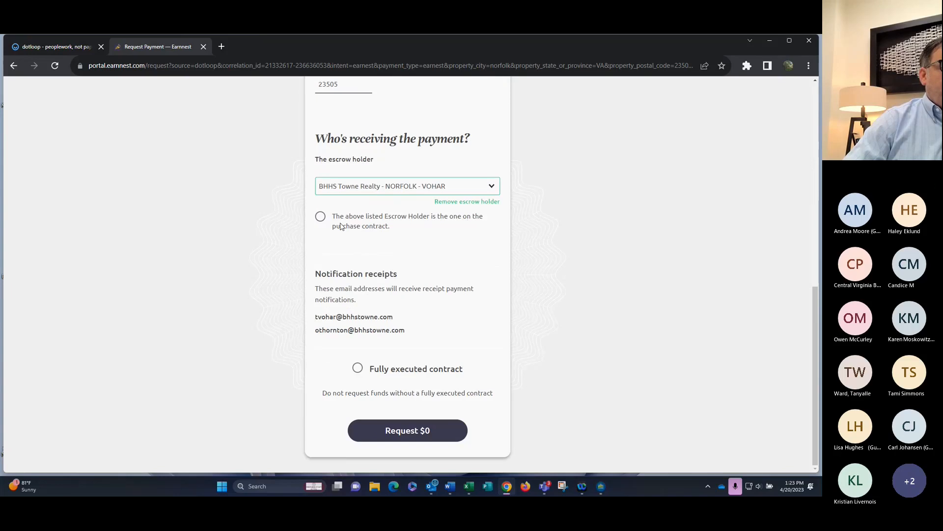
pyautogui.click(321, 218)
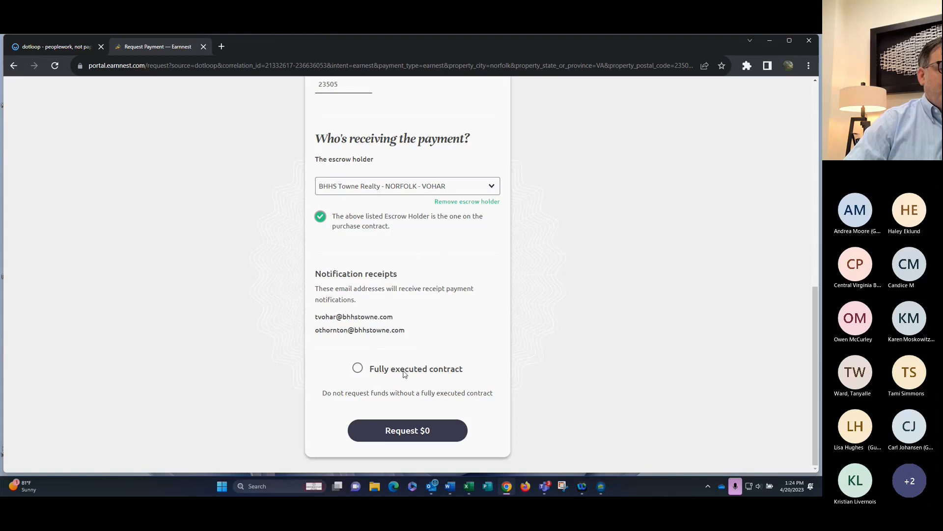
# Tick 'Fully executed contract' and look back over the Request Payment form
pyautogui.click(358, 370)
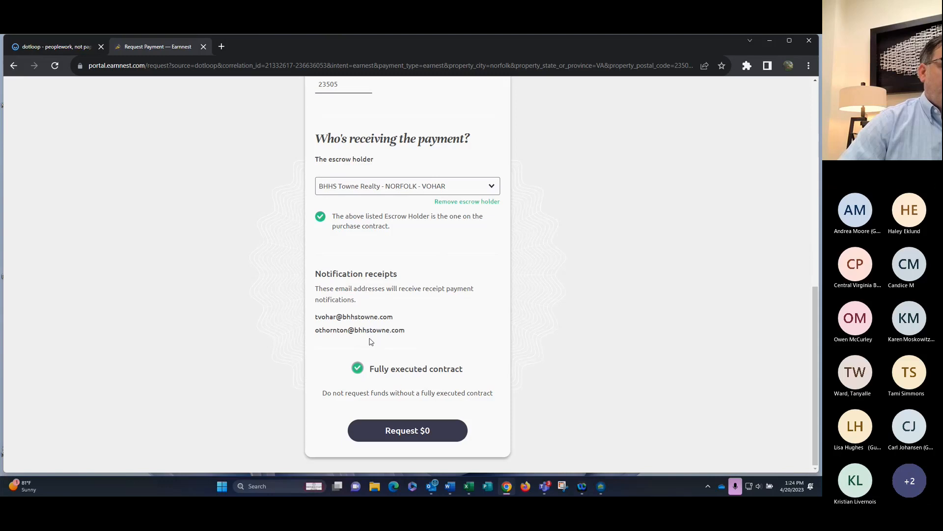
pyautogui.scroll(9, 371, 339)
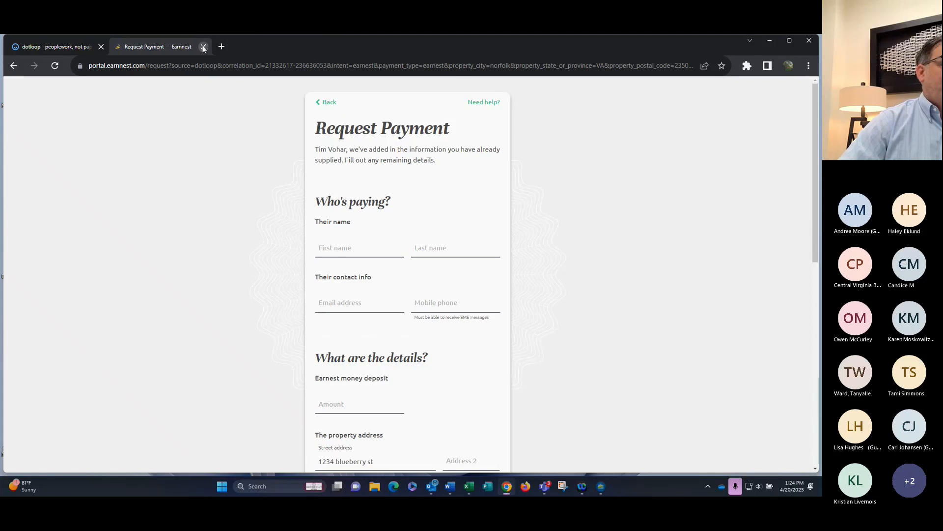
pyautogui.scroll(-3, 374, 245)
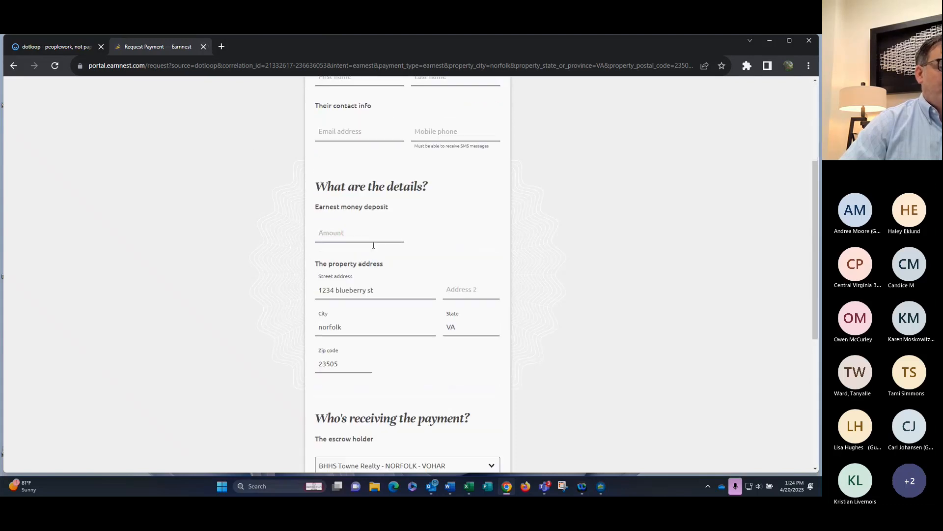
pyautogui.scroll(-1, 374, 245)
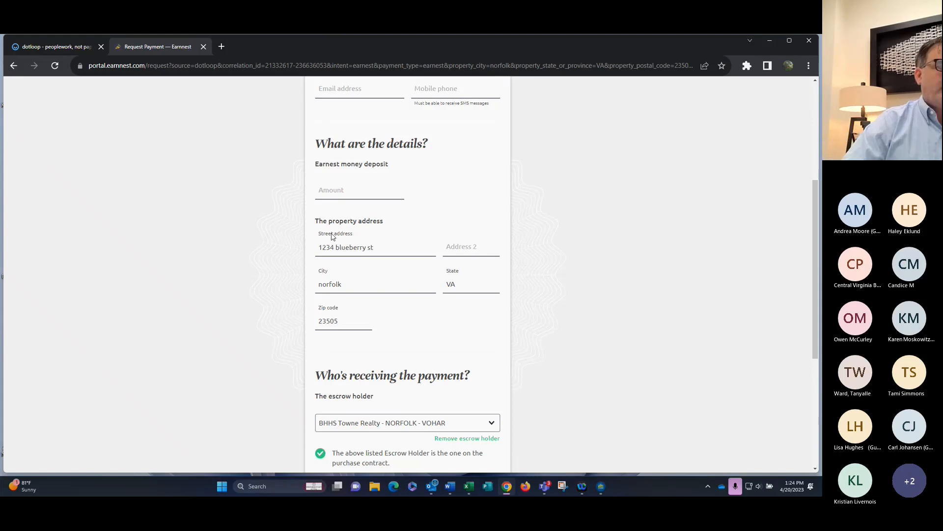
pyautogui.scroll(3, 418, 273)
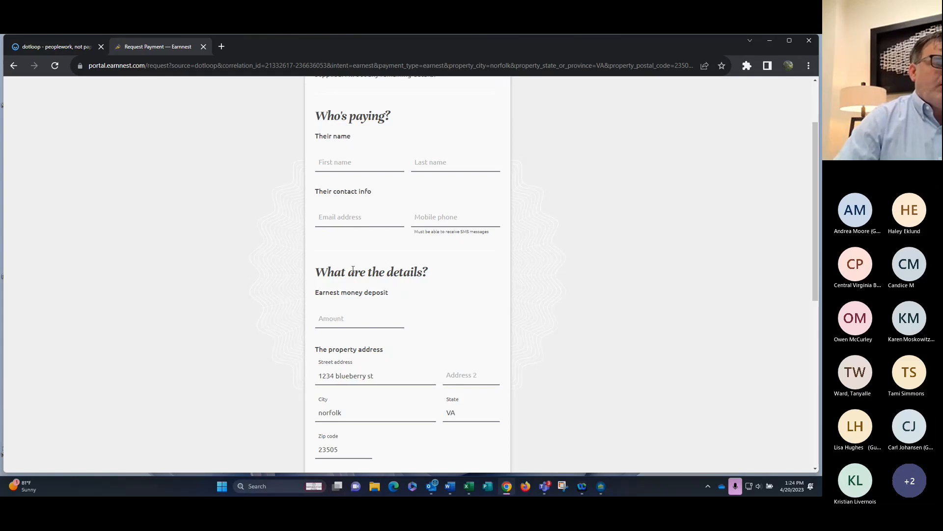
pyautogui.scroll(2, 353, 269)
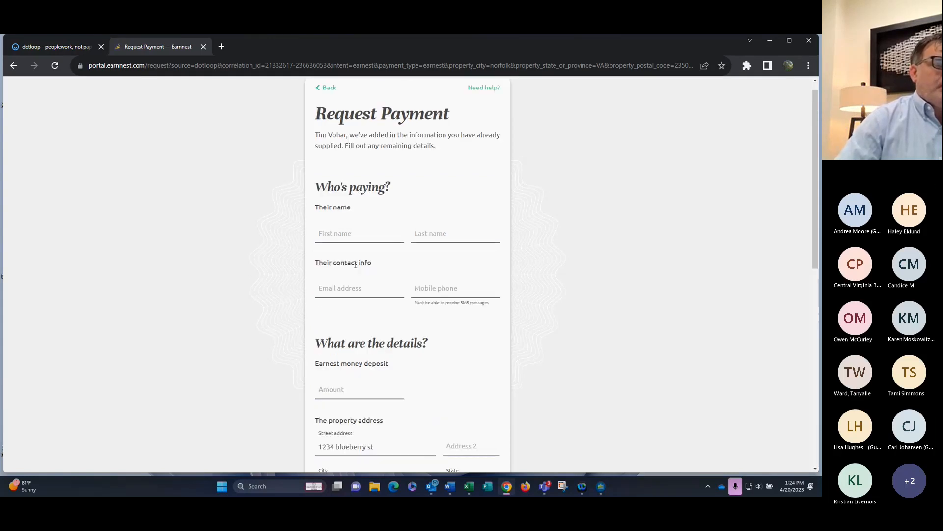
# Close the Earnnest request, then open Submit for Review and cancel it without submitting any folders
pyautogui.click(205, 47)
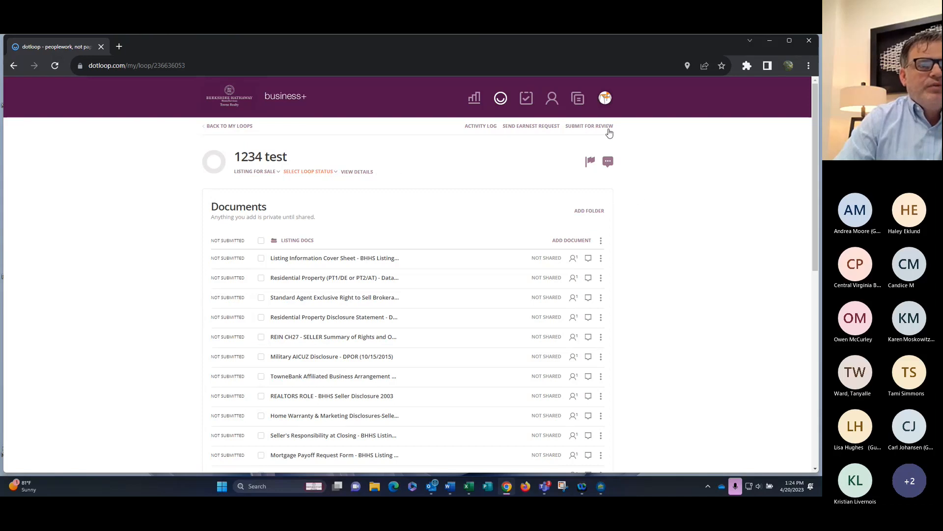
pyautogui.click(589, 126)
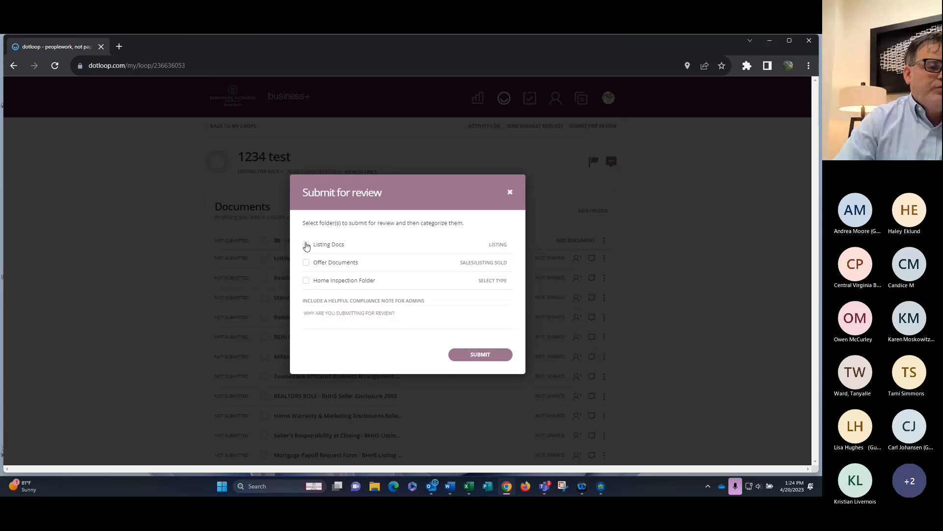
pyautogui.click(307, 245)
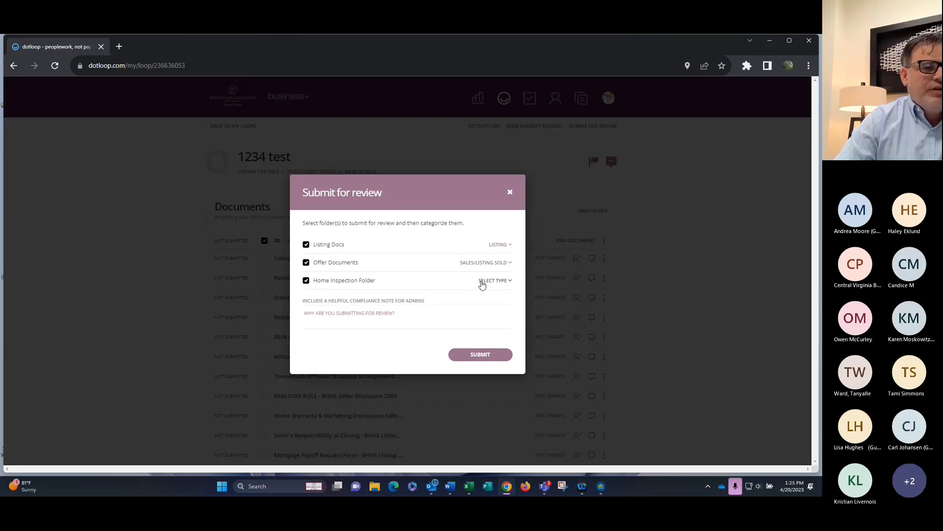
pyautogui.click(493, 283)
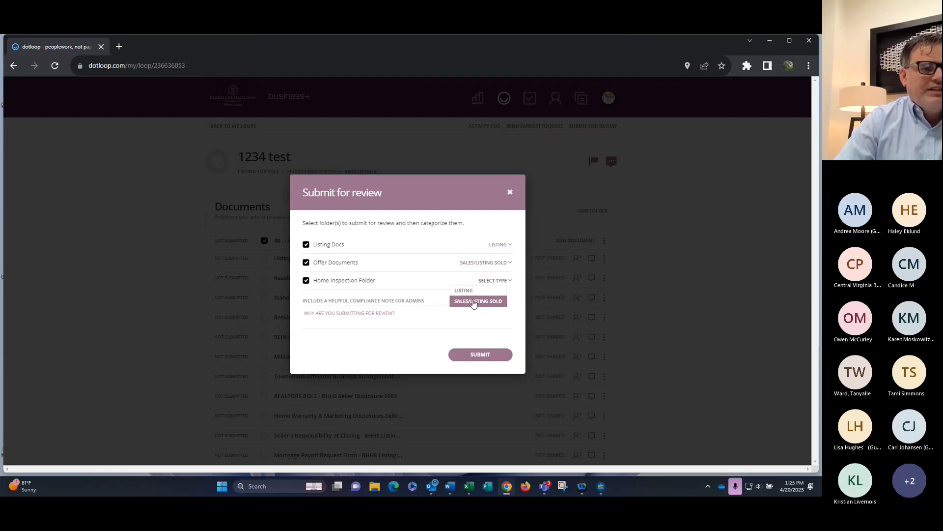
pyautogui.click(306, 286)
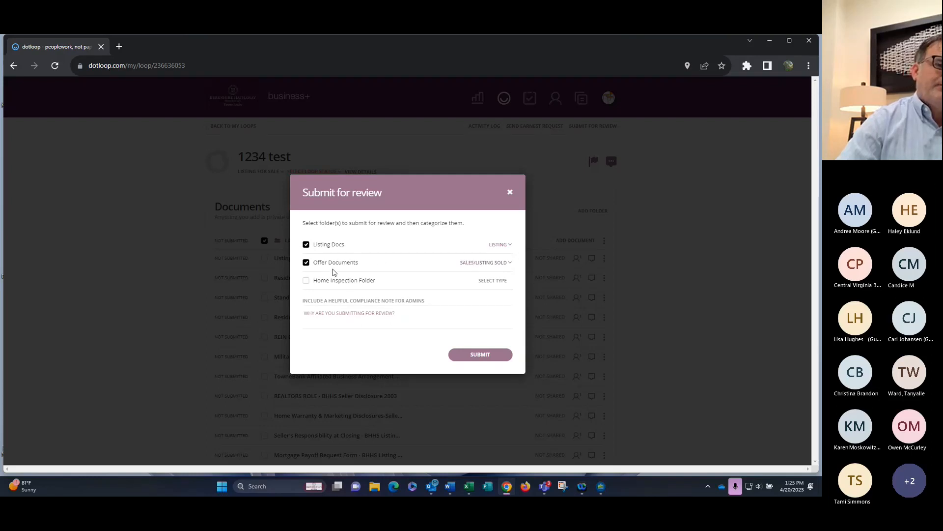
pyautogui.click(511, 192)
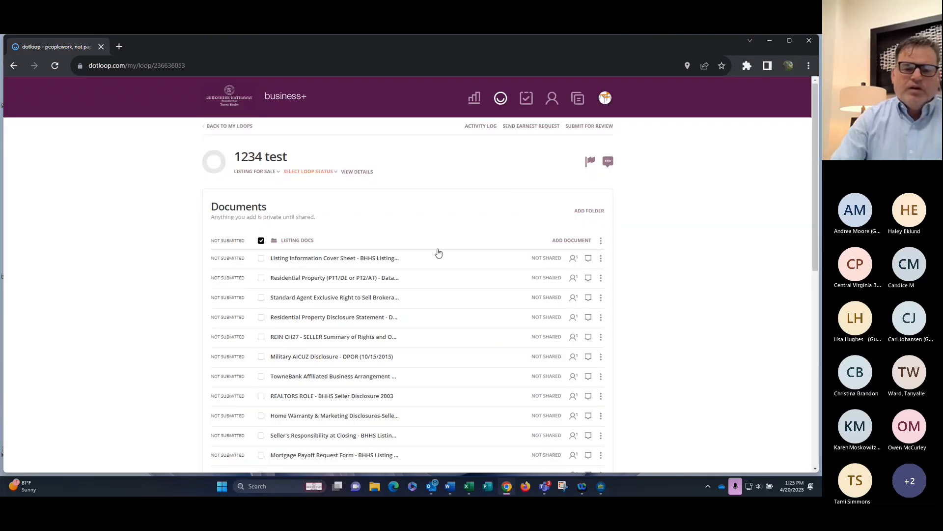